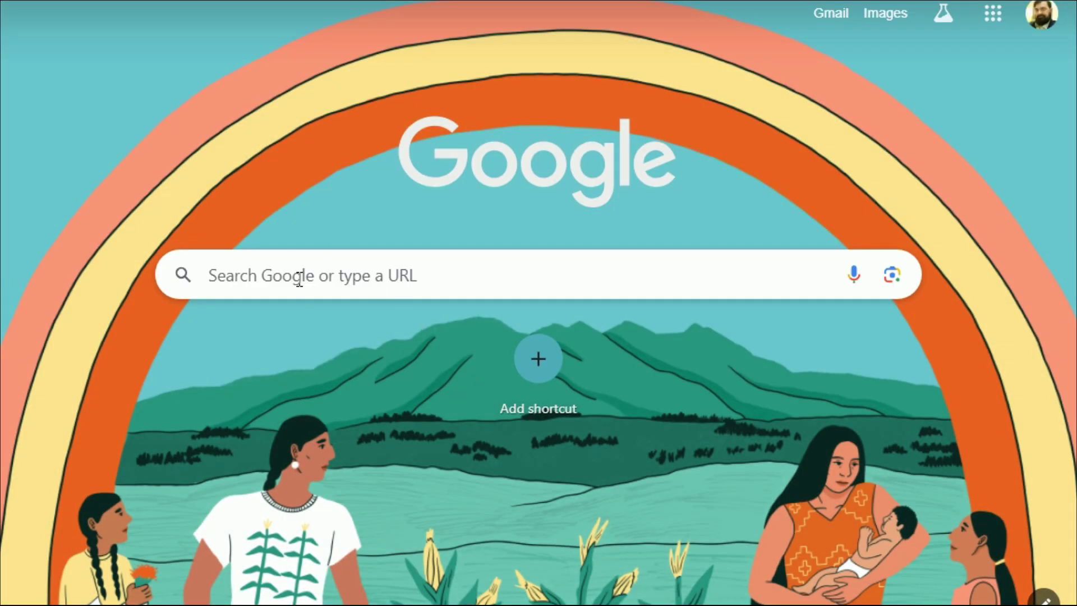
# Step: Search Google Images for '2d cartoon character' and open the IndiaMART yellow-shirt boy result
pyautogui.click(291, 261)
pyautogui.moveTo(337, 322)
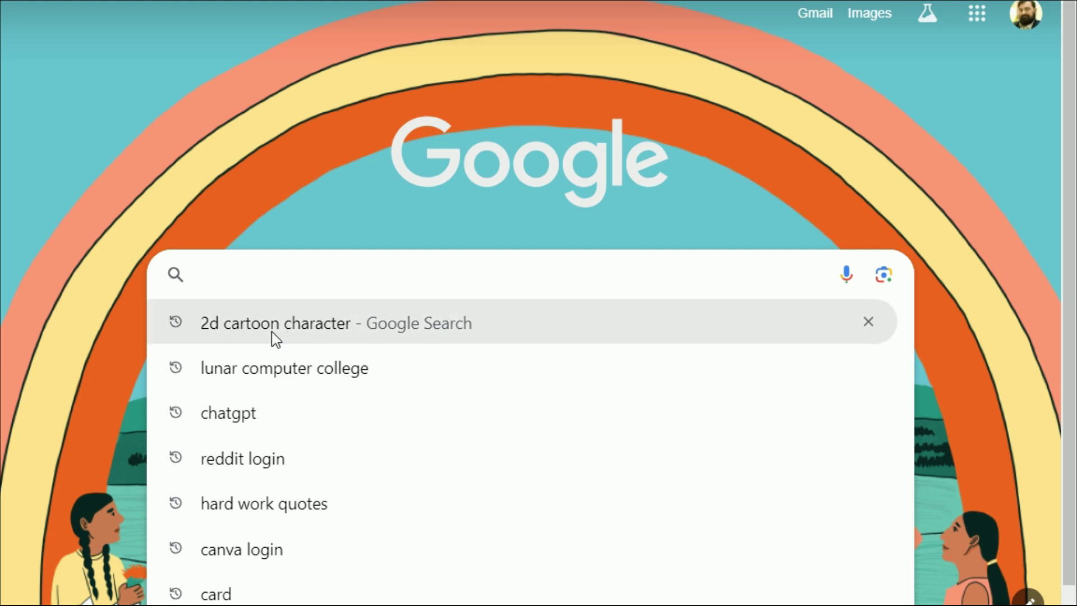
pyautogui.click(272, 332)
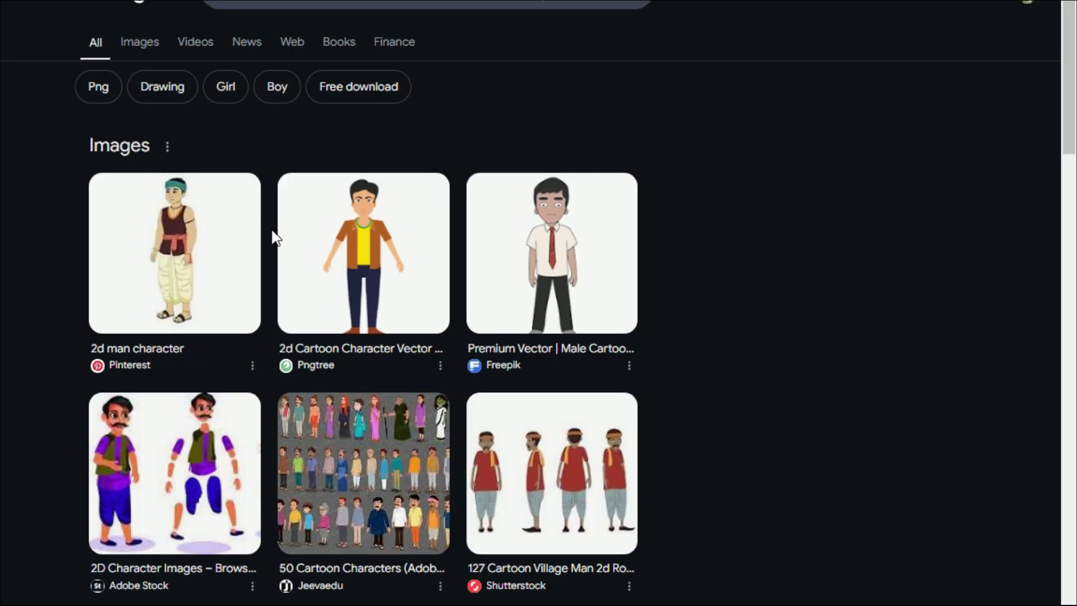
pyautogui.click(144, 45)
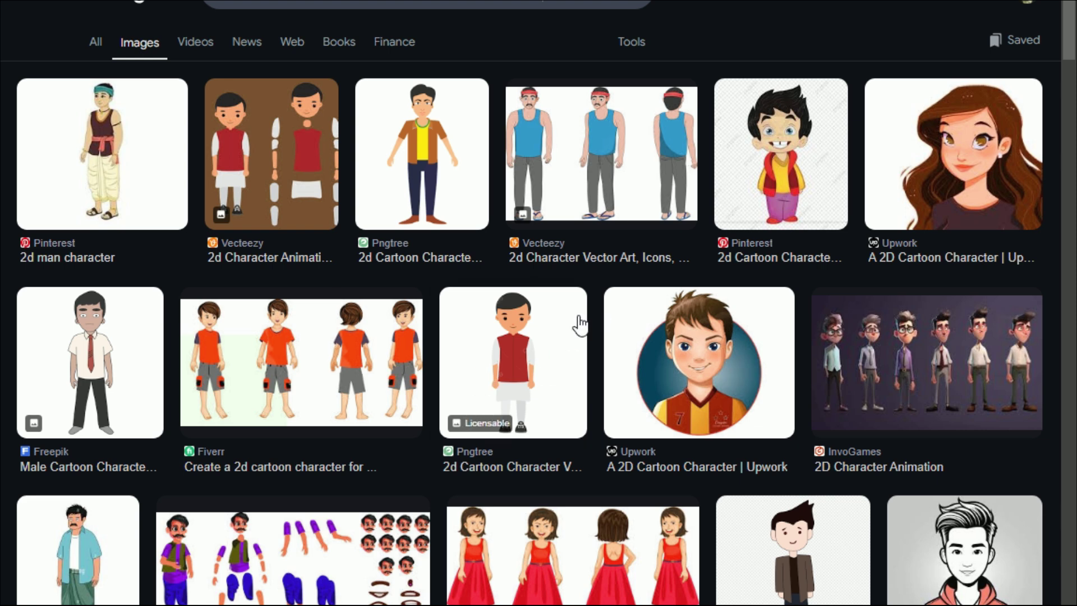
pyautogui.scroll(-5, 581, 325)
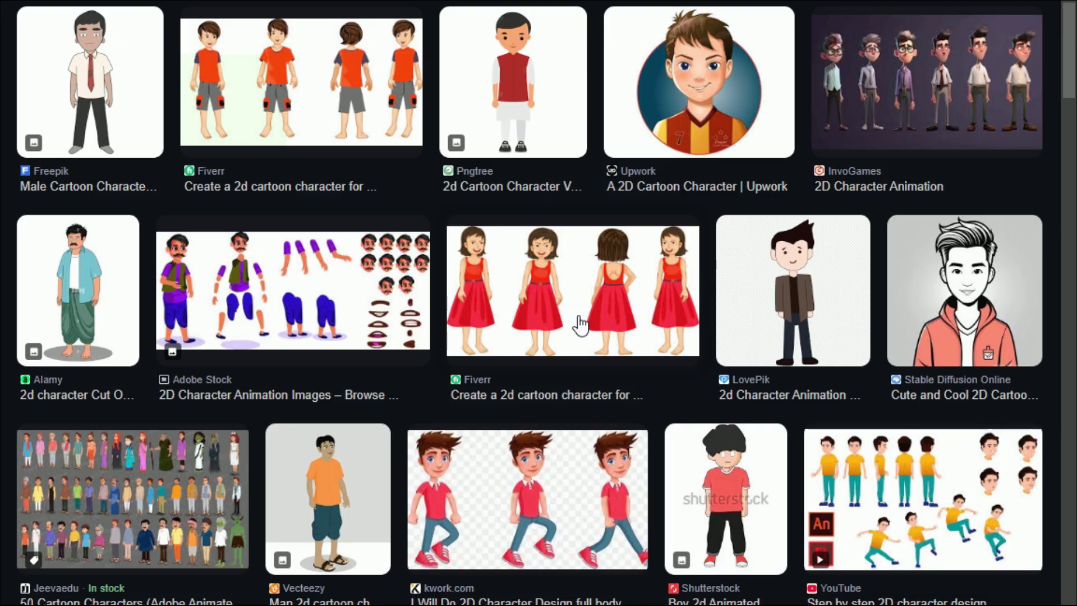
pyautogui.scroll(-5, 579, 319)
pyautogui.scroll(-3, 579, 316)
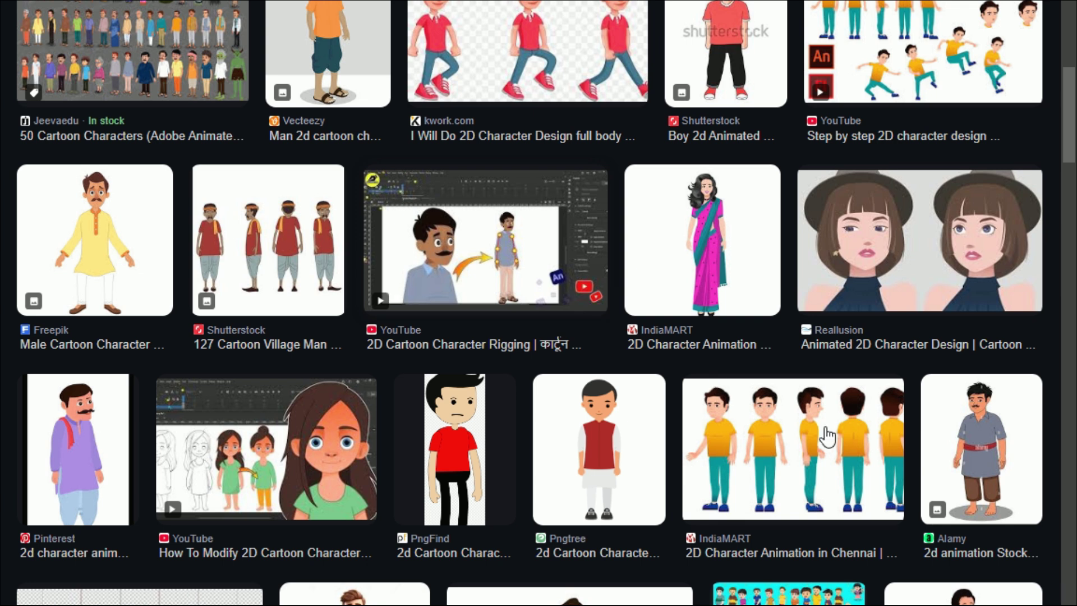
pyautogui.click(790, 441)
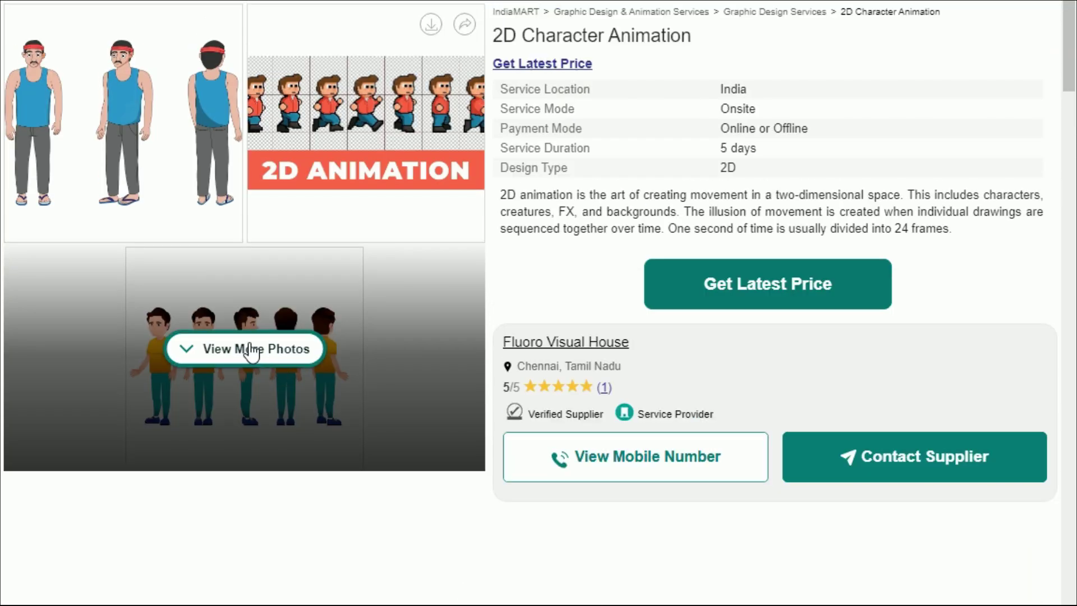
# Step: Expand and look over the yellow-shirt boy photo on the IndiaMART listing
pyautogui.click(247, 349)
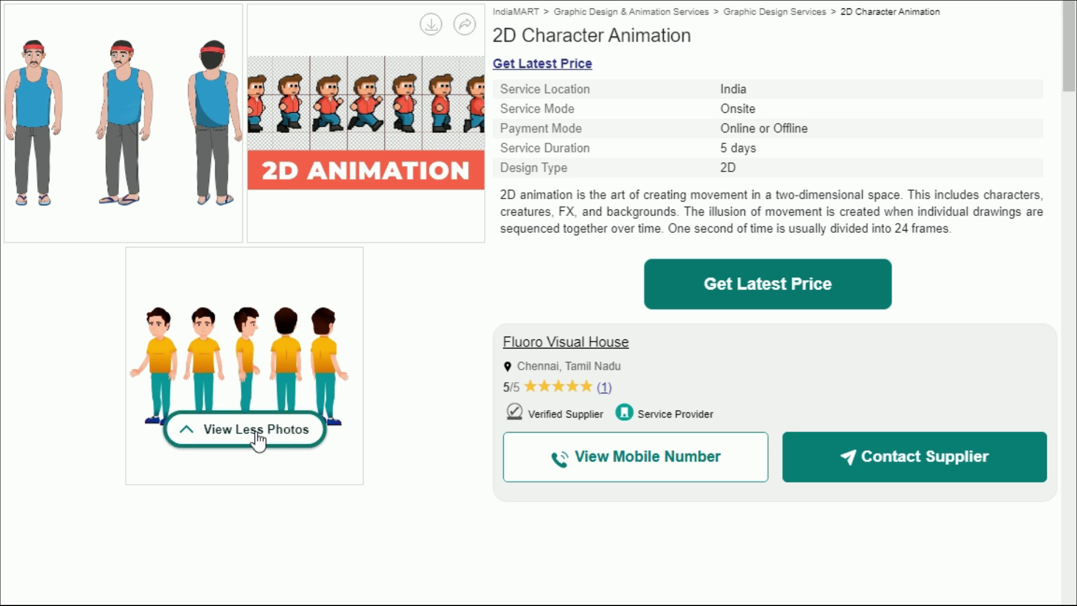
pyautogui.click(257, 433)
pyautogui.click(247, 349)
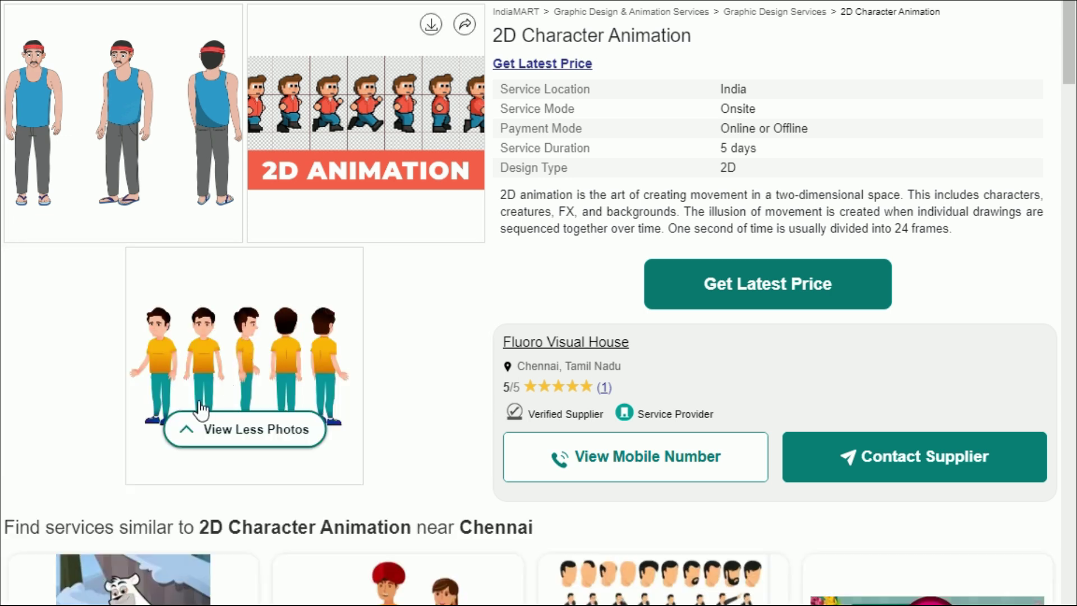
pyautogui.scroll(-5, 320, 377)
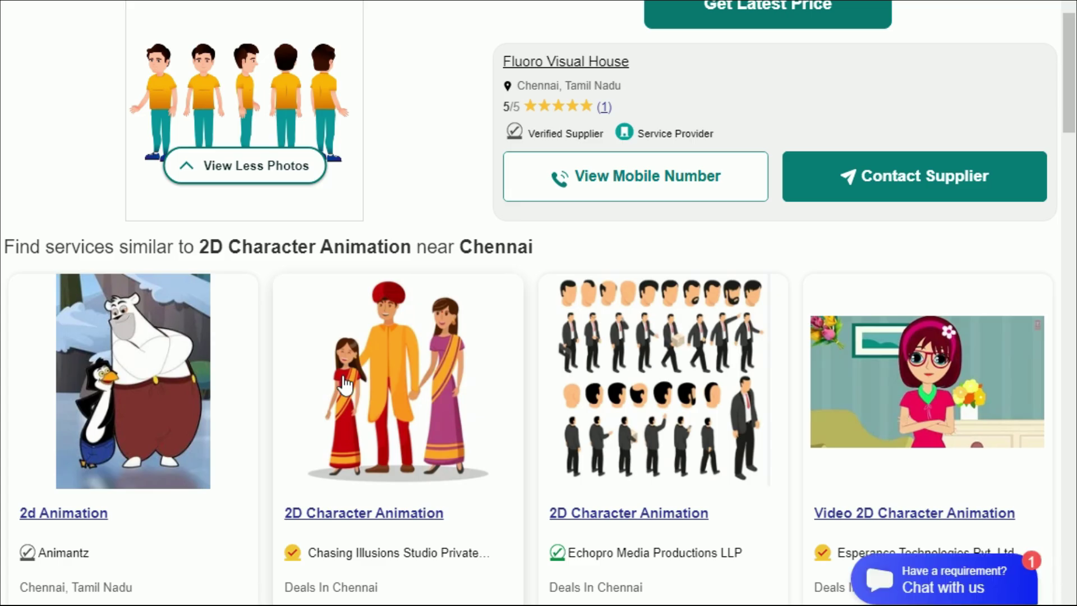
pyautogui.scroll(-8, 353, 375)
pyautogui.scroll(1, 337, 348)
pyautogui.scroll(12, 310, 290)
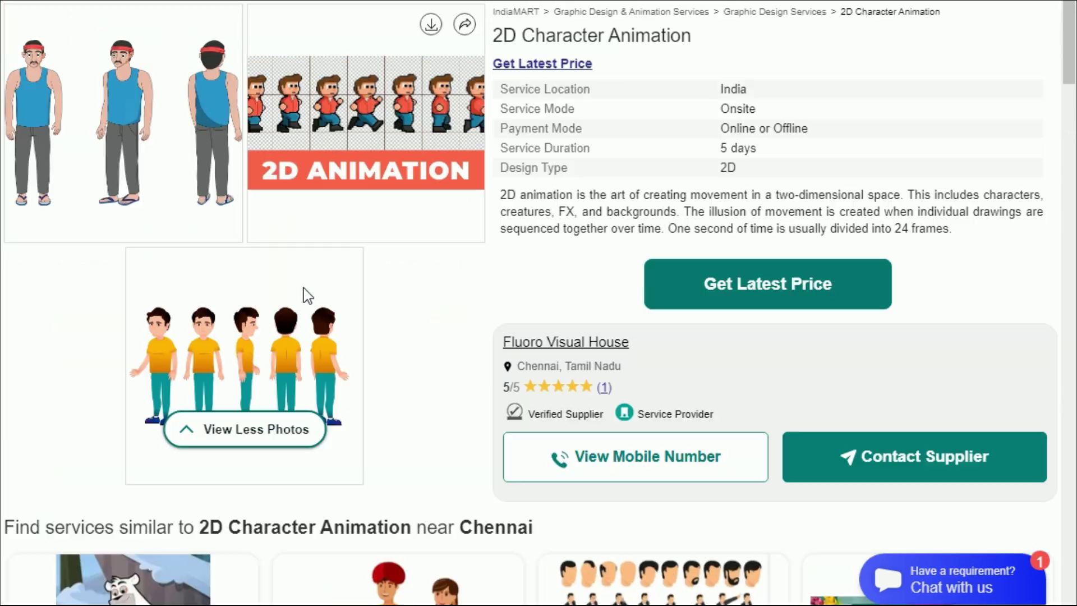
# Step: Start saving the image as WEBP, cancel it, and return to Google Images
pyautogui.rightClick(262, 354)
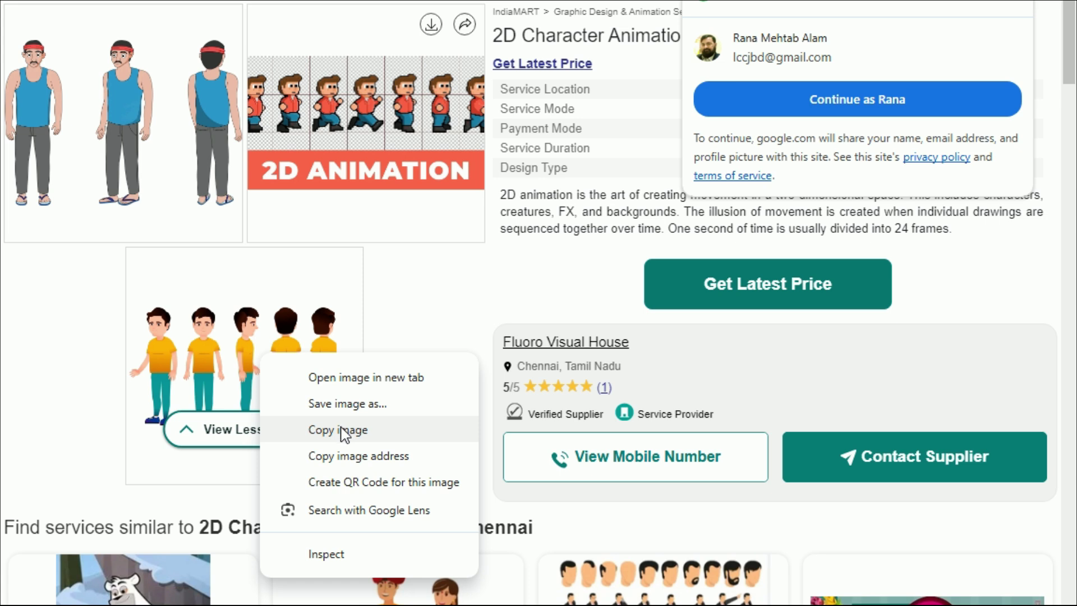
pyautogui.click(350, 404)
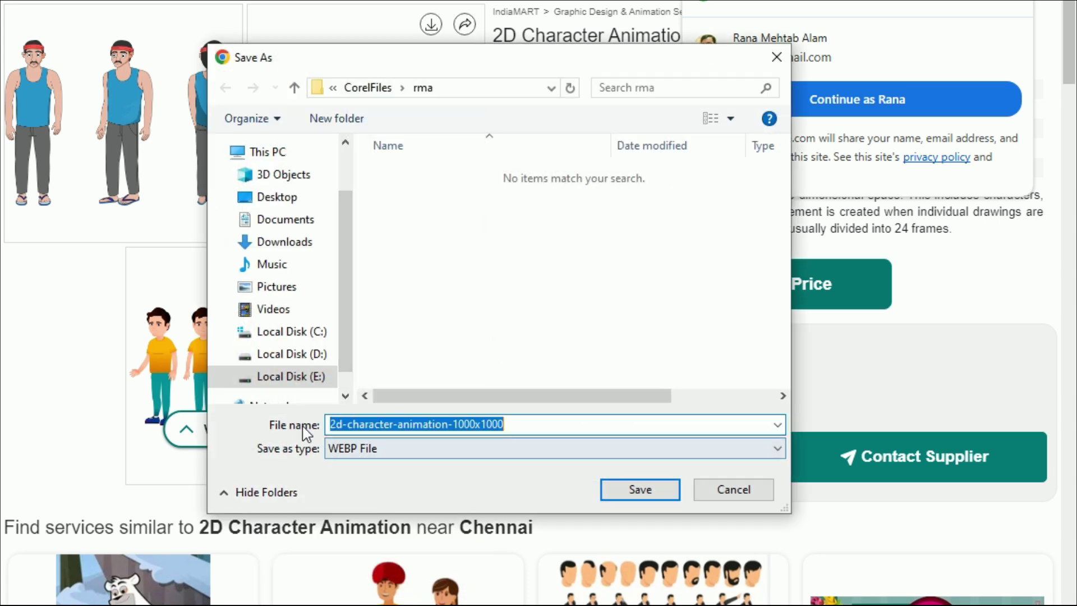
pyautogui.click(735, 494)
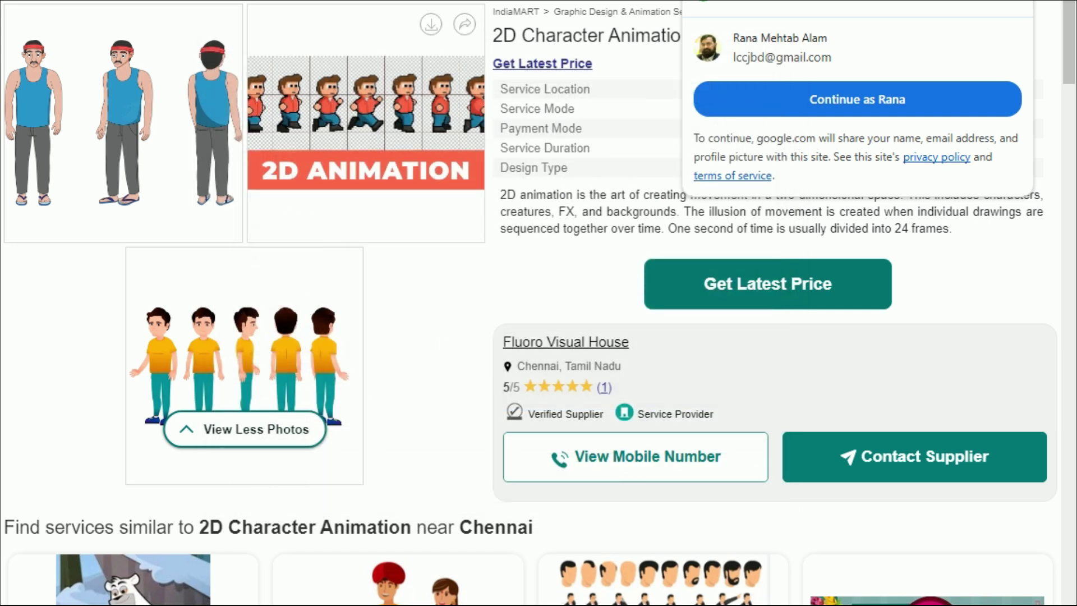
pyautogui.hotkey('ctrl', 'w')
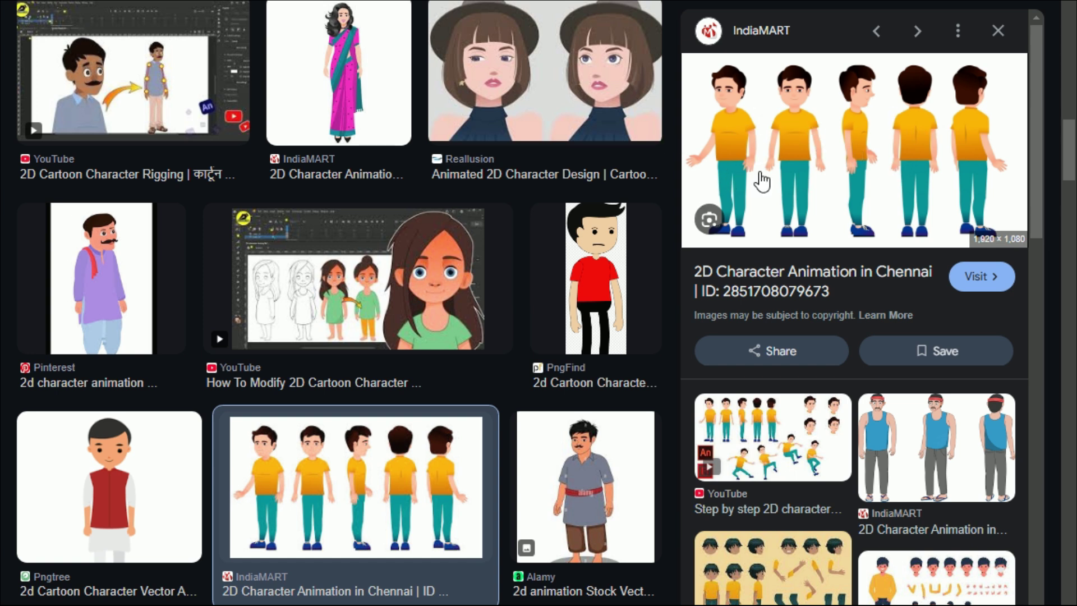
# Step: Save the boy image as JPEG '2d-character-animation' in CorelFiles\rma, then open the Start menu
pyautogui.rightClick(809, 143)
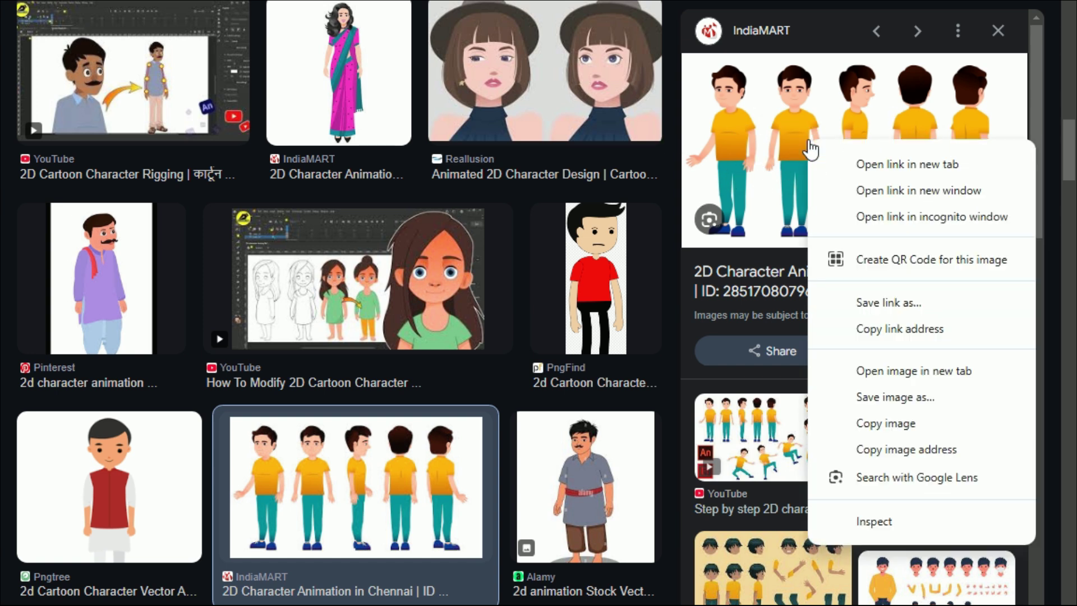
pyautogui.click(915, 399)
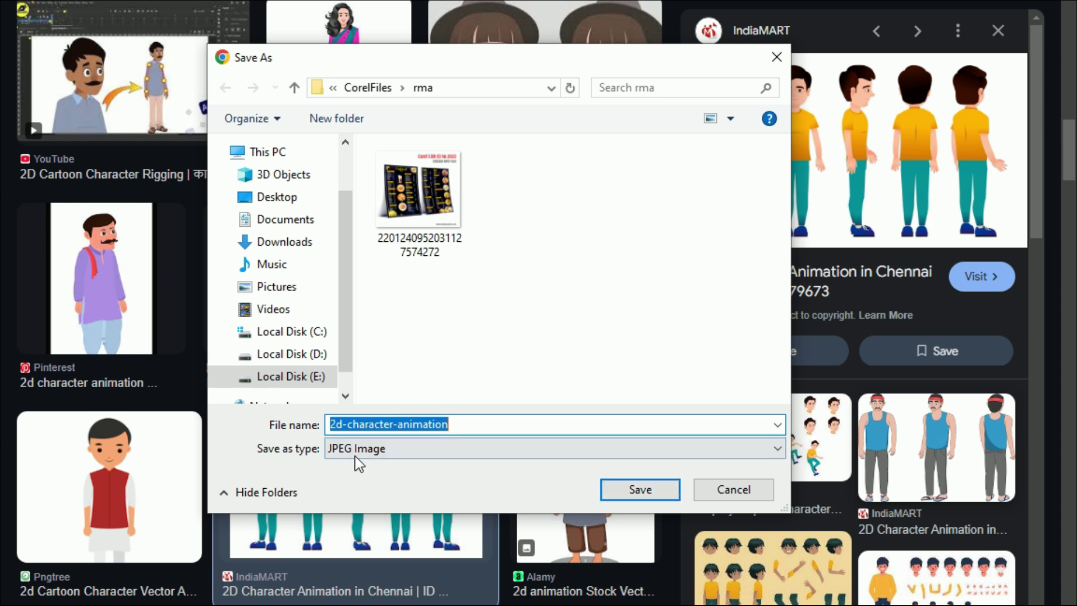
pyautogui.click(645, 492)
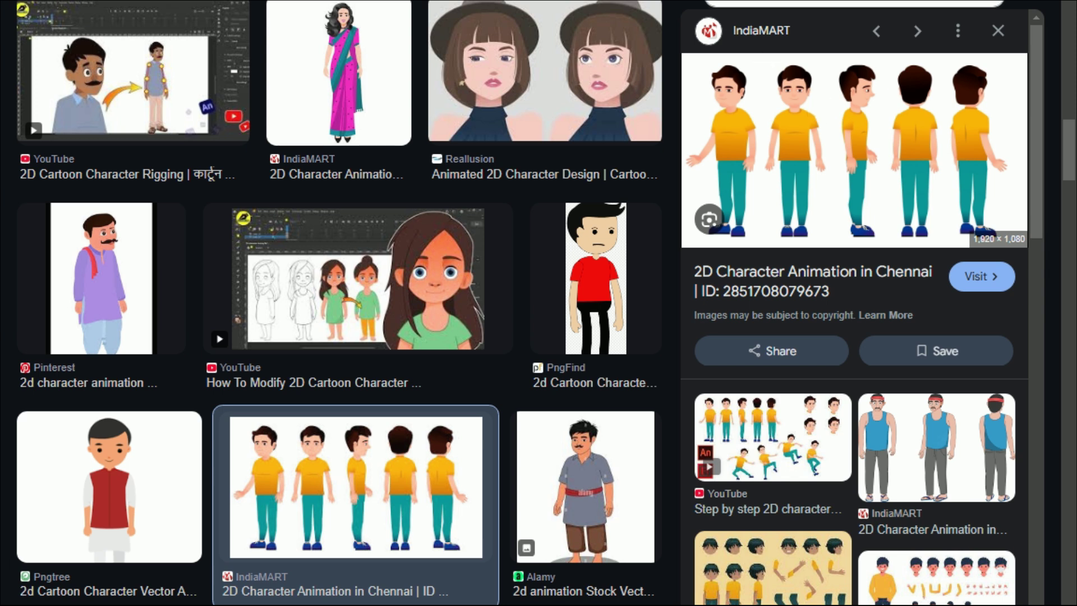
pyautogui.press('super')
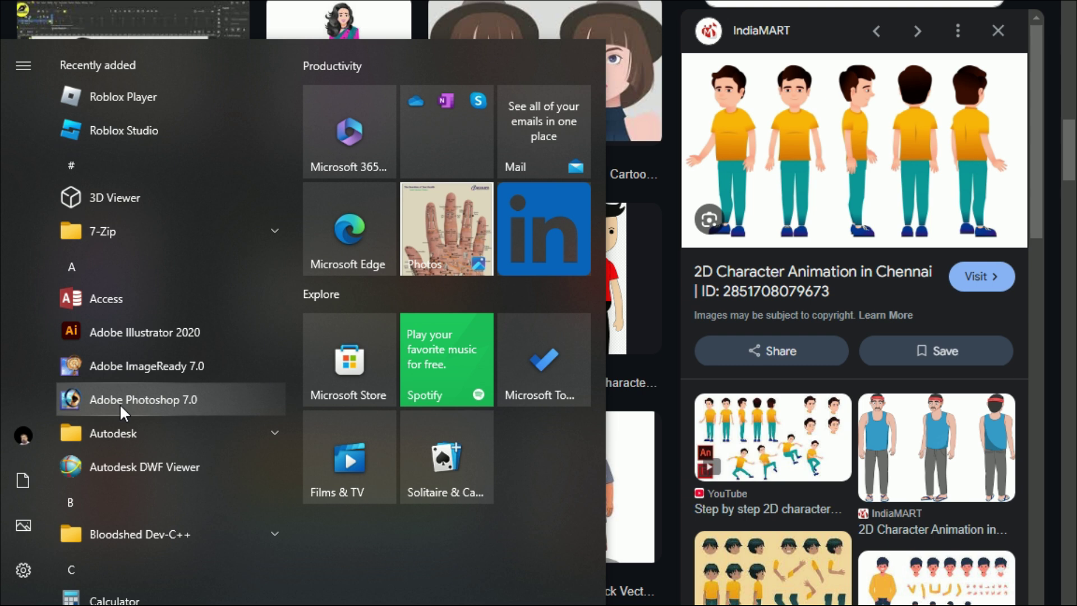
# Step: Launch Photoshop 7.0, reset default colours, and open 2d-character-animation from the rma folder
pyautogui.moveTo(168, 337)
pyautogui.click(134, 398)
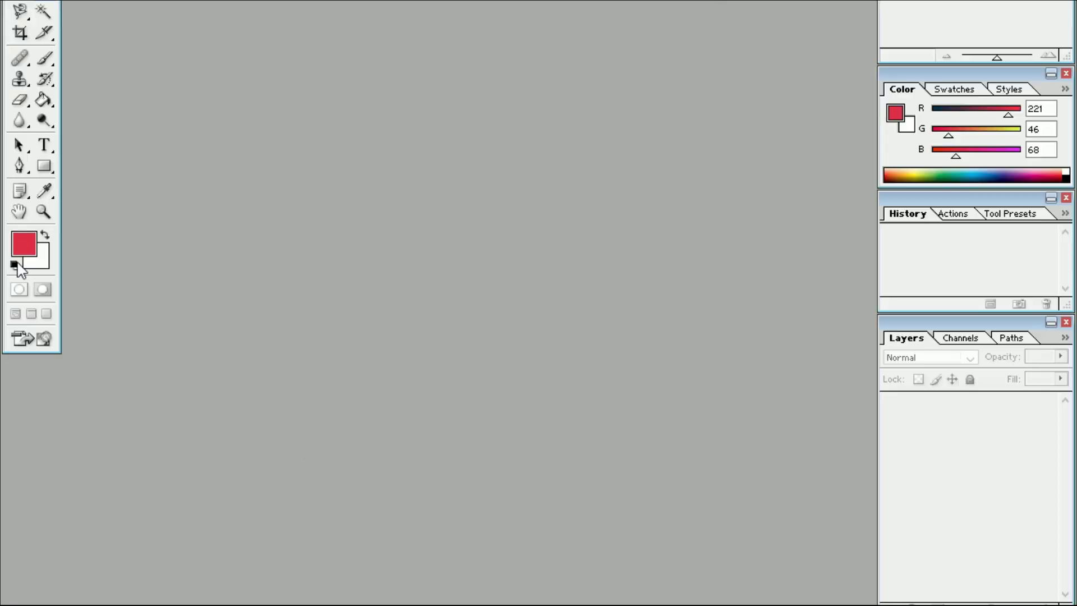
pyautogui.click(15, 265)
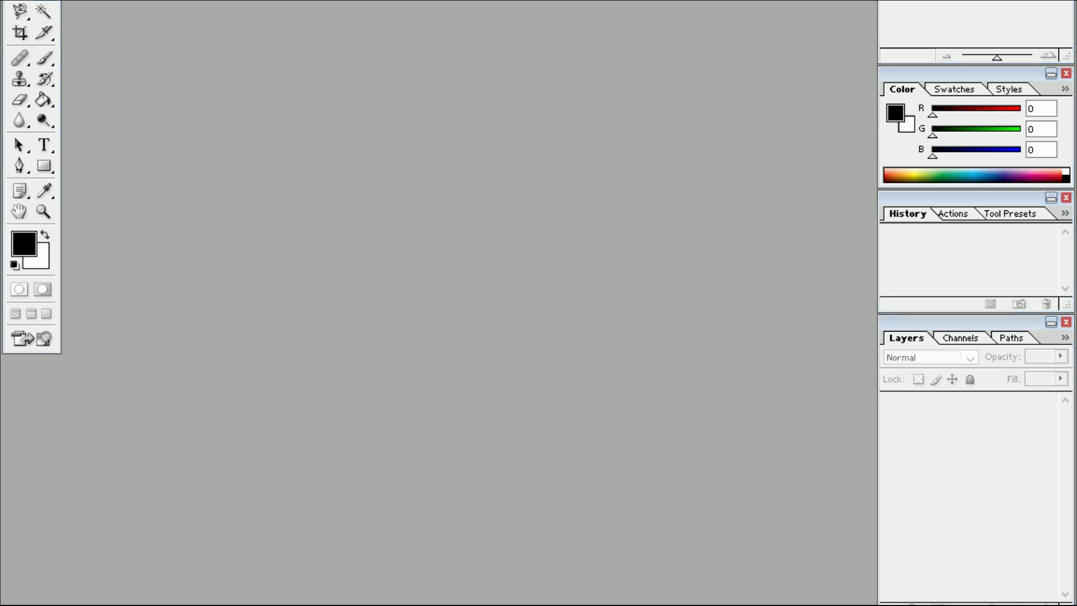
pyautogui.hotkey('ctrl', 'o')
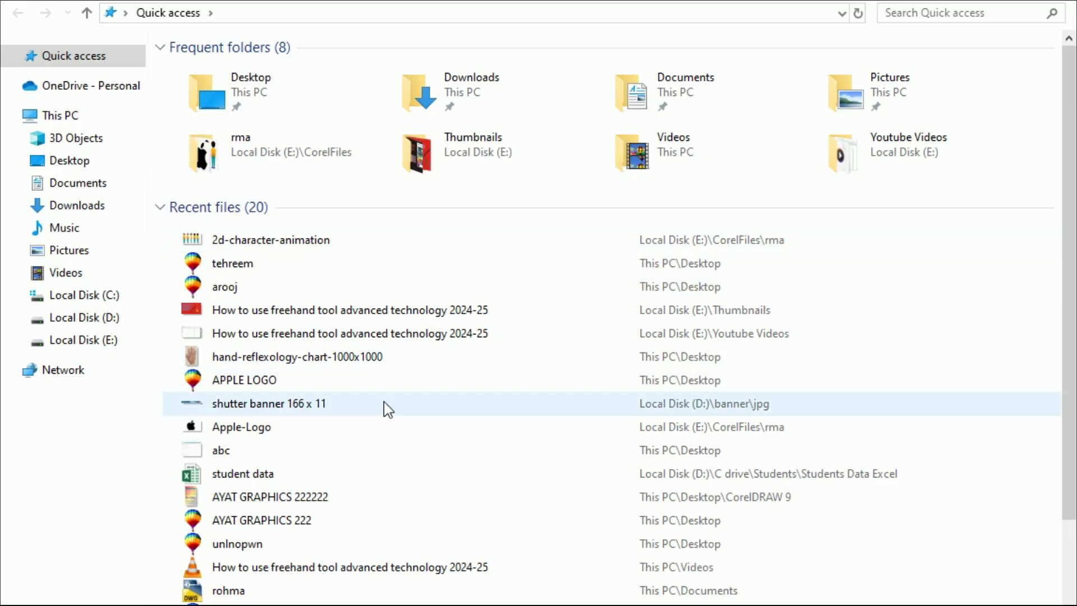
pyautogui.click(292, 150)
pyautogui.doubleClick(291, 151)
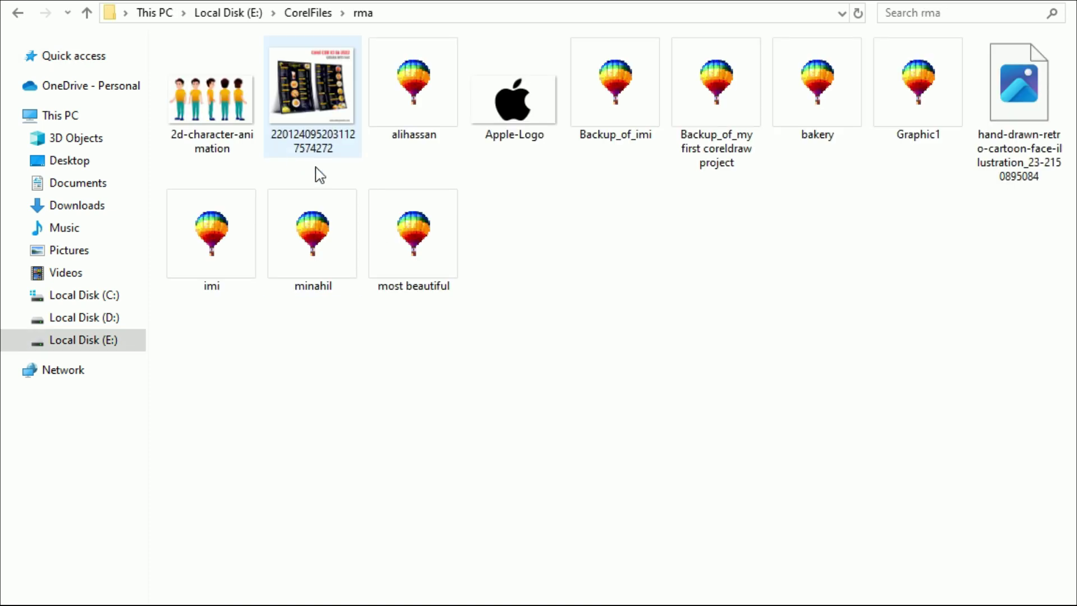
pyautogui.click(218, 122)
pyautogui.moveTo(218, 122)
pyautogui.mouseDown()
pyautogui.moveTo(583, 601)
pyautogui.moveTo(498, 338)
pyautogui.mouseUp()
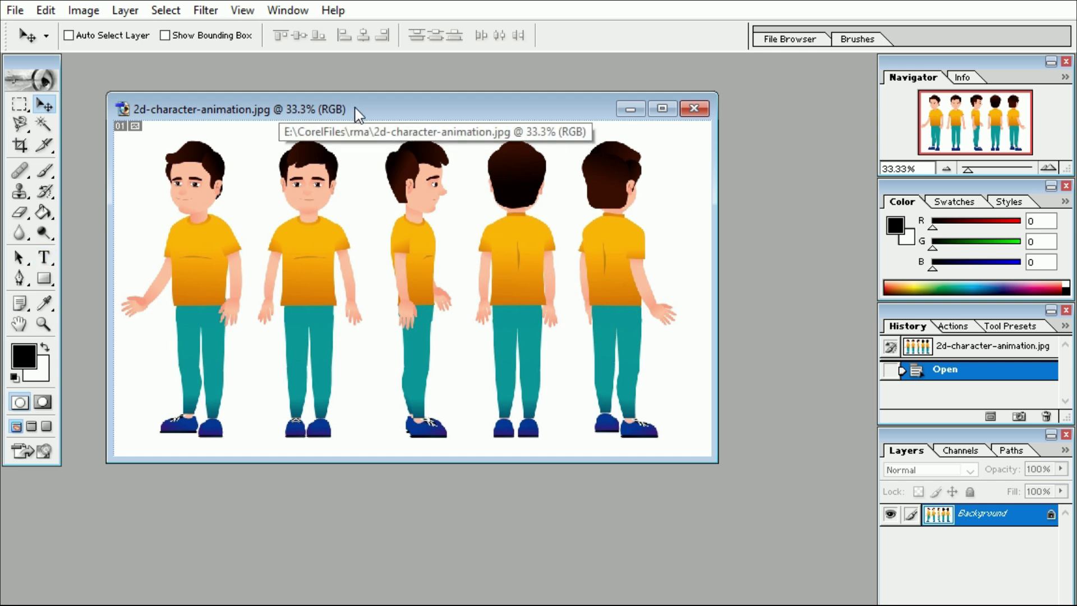
# Step: Create a new blank document using the 4 x 6 preset size
pyautogui.moveTo(356, 108); pyautogui.dragTo(404, 88)
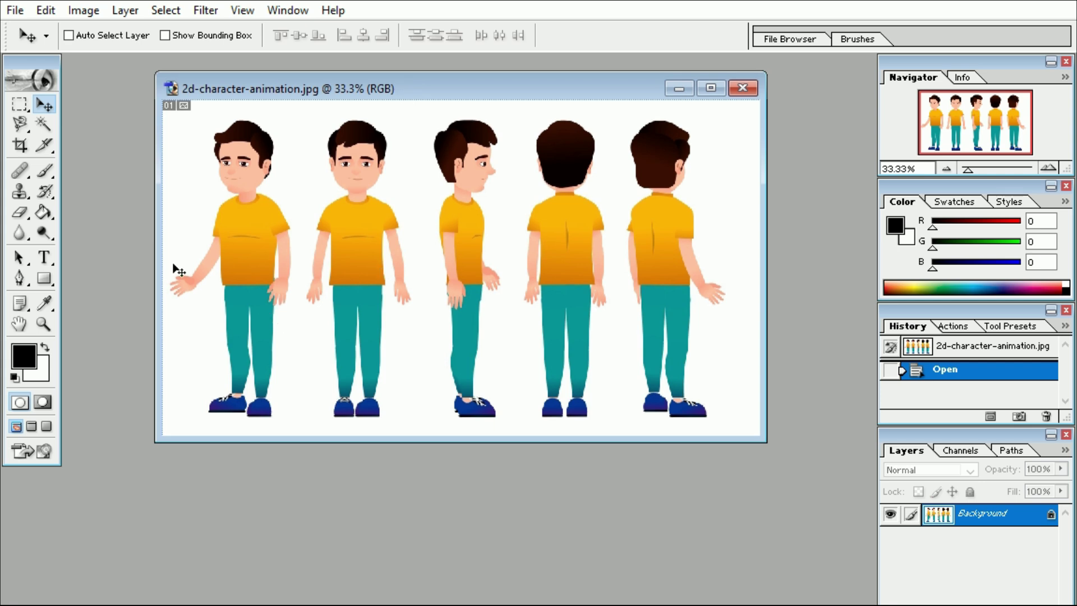
pyautogui.click(15, 10)
pyautogui.click(39, 32)
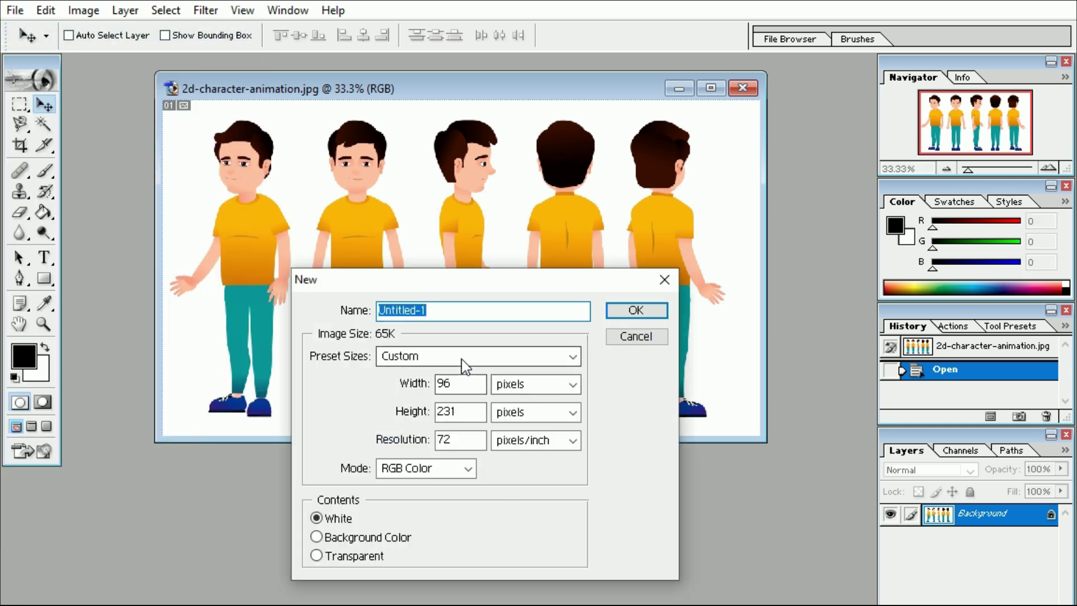
pyautogui.click(498, 359)
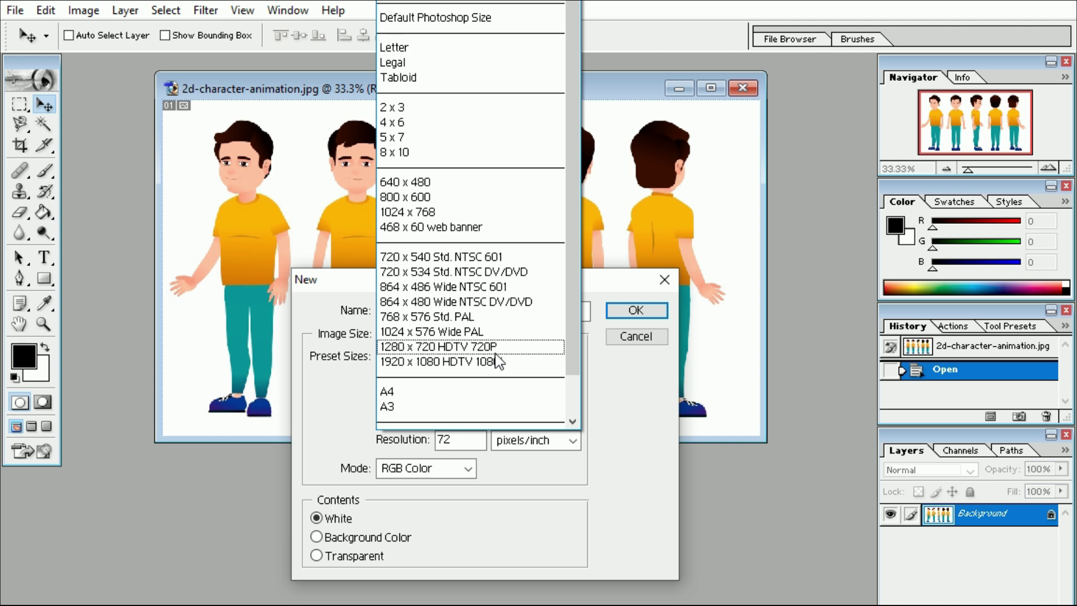
pyautogui.click(395, 122)
pyautogui.click(628, 310)
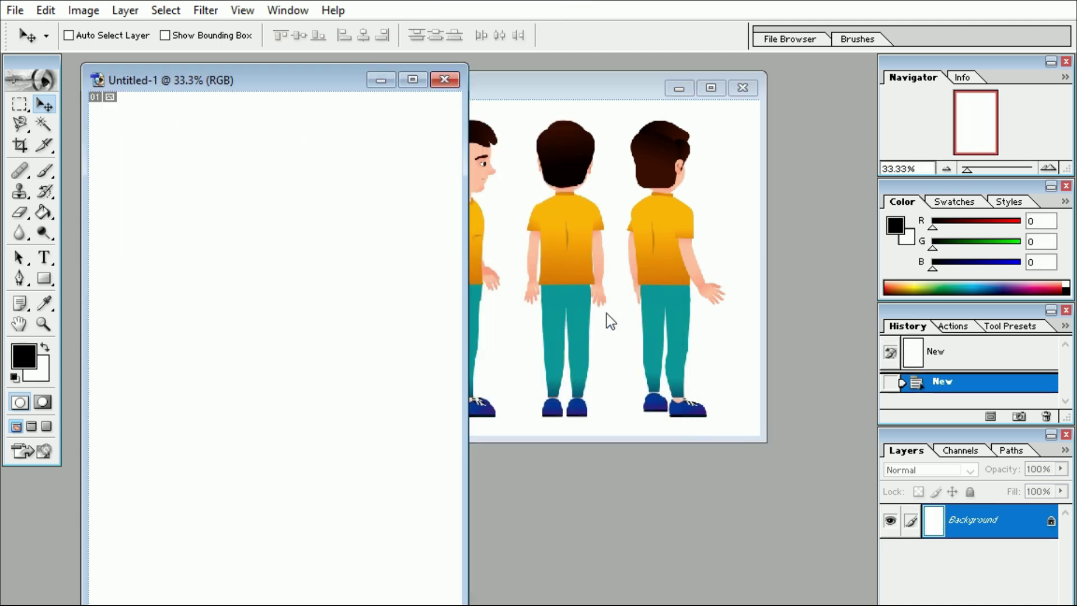
# Step: Place Untitled-1 beside the character sheet so the first three boys stay visible
pyautogui.moveTo(289, 92); pyautogui.dragTo(593, 109)
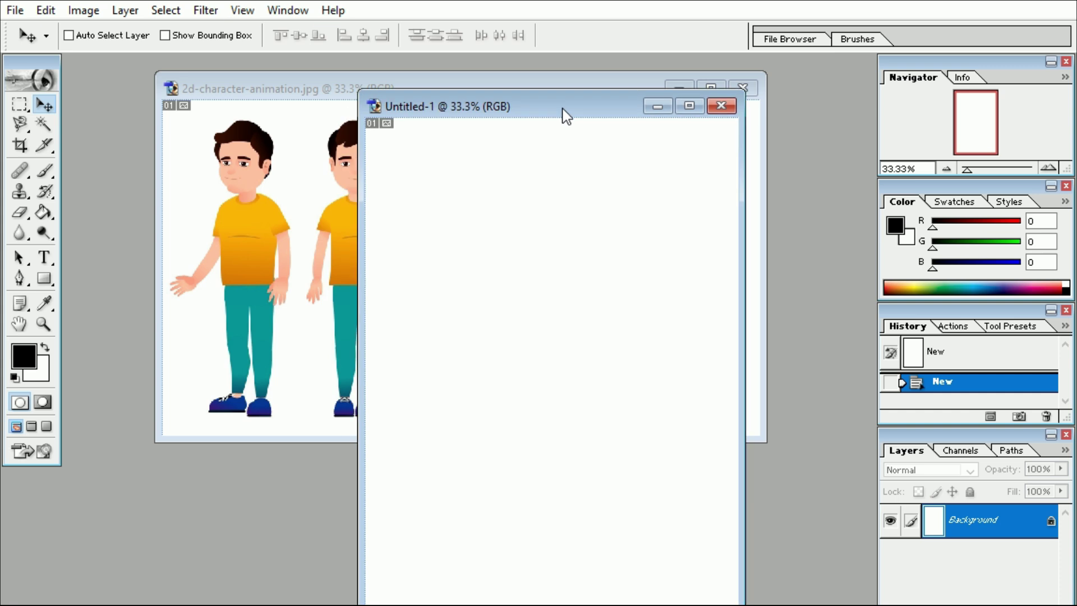
pyautogui.click(20, 104)
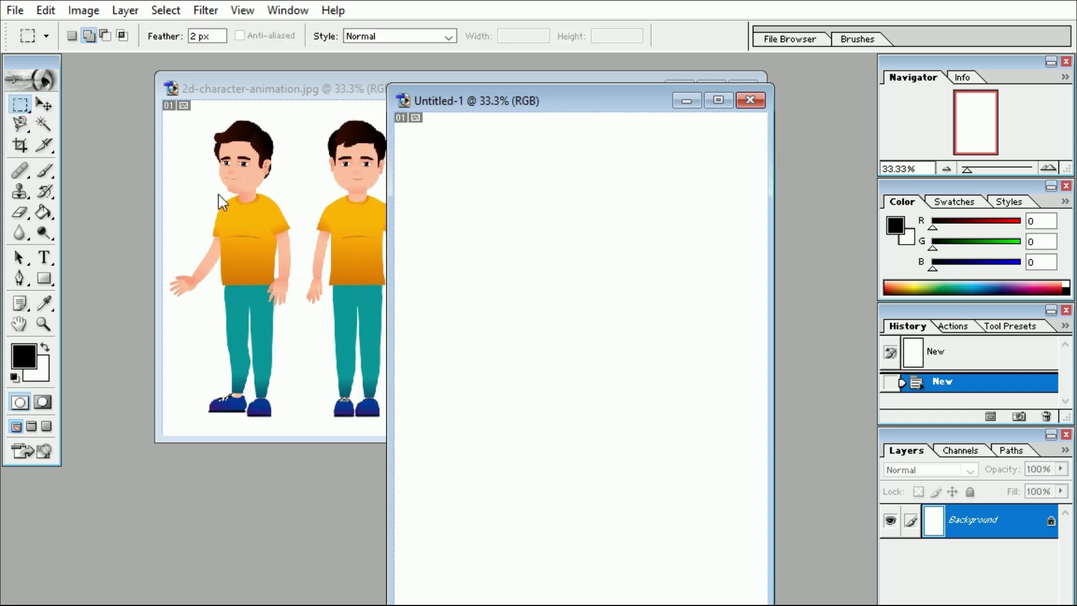
pyautogui.moveTo(567, 100); pyautogui.dragTo(680, 107)
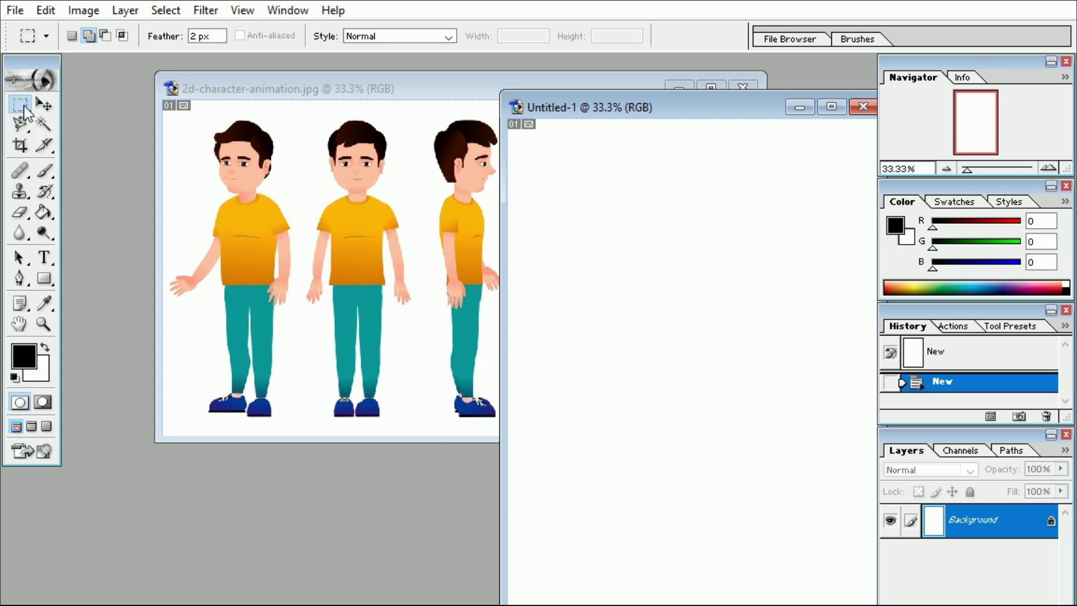
# Step: Select the second, front-facing boy on the sheet and move him into Untitled-1
pyautogui.click(300, 123)
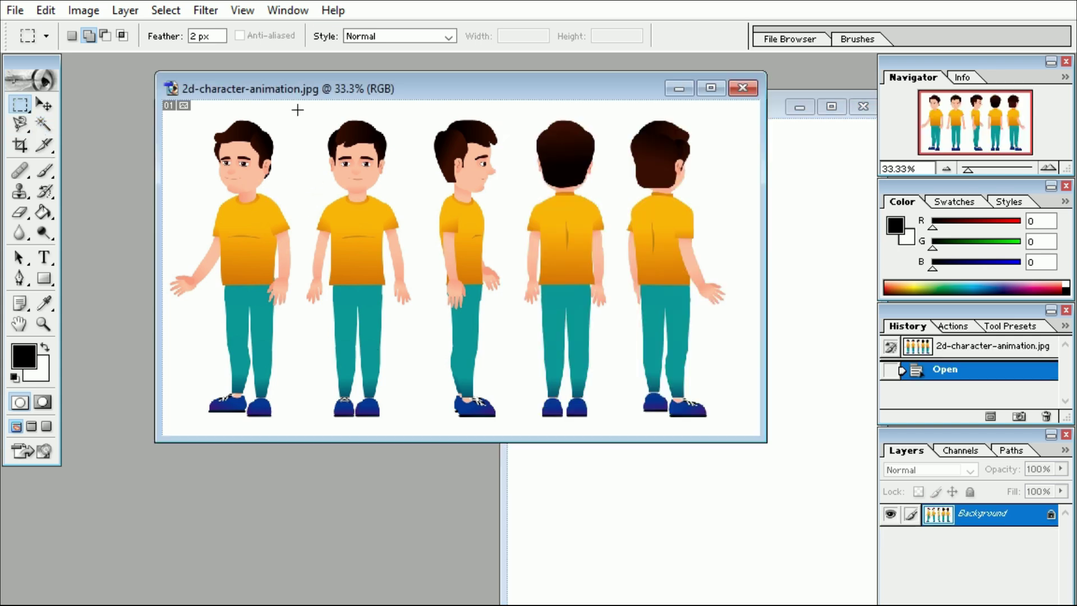
pyautogui.moveTo(302, 134)
pyautogui.mouseDown()
pyautogui.moveTo(433, 417)
pyautogui.moveTo(423, 421)
pyautogui.mouseUp()
pyautogui.click(45, 105)
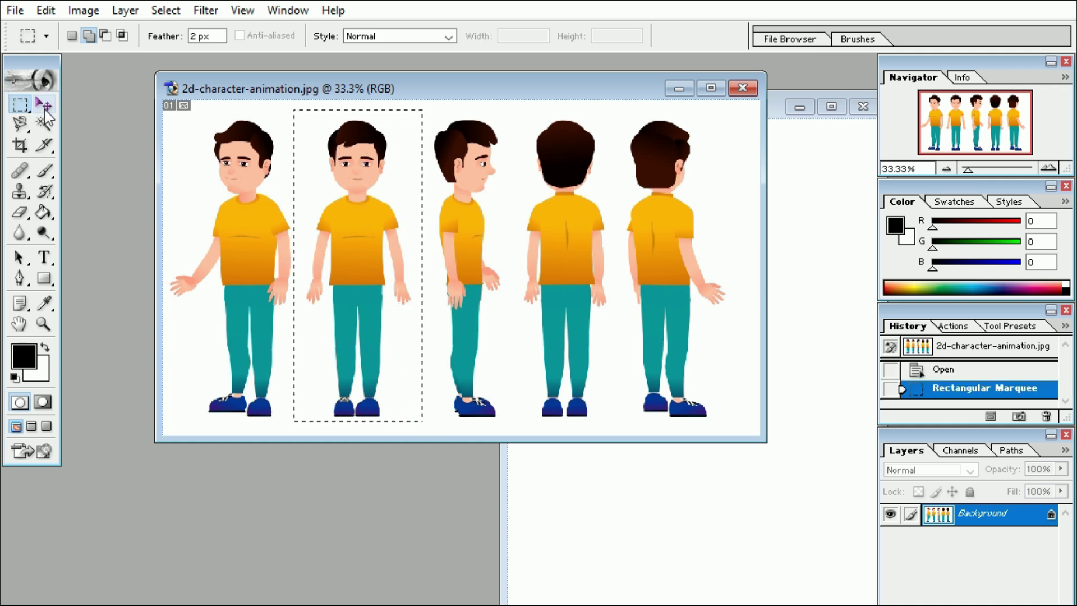
pyautogui.moveTo(428, 98); pyautogui.dragTo(261, 106)
pyautogui.moveTo(255, 191)
pyautogui.mouseDown()
pyautogui.moveTo(644, 278)
pyautogui.moveTo(674, 274)
pyautogui.moveTo(693, 288)
pyautogui.mouseUp()
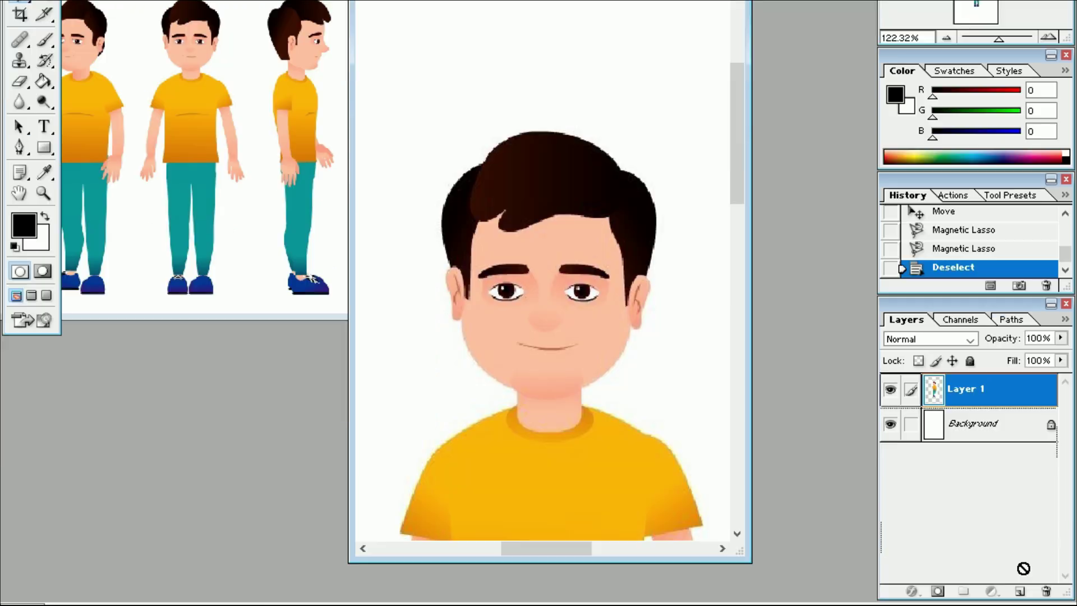
# Step: Duplicate Layer 1 and trace the boy's head with the Magnetic Lasso
pyautogui.moveTo(965, 528); pyautogui.dragTo(1022, 590)
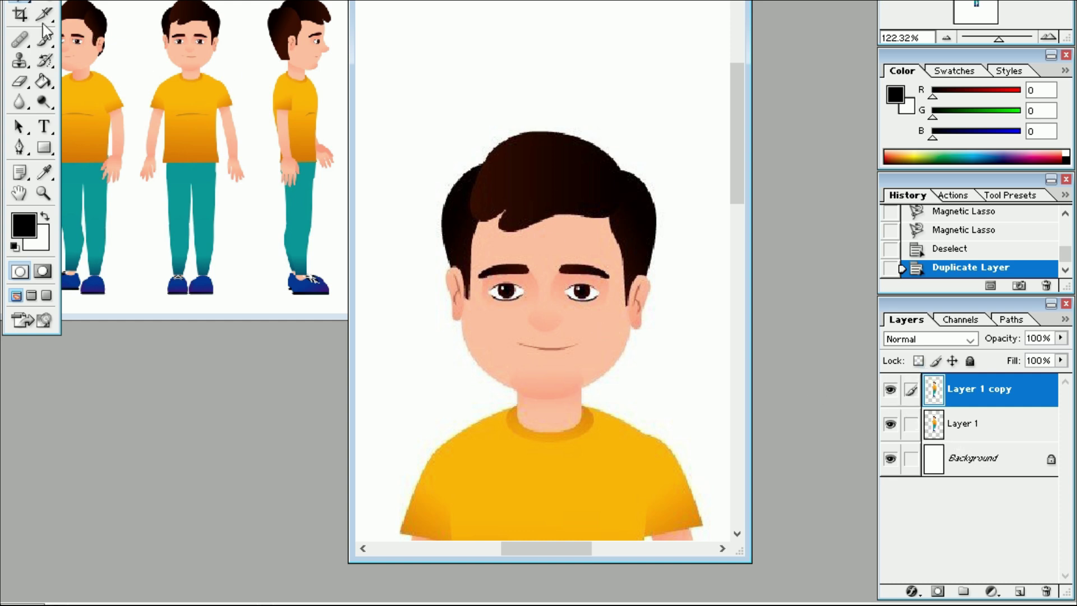
pyautogui.click(25, 2)
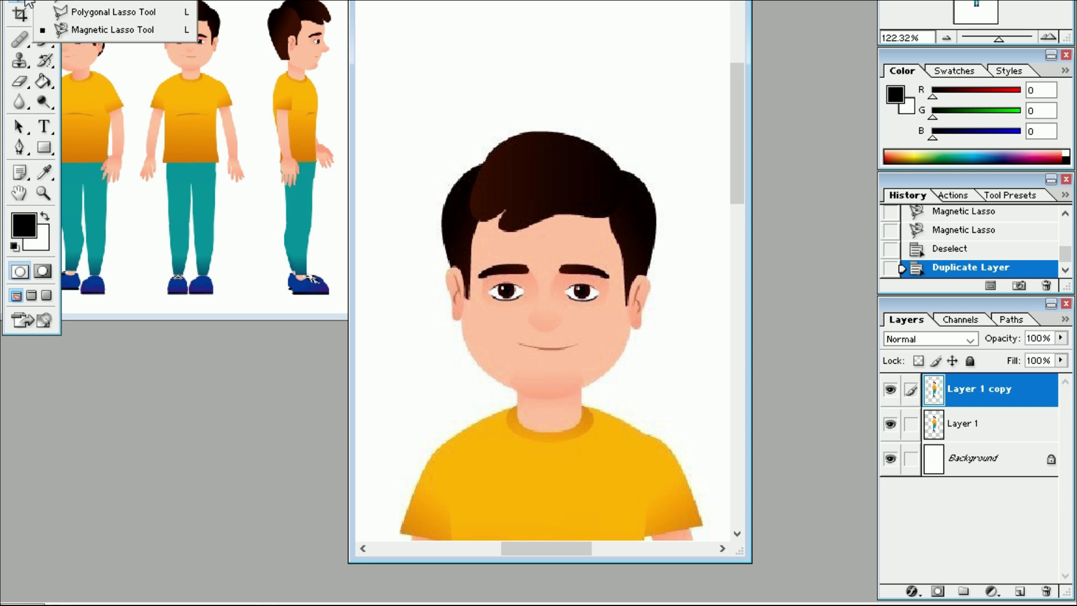
pyautogui.click(90, 35)
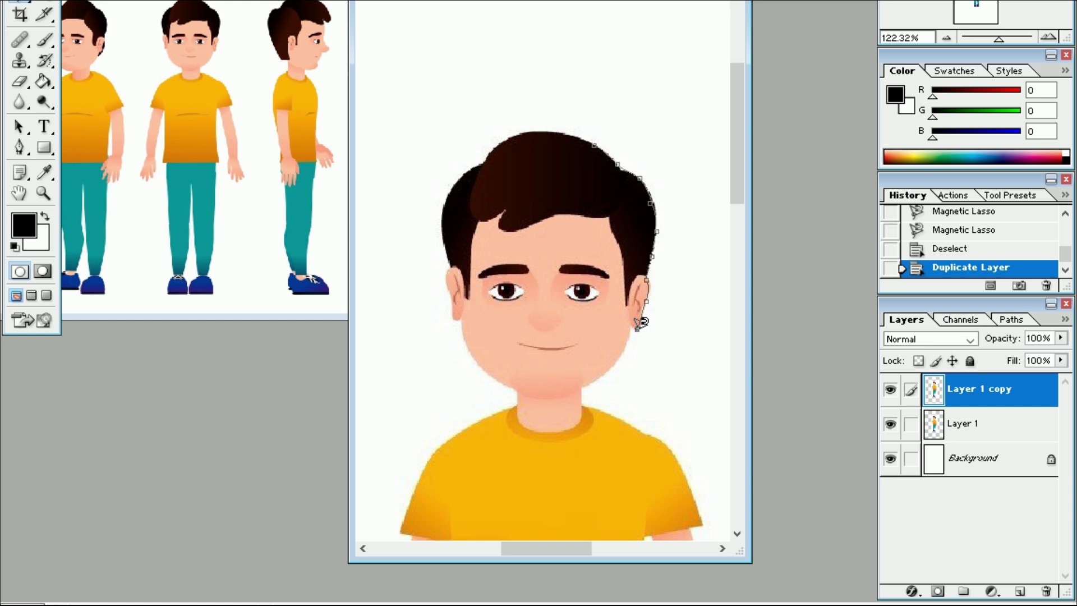
pyautogui.click(580, 386)
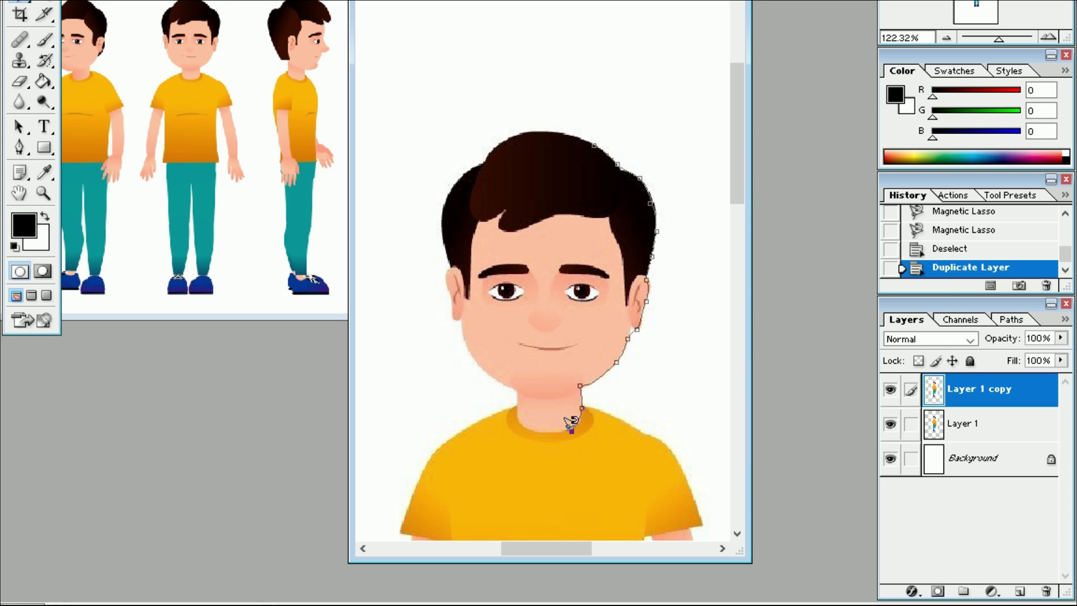
pyautogui.doubleClick(519, 418)
# Step: Choose Select > Modify > Expand for the head selection
pyautogui.click(166, 10)
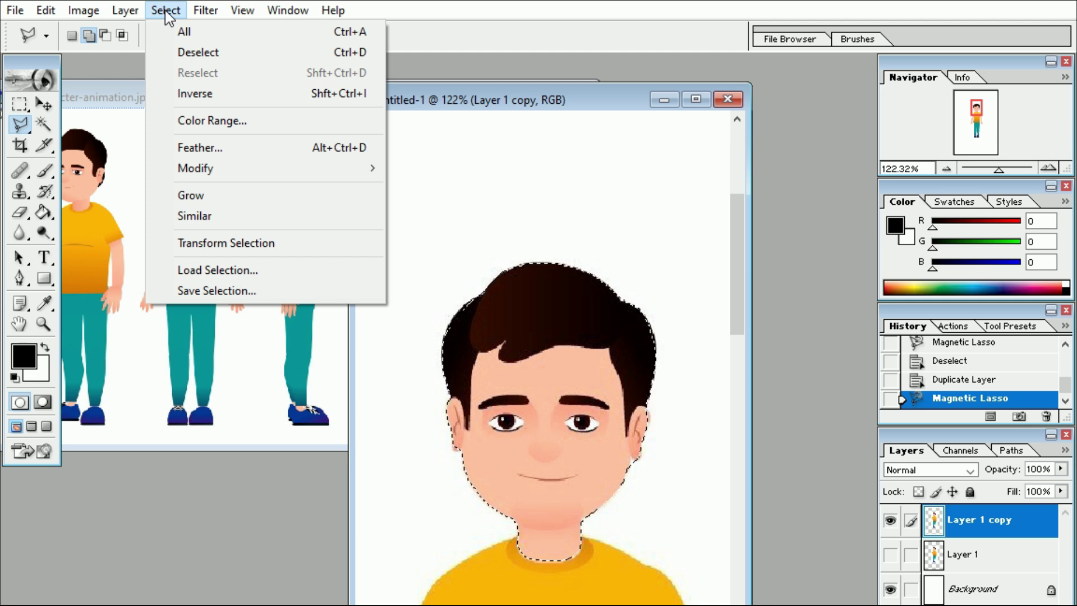
pyautogui.click(167, 14)
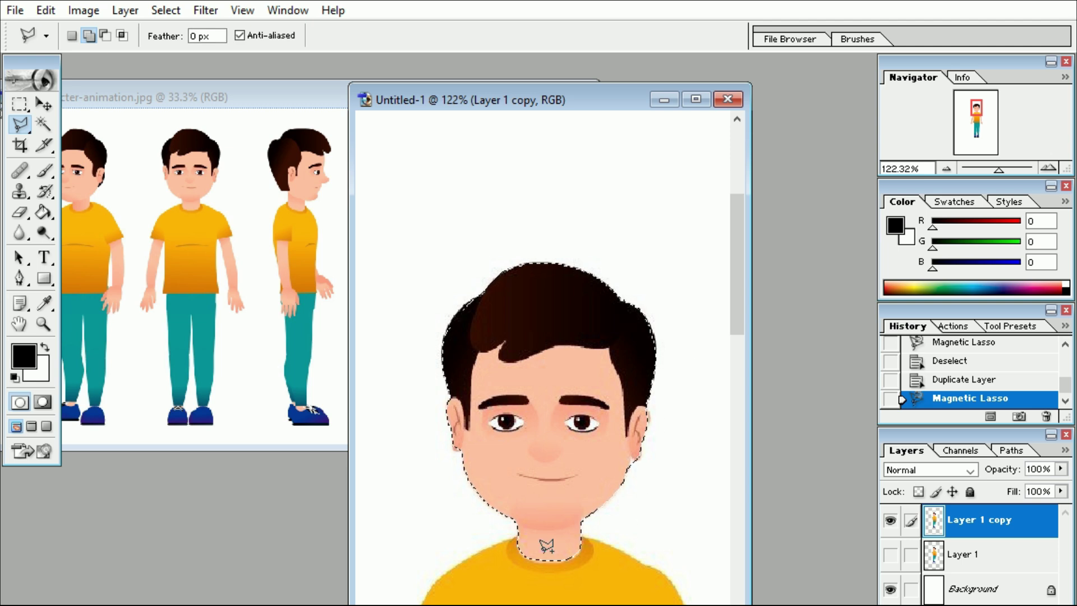
pyautogui.click(165, 12)
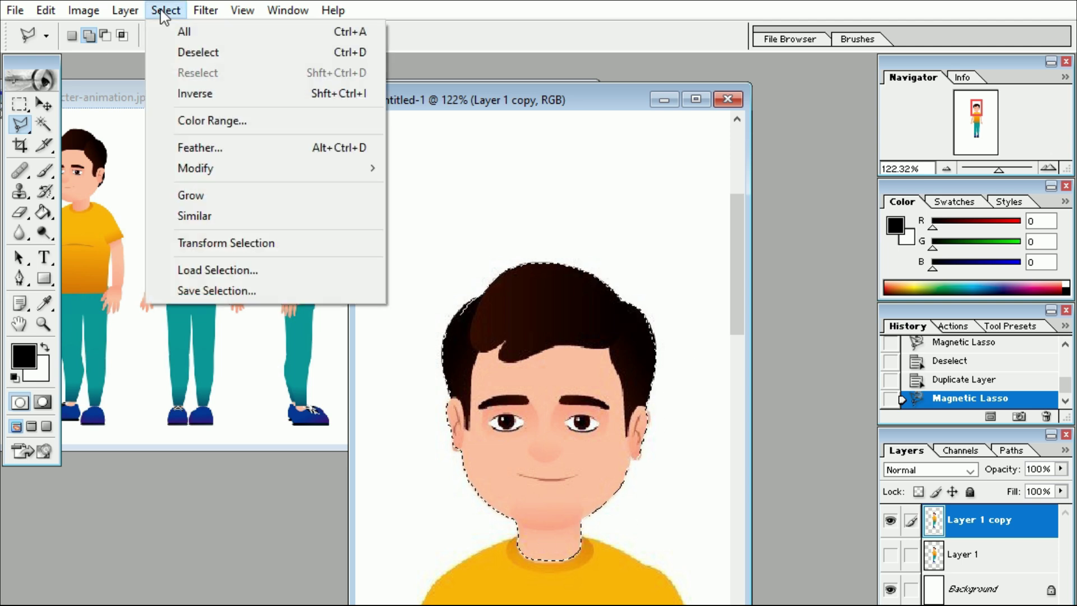
pyautogui.moveTo(195, 168)
pyautogui.click(418, 212)
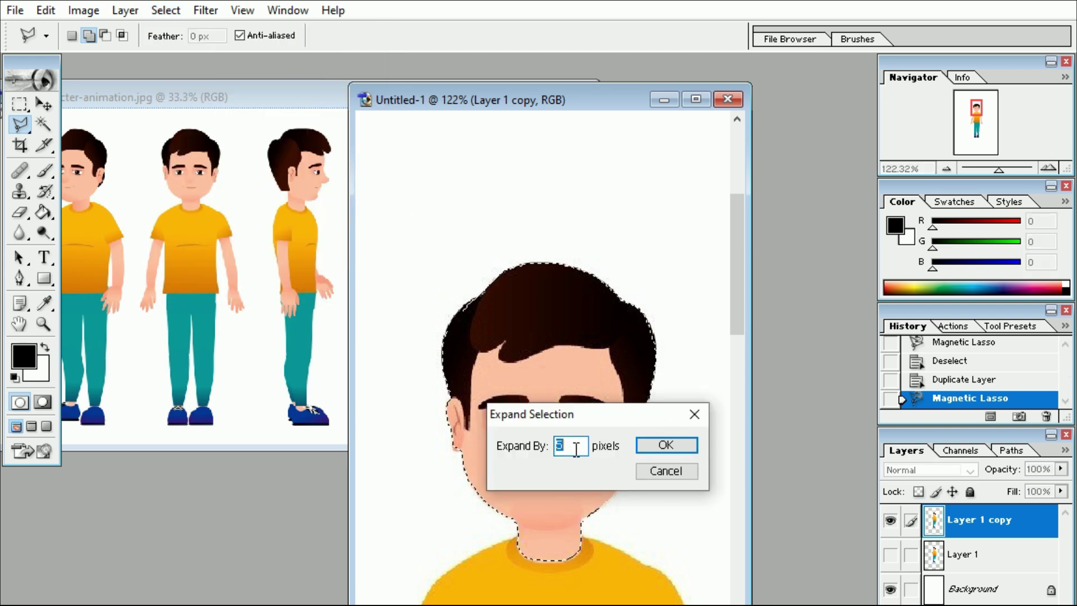
# Step: Expand the head selection by 2 pixels and rotate the head about 21° around a neck pivot
pyautogui.write('2')
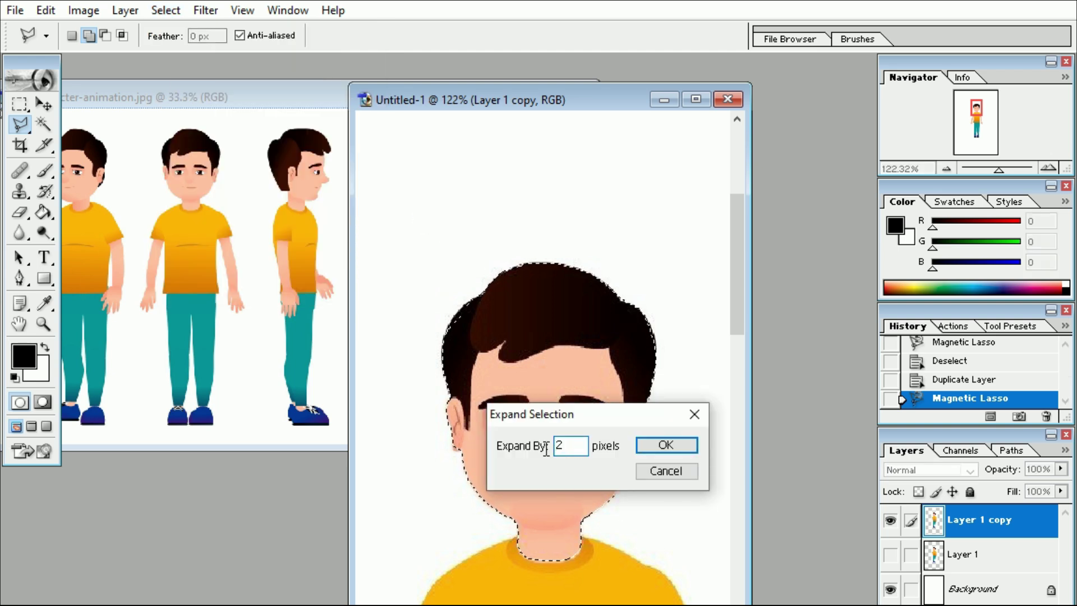
pyautogui.press('Return')
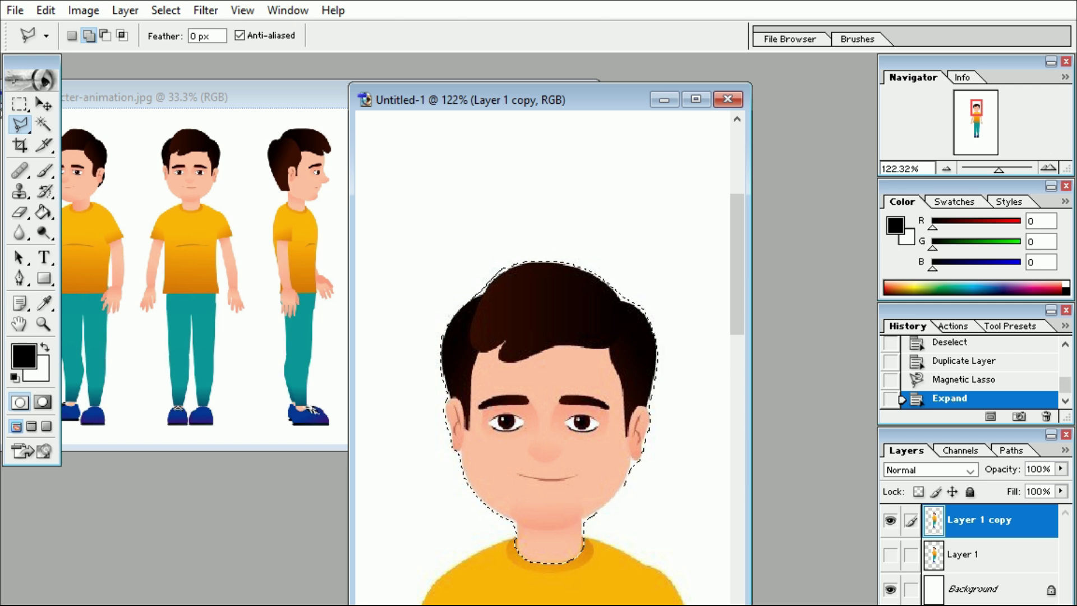
pyautogui.hotkey('ctrl', 't')
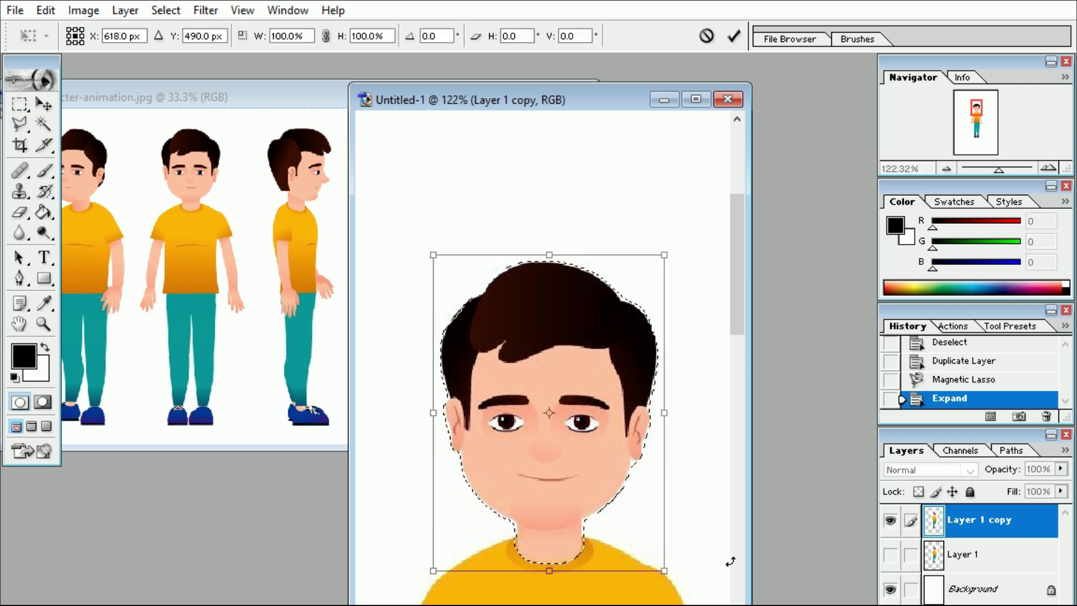
pyautogui.moveTo(549, 413); pyautogui.dragTo(543, 536)
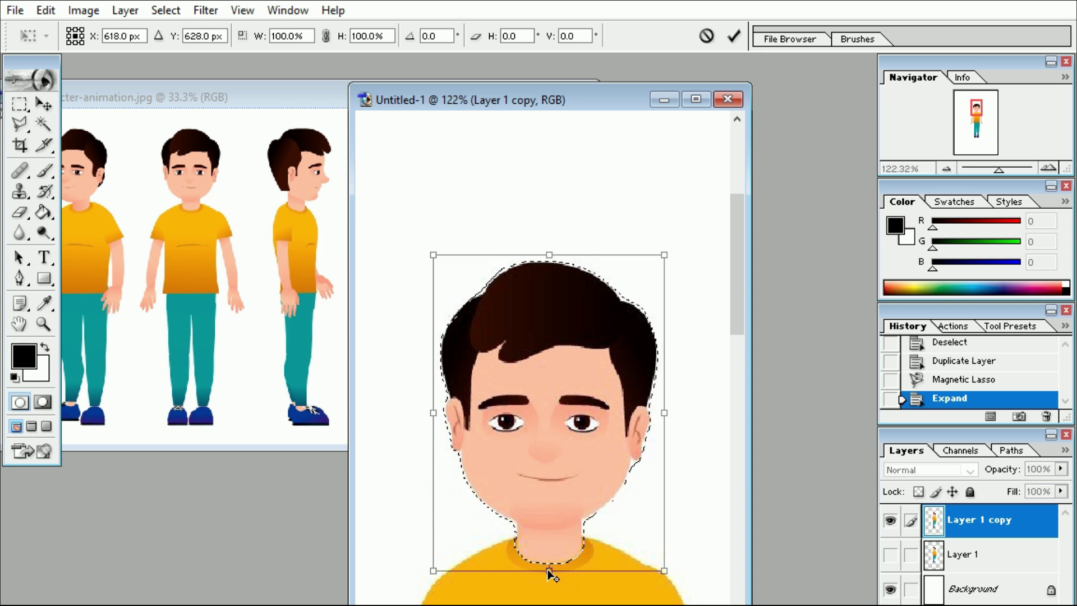
pyautogui.moveTo(555, 238); pyautogui.dragTo(423, 248)
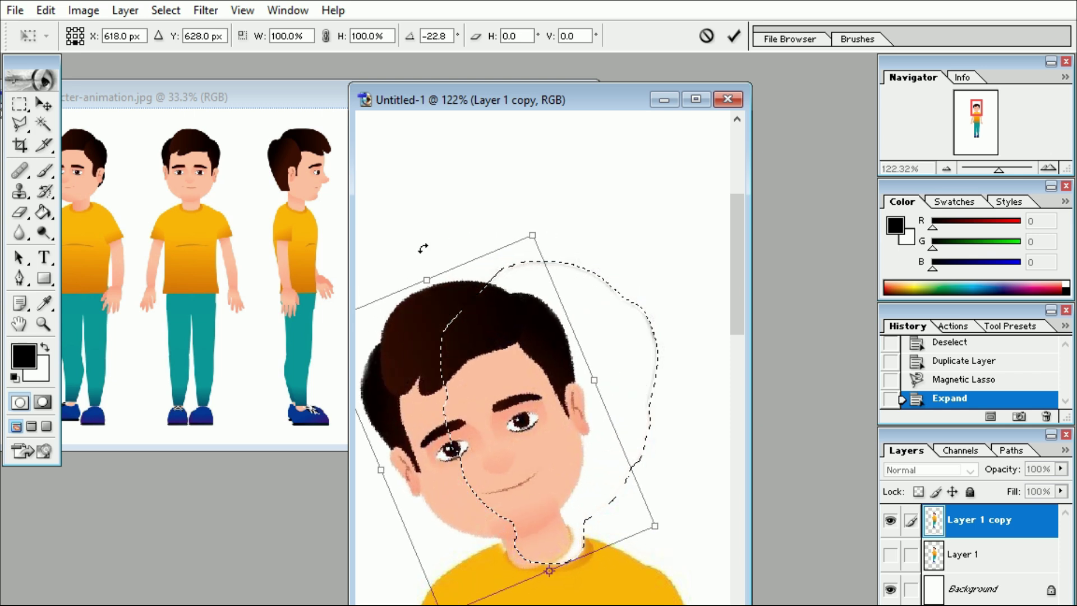
pyautogui.moveTo(423, 248); pyautogui.dragTo(433, 249)
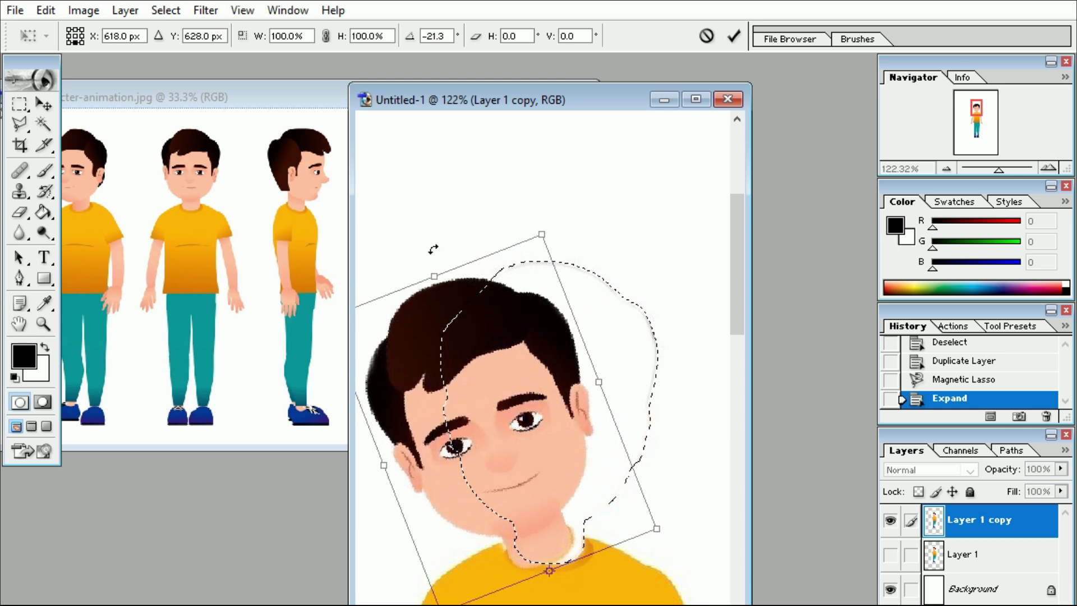
pyautogui.press('Return')
# Step: Hide the original Layer 1 and deselect the rotated head
pyautogui.click(891, 555)
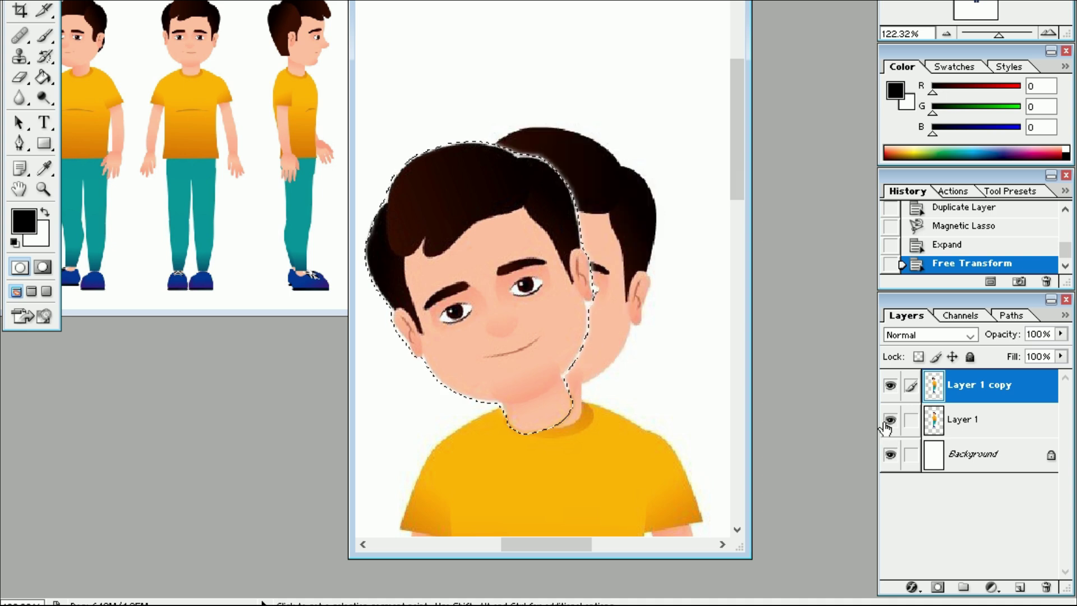
pyautogui.click(891, 422)
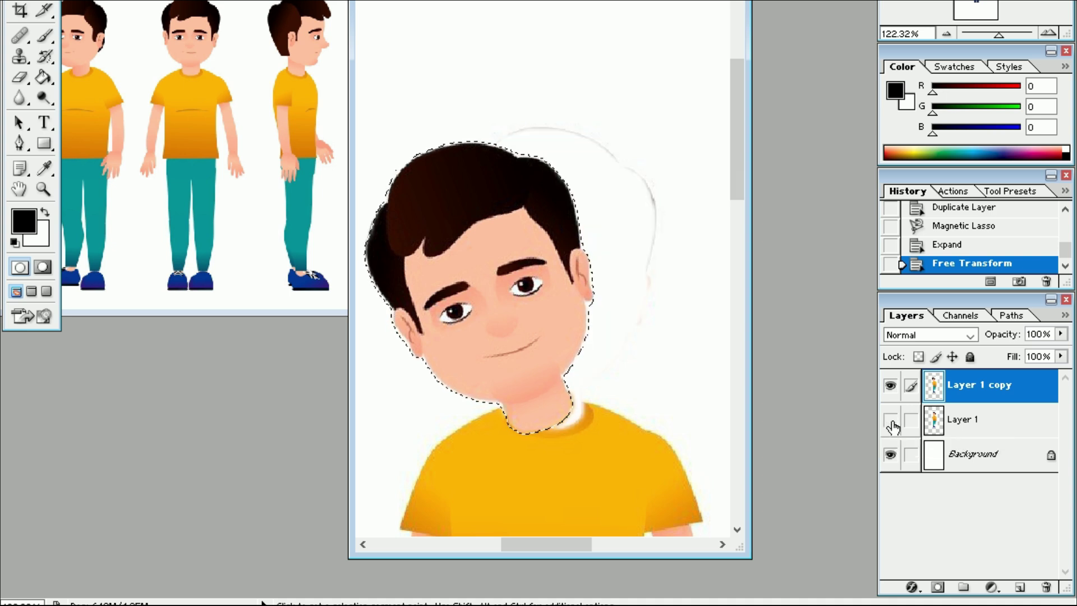
pyautogui.click(891, 421)
pyautogui.click(891, 420)
pyautogui.press('v')
pyautogui.press('l')
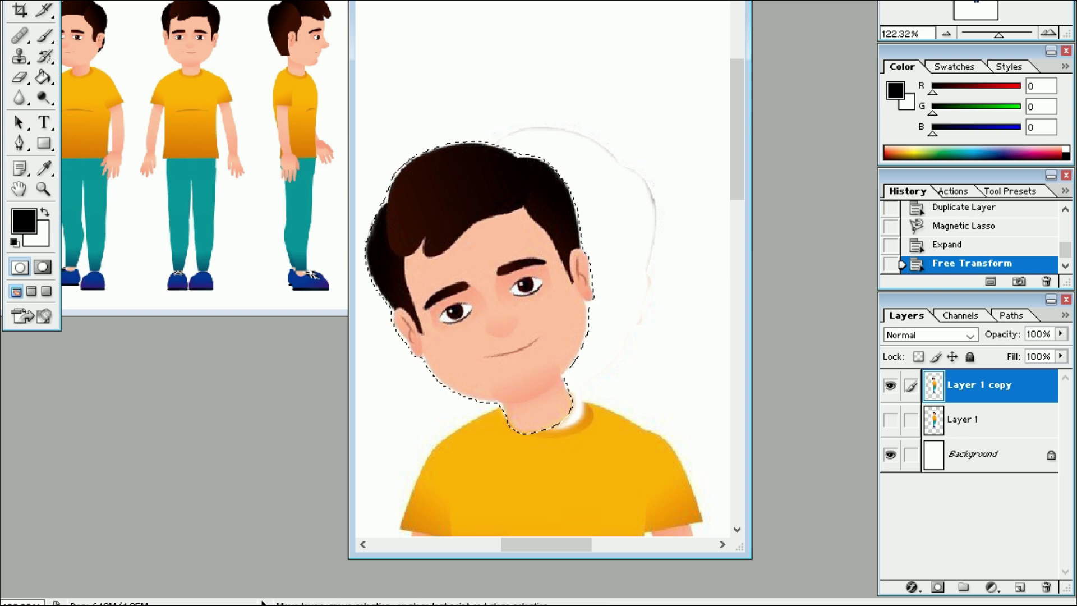
pyautogui.hotkey('ctrl', 'd')
# Step: Erase the leftover halo to the right of the tilted head
pyautogui.press('e')
pyautogui.moveTo(621, 357)
pyautogui.mouseDown()
pyautogui.moveTo(658, 276)
pyautogui.moveTo(514, 131)
pyautogui.mouseUp()
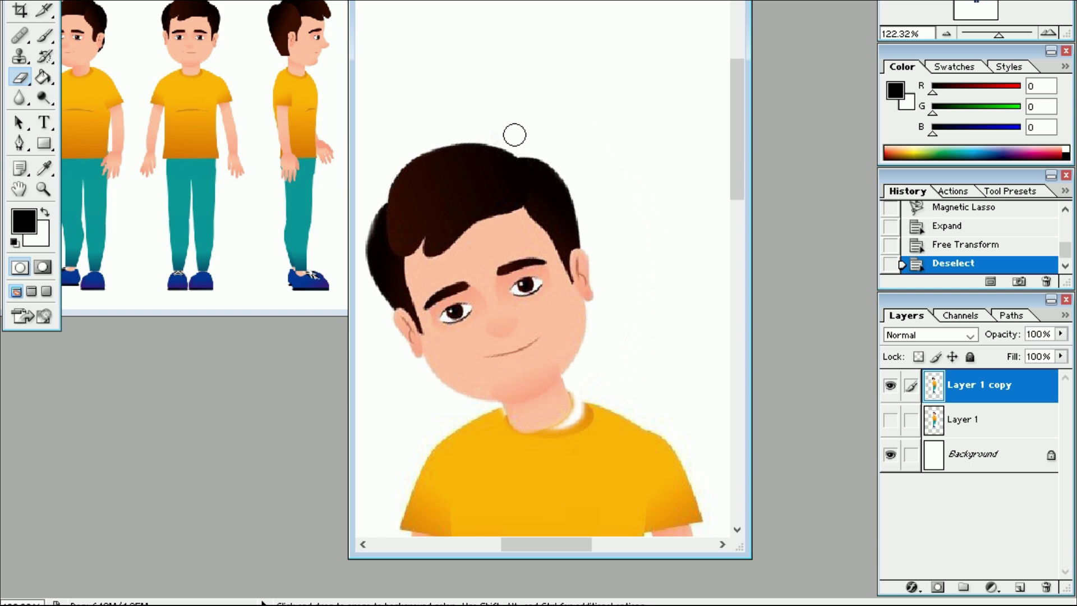
pyautogui.moveTo(515, 135); pyautogui.dragTo(665, 317)
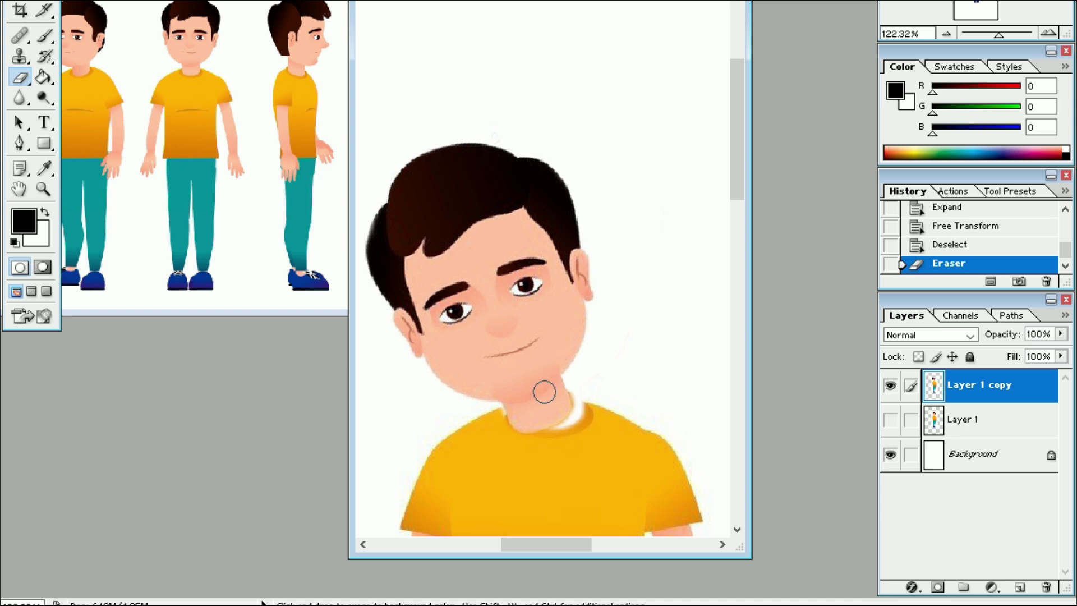
pyautogui.click(39, 193)
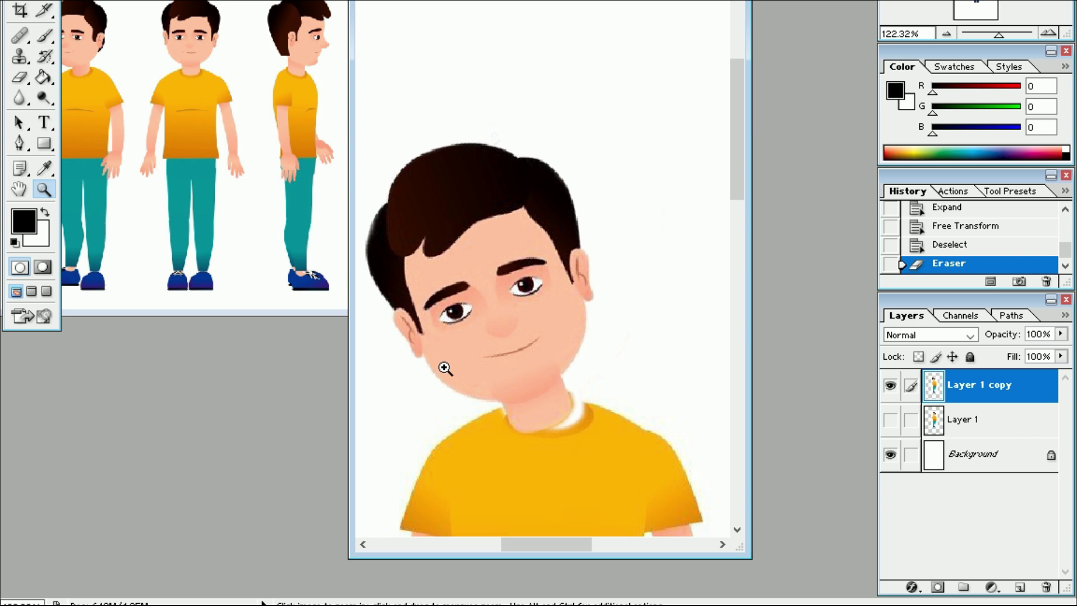
# Step: Clone skin over the neck seam down into the collar, then fit the whole boy on screen
pyautogui.moveTo(488, 365); pyautogui.dragTo(623, 464)
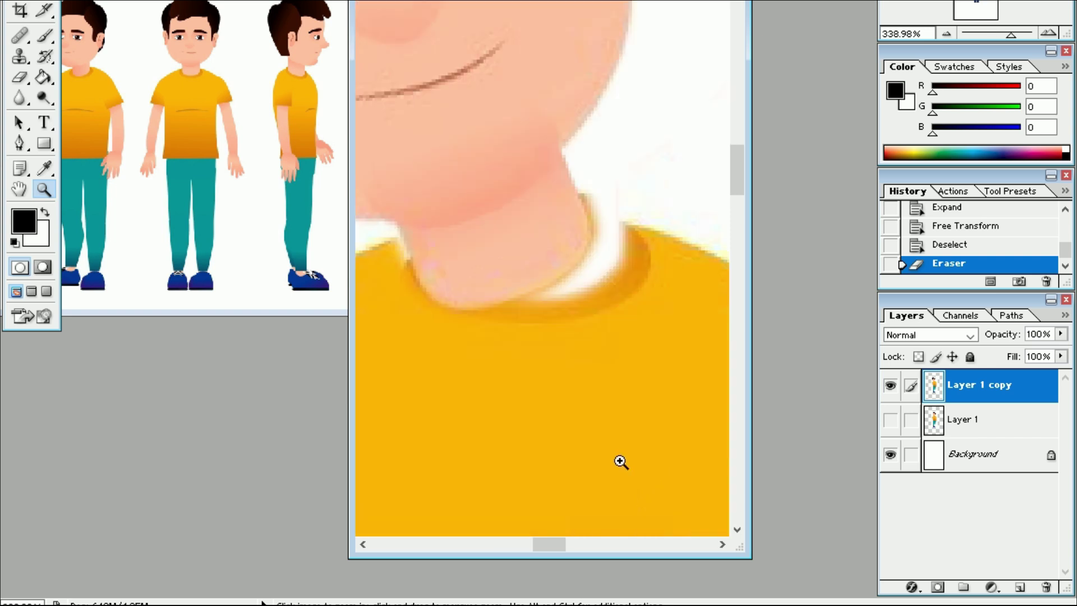
pyautogui.press('s')
pyautogui.press('[')
pyautogui.press('[')
pyautogui.press('[')
pyautogui.press('[')
pyautogui.press('[')
pyautogui.press('[')
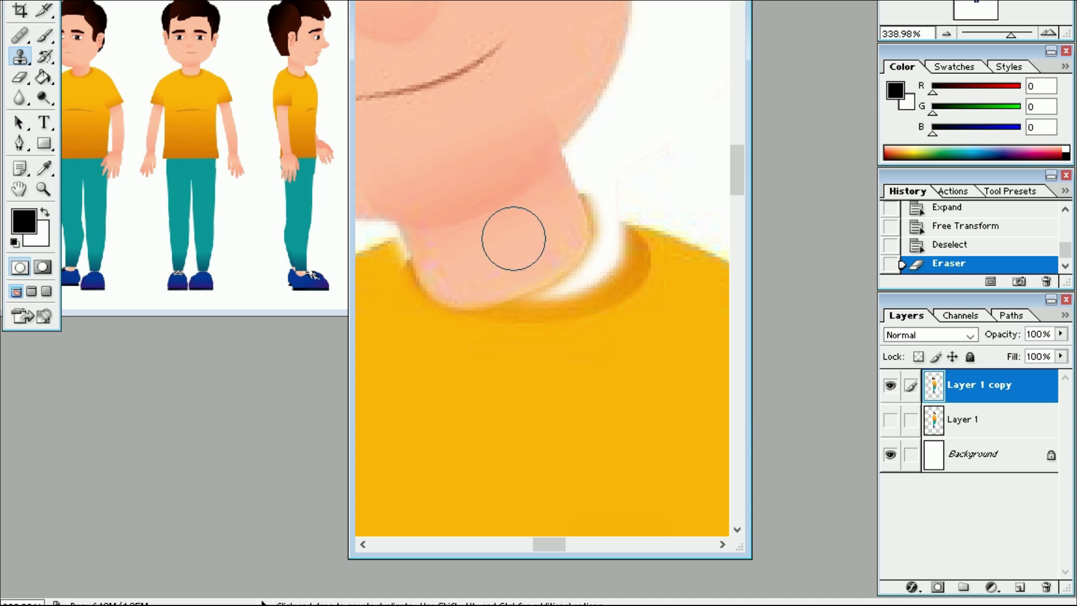
pyautogui.keyDown('alt'); pyautogui.click(514, 238); pyautogui.keyUp('alt')
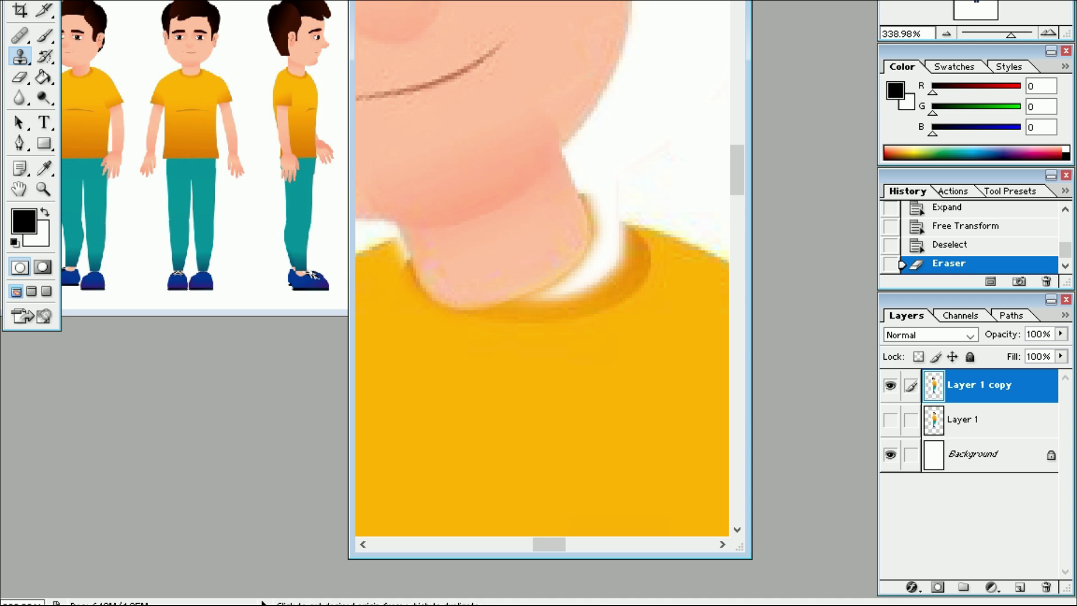
pyautogui.moveTo(539, 238)
pyautogui.mouseDown()
pyautogui.moveTo(577, 252)
pyautogui.moveTo(541, 278)
pyautogui.moveTo(582, 267)
pyautogui.moveTo(592, 233)
pyautogui.moveTo(601, 242)
pyautogui.moveTo(565, 267)
pyautogui.mouseUp()
pyautogui.click(577, 252)
pyautogui.moveTo(573, 236)
pyautogui.mouseDown()
pyautogui.moveTo(594, 248)
pyautogui.moveTo(547, 238)
pyautogui.moveTo(589, 249)
pyautogui.mouseUp()
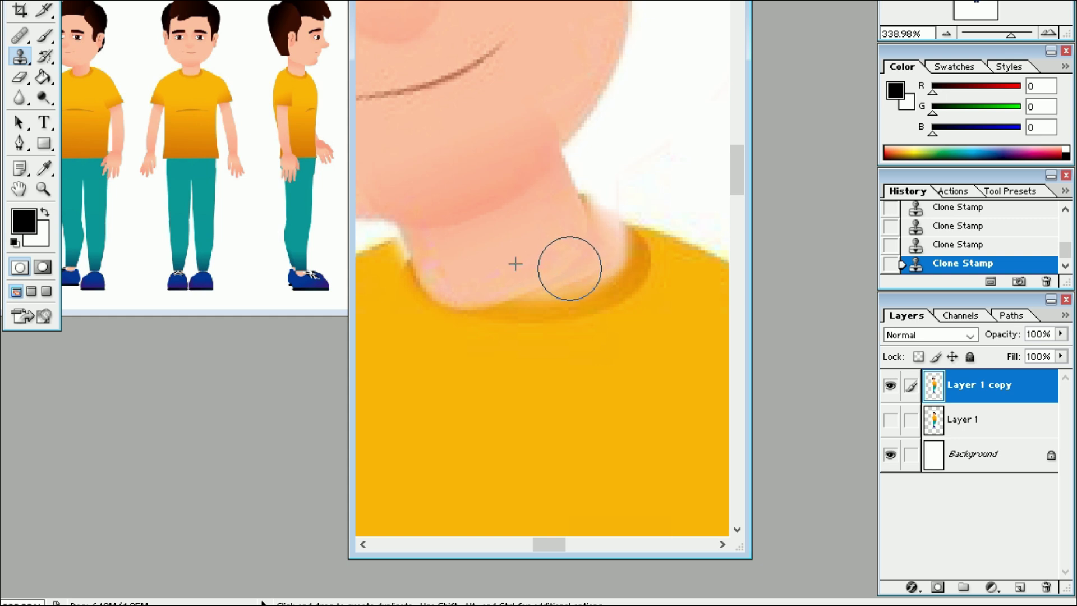
pyautogui.moveTo(589, 249)
pyautogui.mouseDown()
pyautogui.moveTo(552, 268)
pyautogui.moveTo(586, 249)
pyautogui.moveTo(512, 258)
pyautogui.mouseUp()
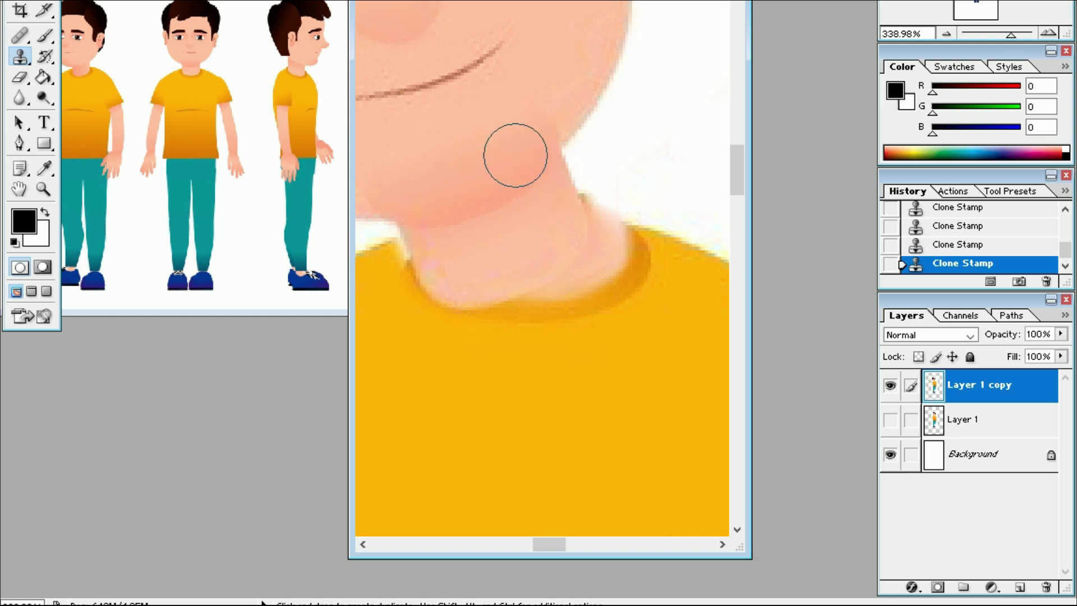
pyautogui.click(50, 189)
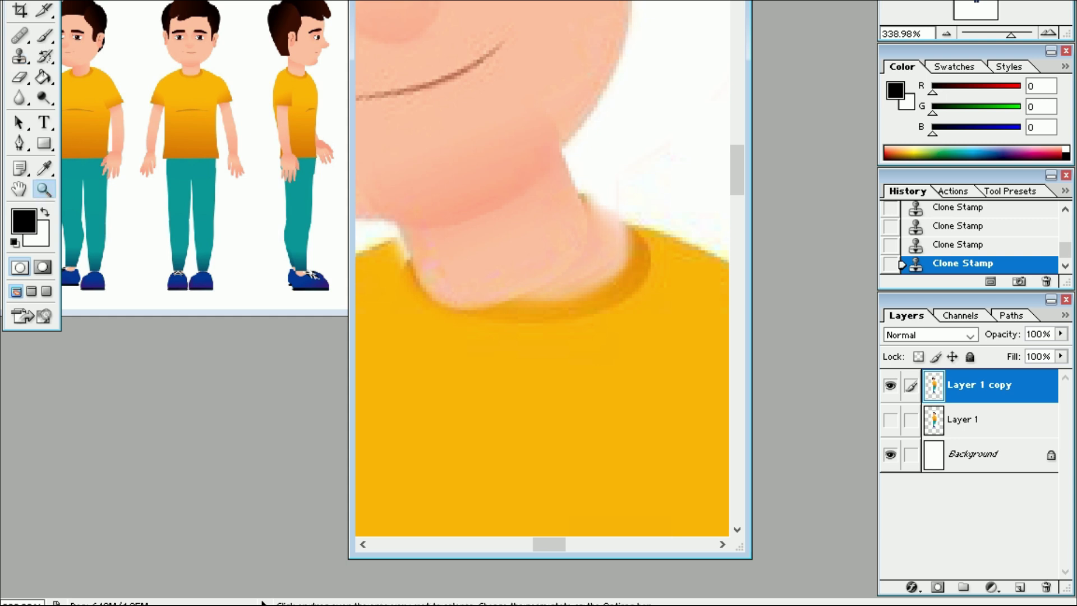
pyautogui.hotkey('ctrl', '0')
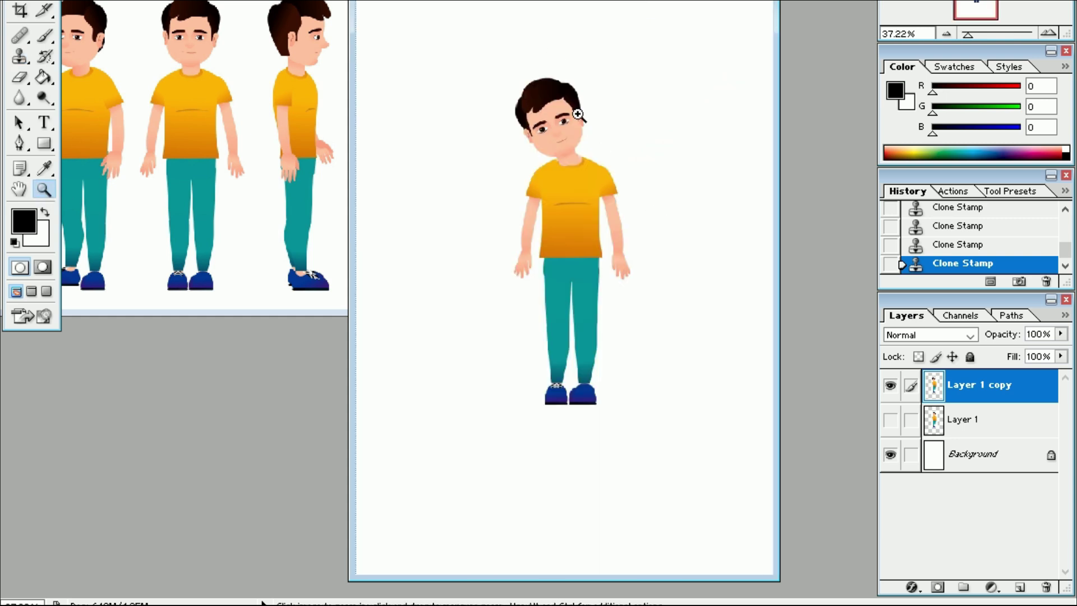
# Step: Toggle visibility of Layer 1 and Layer 1 copy to compare the upright and tilted poses
pyautogui.click(890, 386)
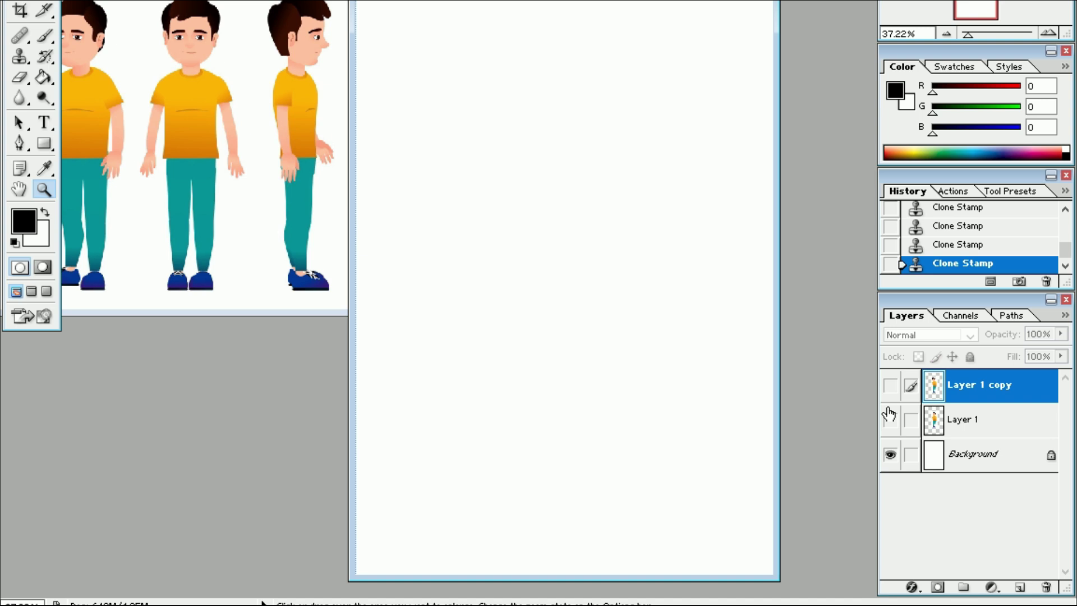
pyautogui.click(891, 419)
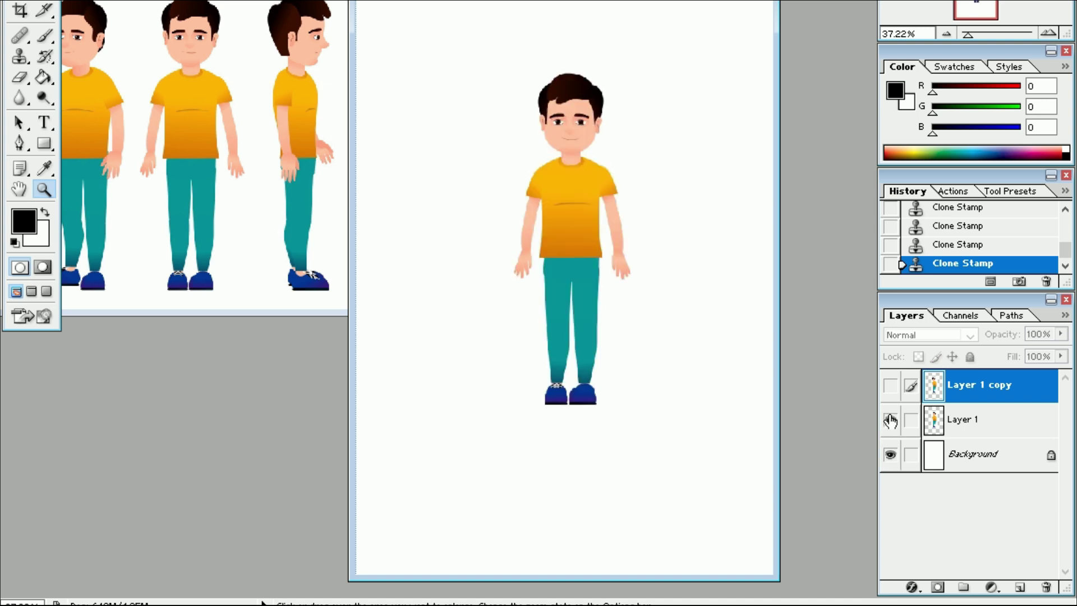
pyautogui.click(890, 386)
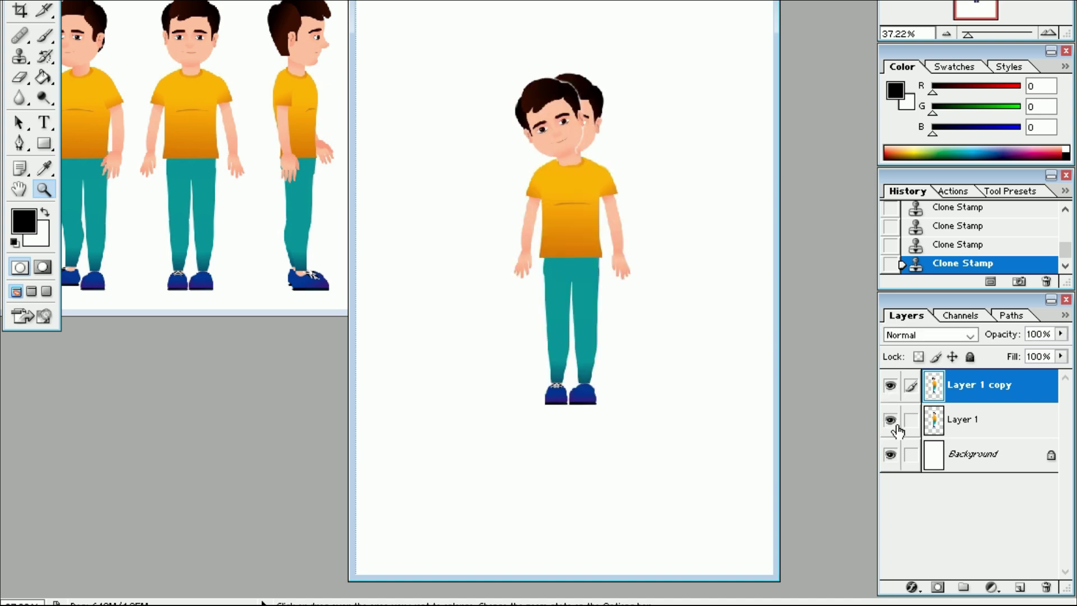
pyautogui.click(891, 420)
pyautogui.click(890, 419)
# Step: Settle on the upright Layer 1 showing and duplicate Layer 1 copy as Layer 1 copy 2
pyautogui.click(891, 386)
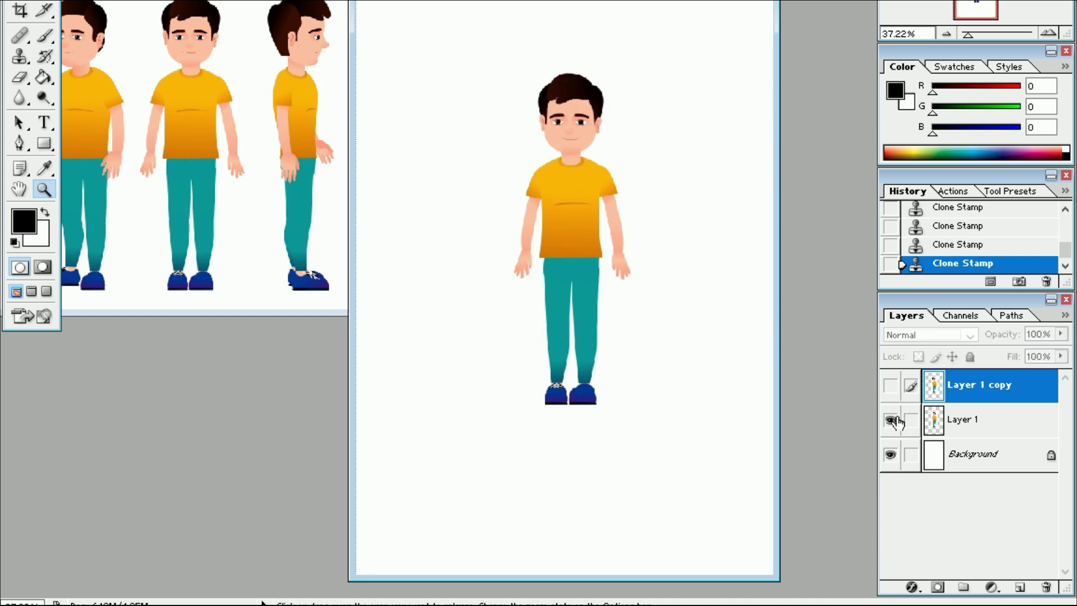
pyautogui.click(892, 421)
pyautogui.click(891, 420)
pyautogui.click(890, 385)
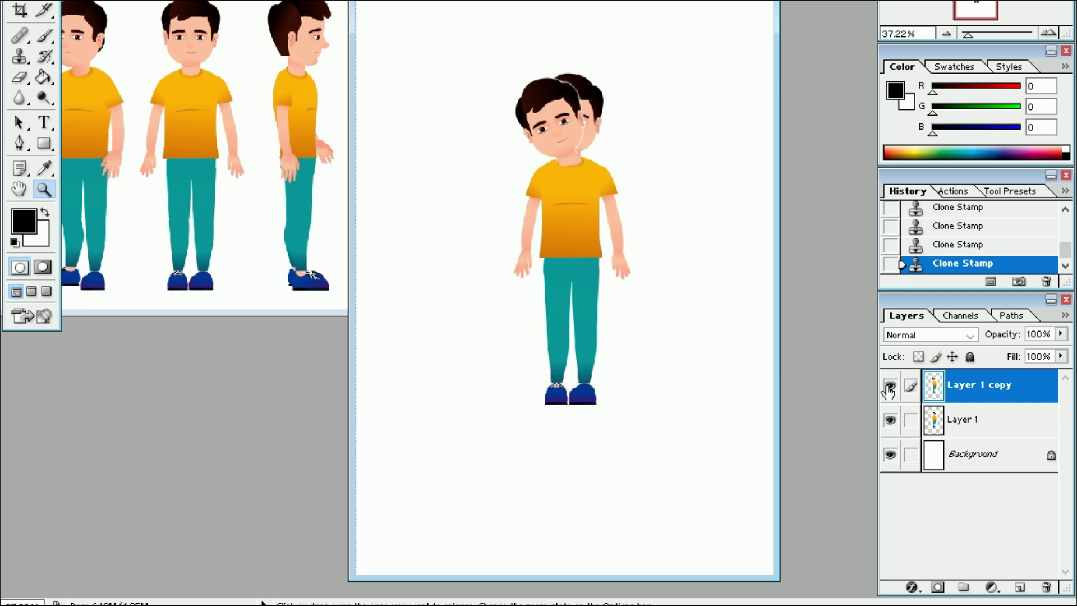
pyautogui.click(890, 420)
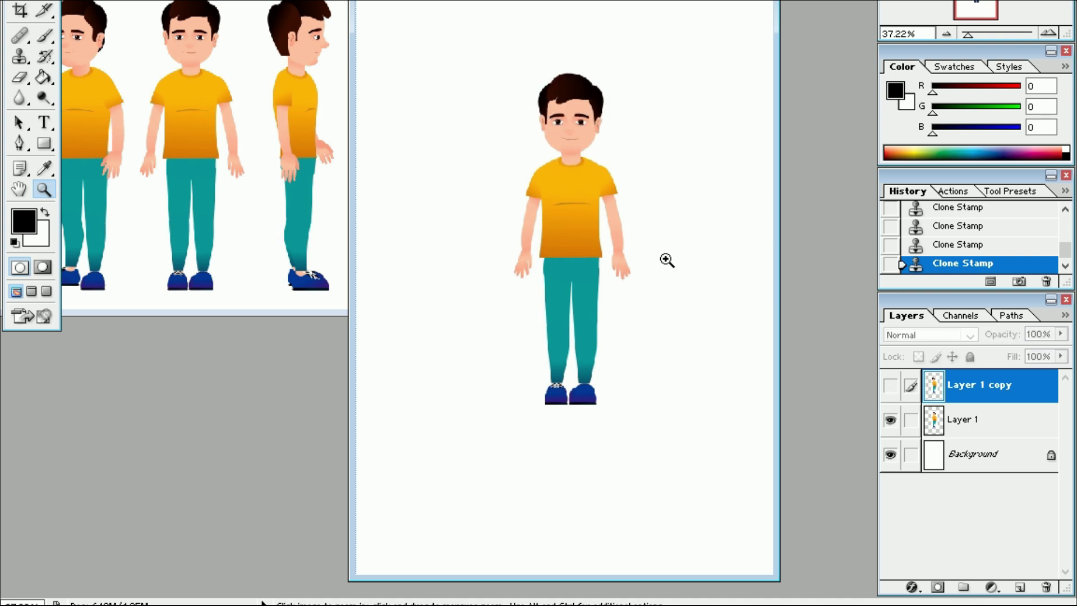
pyautogui.moveTo(964, 393); pyautogui.dragTo(1021, 586)
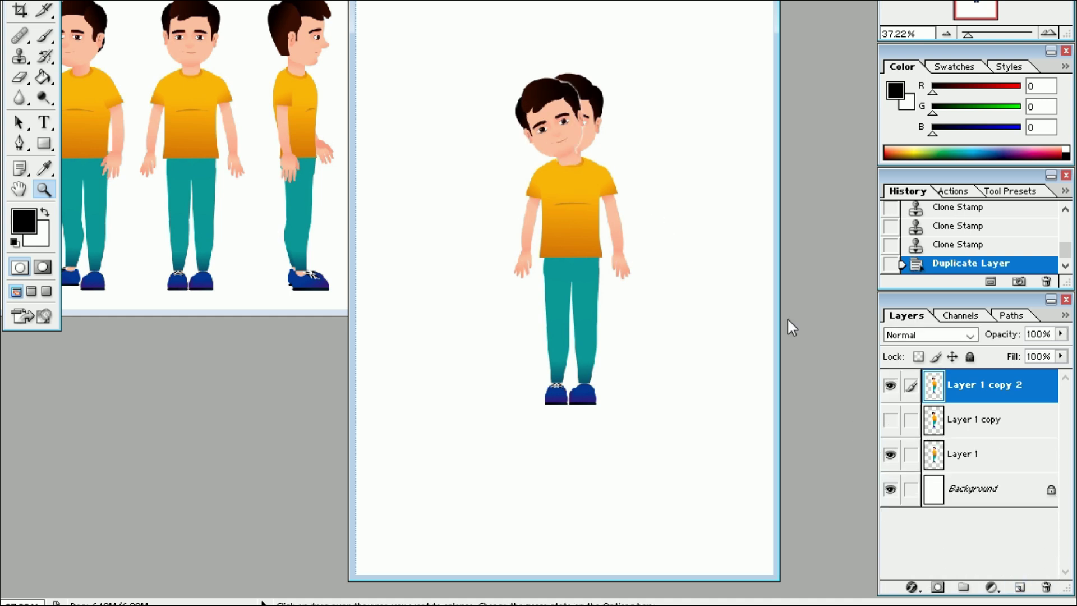
# Step: Hide Layer 1 so Layer 1 copy 2 shows alone over the white Background
pyautogui.click(891, 455)
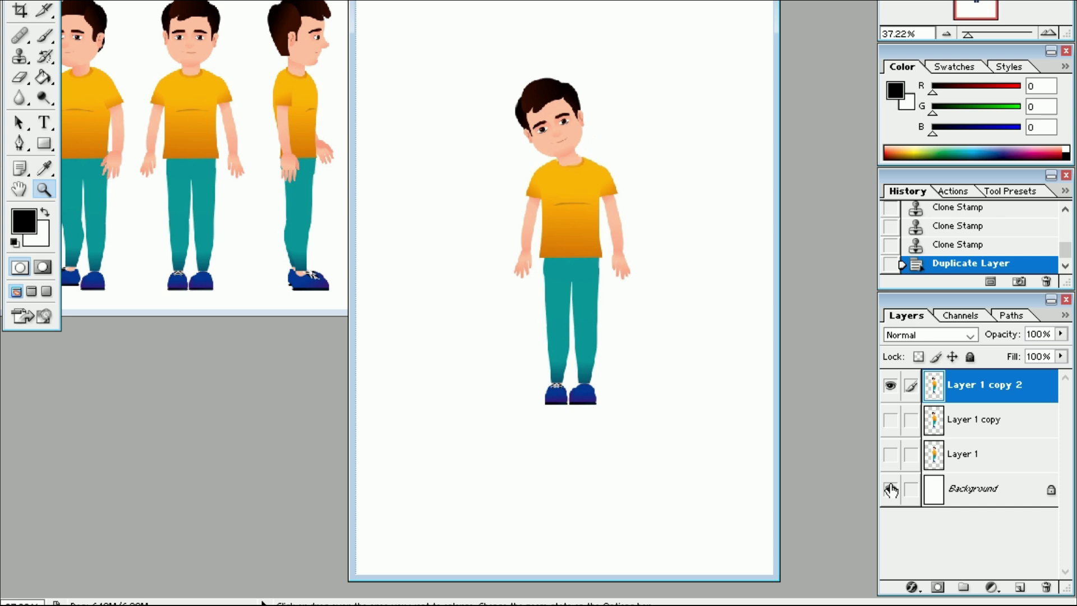
pyautogui.click(891, 488)
pyautogui.click(890, 489)
# Step: Start a Free Transform on Layer 1 copy 2 and exit it without changes
pyautogui.hotkey('ctrl', 't')
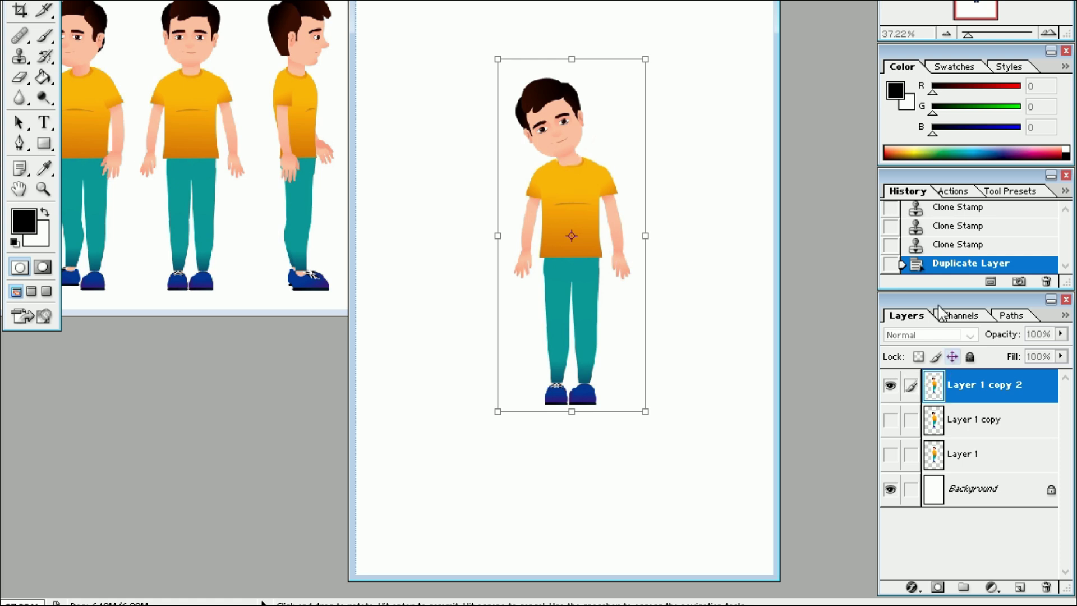
pyautogui.rightClick(565, 201)
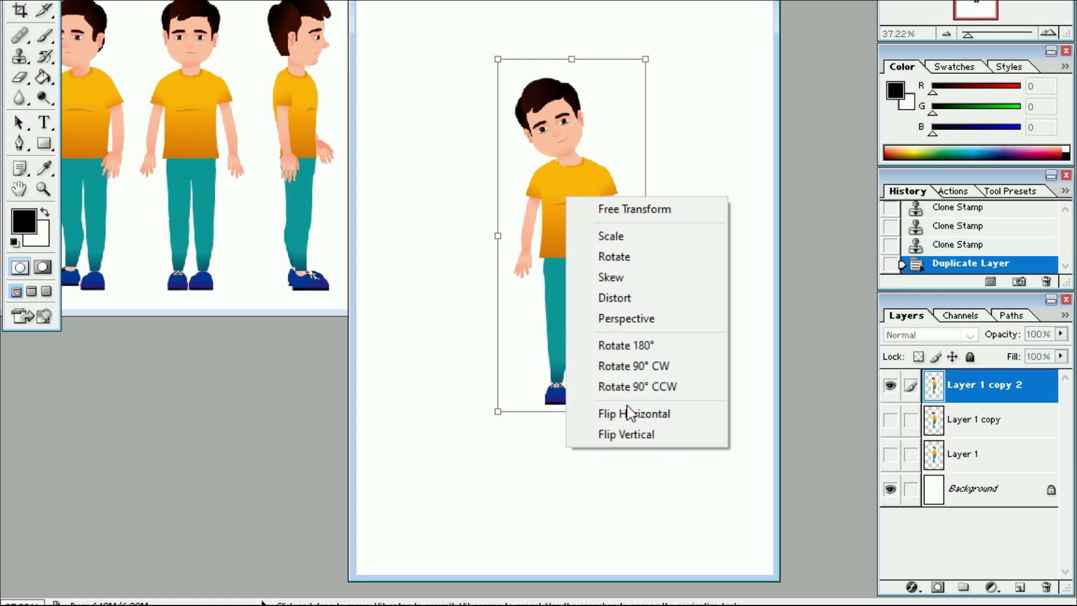
pyautogui.click(649, 415)
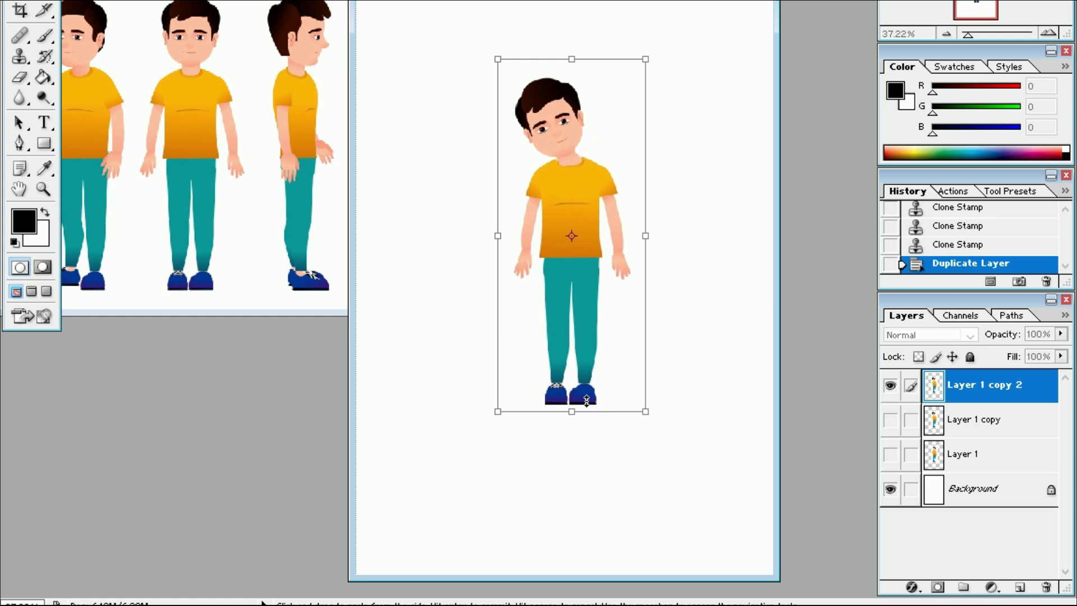
pyautogui.press('Return')
pyautogui.press('z')
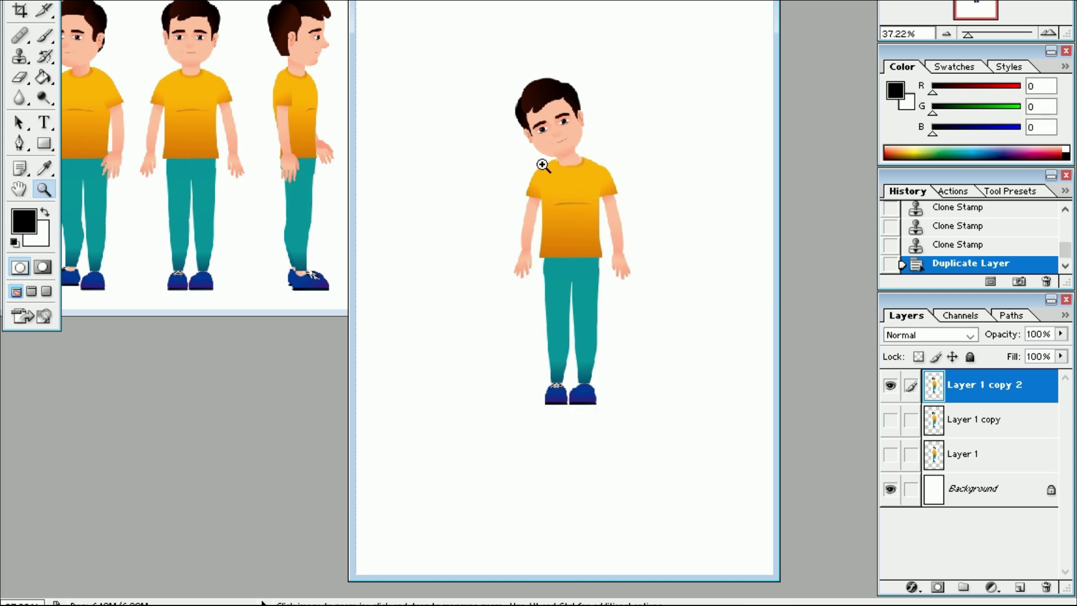
# Step: Zoom in and outline the boy's head on Layer 1 copy 2 with the Polygonal Lasso
pyautogui.moveTo(464, 33); pyautogui.dragTo(662, 238)
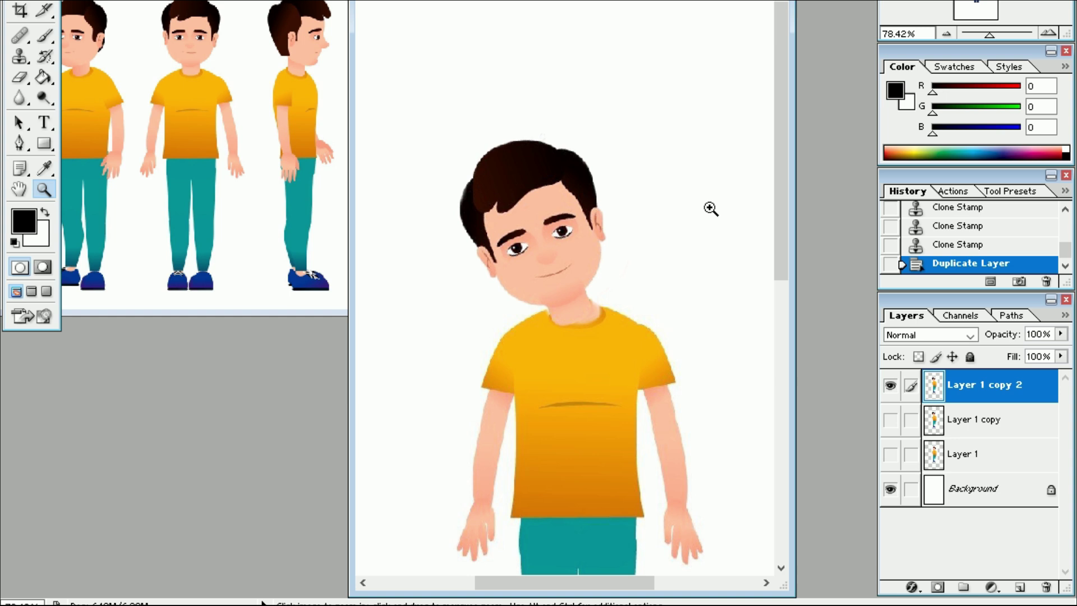
pyautogui.press('l')
pyautogui.click(496, 133)
pyautogui.click(419, 215)
pyautogui.click(438, 291)
pyautogui.click(521, 311)
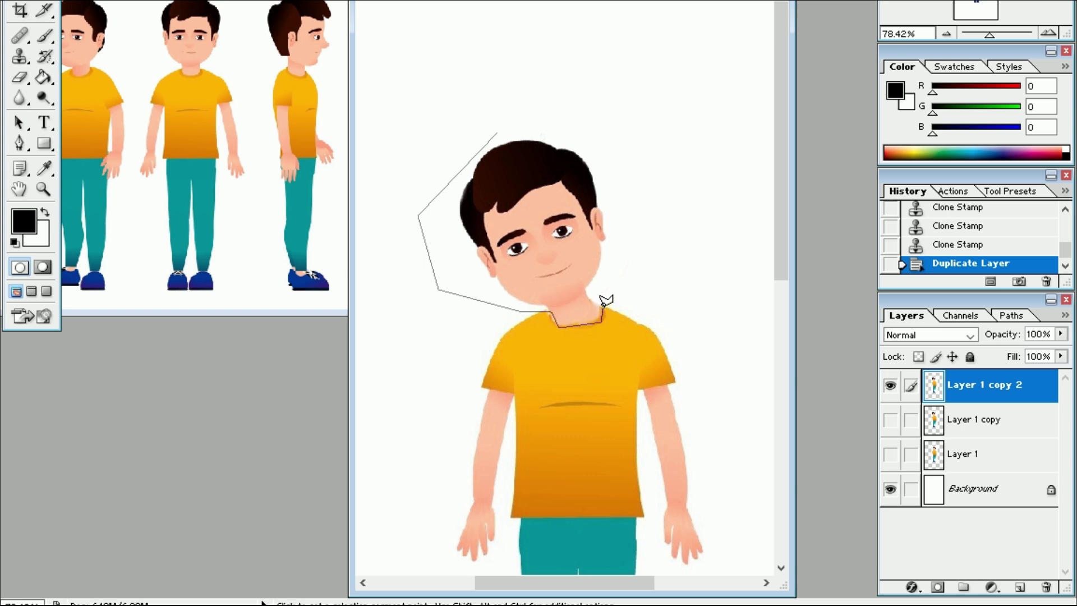
pyautogui.click(597, 289)
pyautogui.click(609, 255)
pyautogui.click(612, 182)
pyautogui.click(586, 113)
pyautogui.click(497, 134)
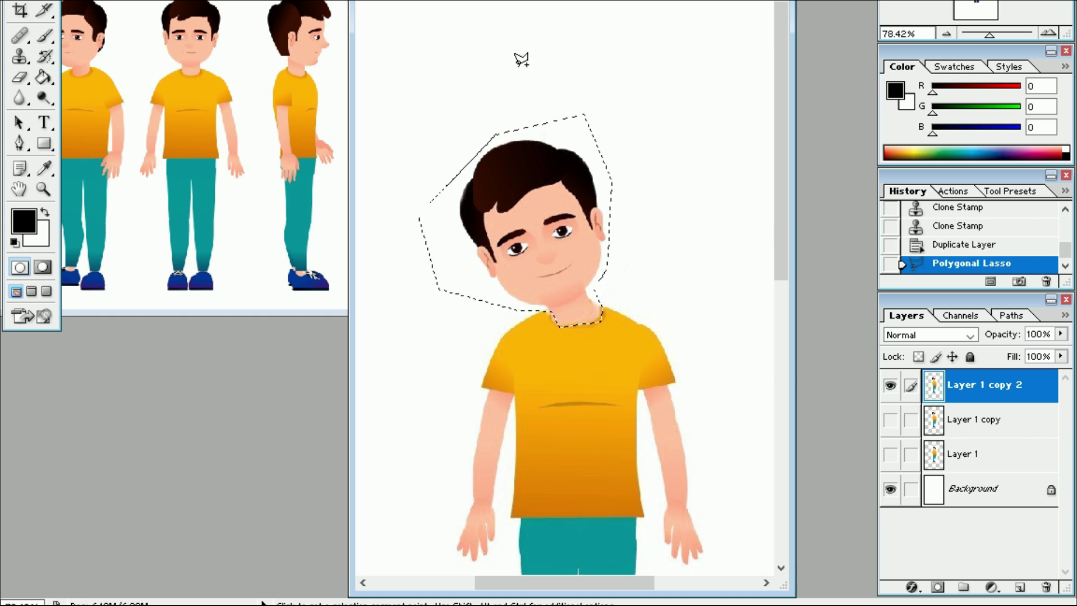
# Step: Flip the selected head horizontally around a neck pivot, commit, deselect, and hide Layer 1 copy 2
pyautogui.hotkey('ctrl', 't')
pyautogui.moveTo(511, 229)
pyautogui.mouseDown()
pyautogui.moveTo(599, 330)
pyautogui.moveTo(612, 330)
pyautogui.mouseUp()
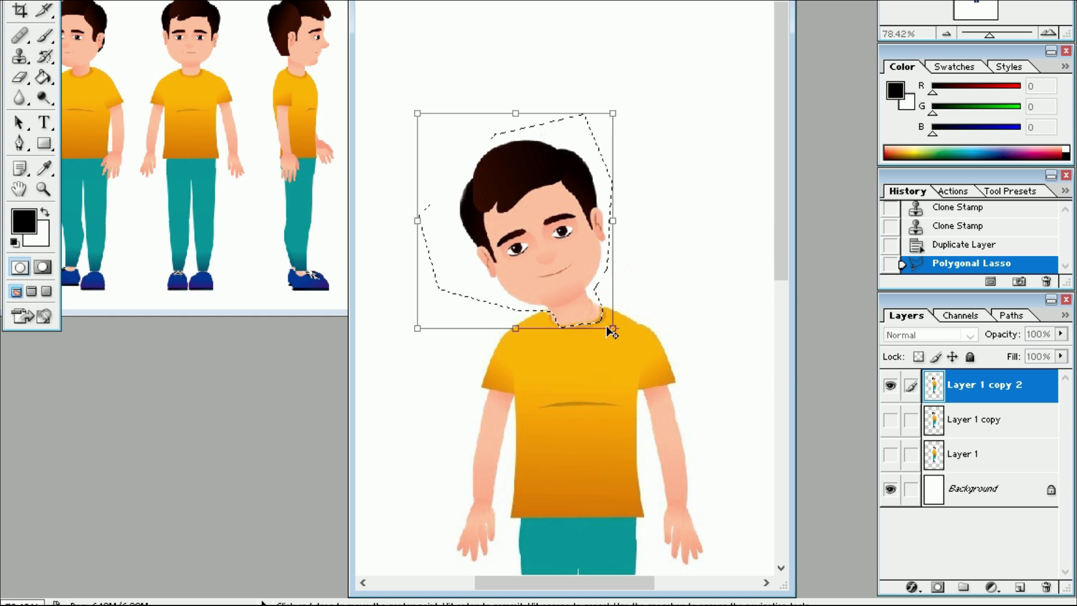
pyautogui.rightClick(520, 209)
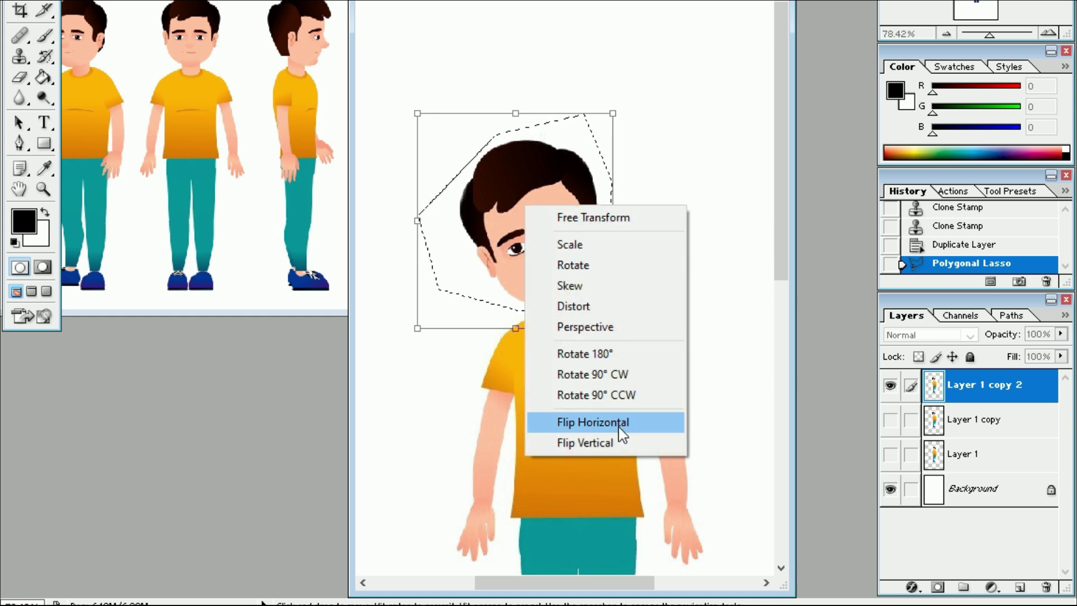
pyautogui.click(617, 426)
pyautogui.moveTo(678, 278)
pyautogui.mouseDown()
pyautogui.moveTo(653, 264)
pyautogui.moveTo(609, 276)
pyautogui.mouseUp()
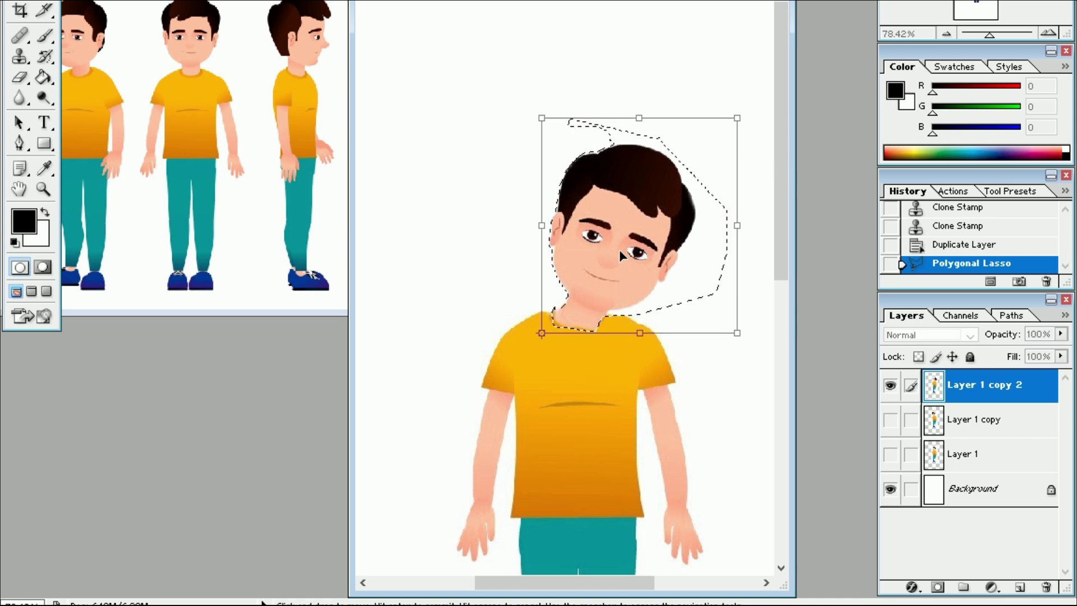
pyautogui.press('Return')
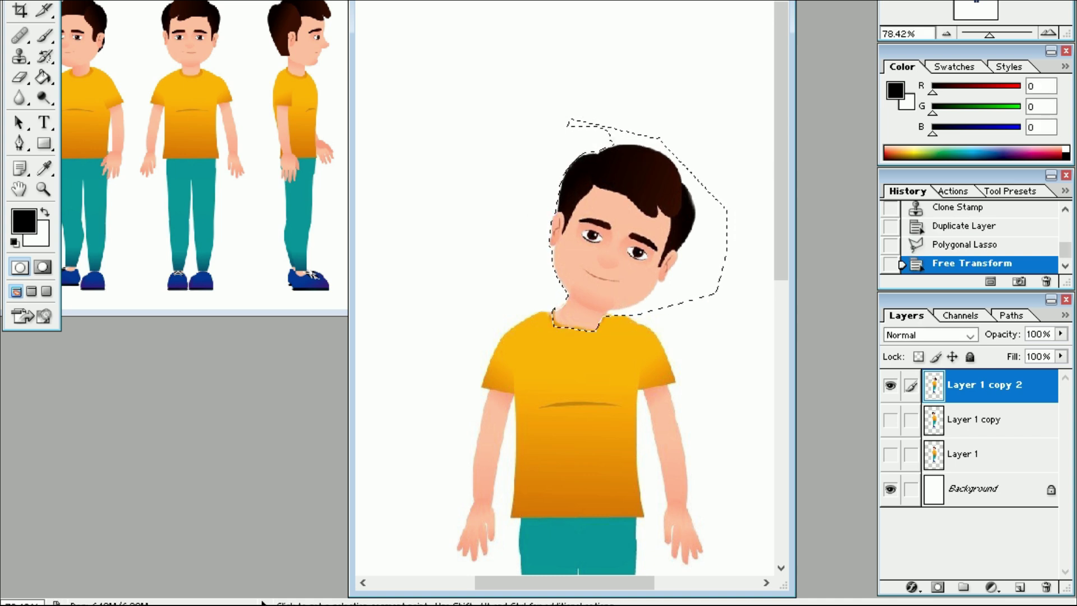
pyautogui.hotkey('ctrl', 'd')
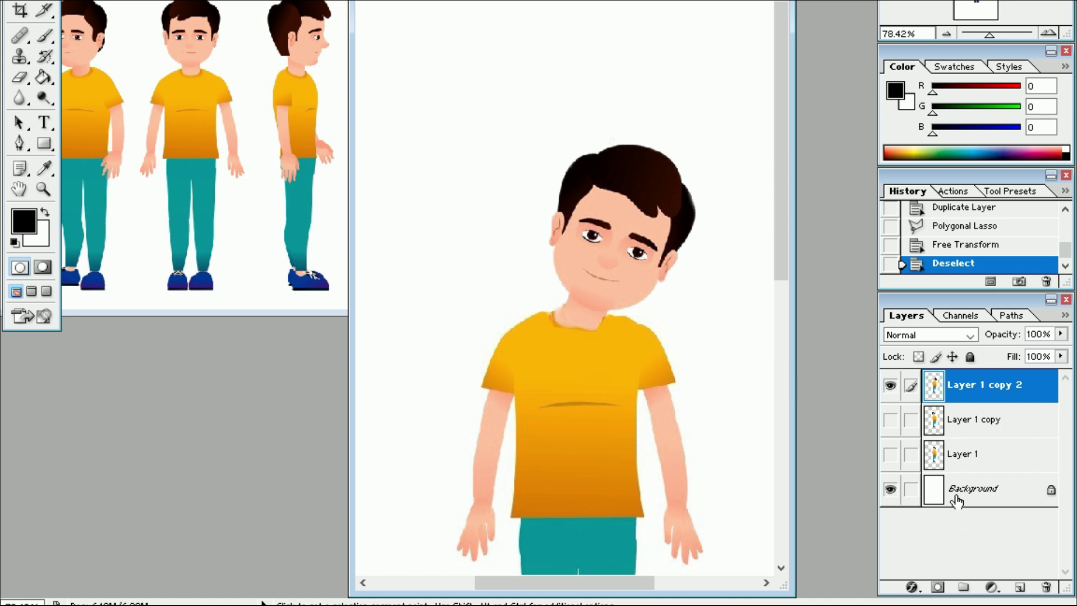
pyautogui.click(890, 384)
# Step: Cycle visibility through Layer 1, Layer 1 copy and Layer 1 copy 2 to compare poses
pyautogui.click(890, 455)
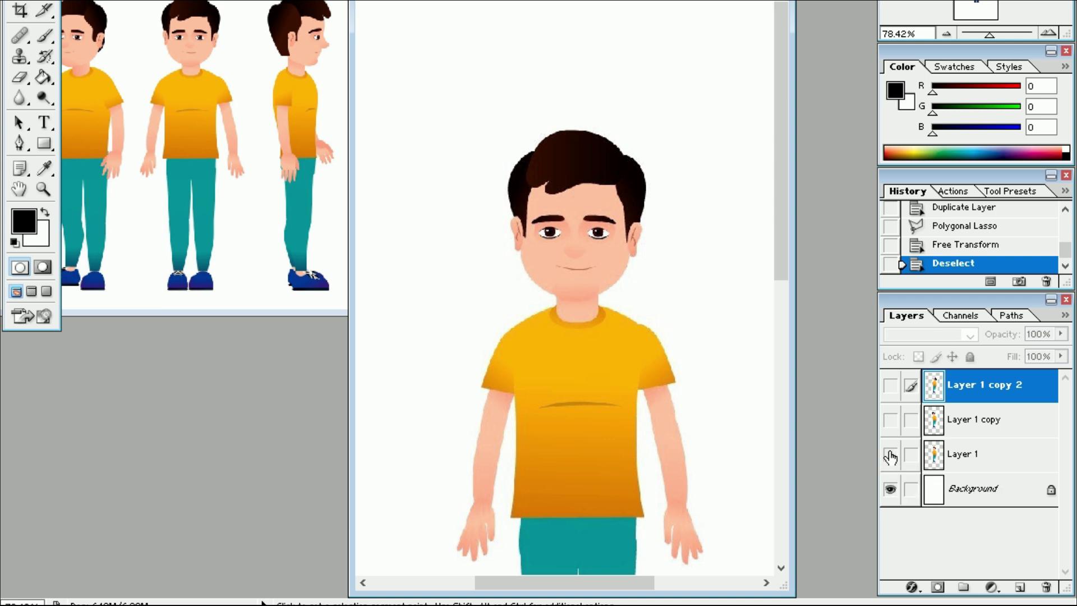
pyautogui.click(890, 453)
pyautogui.click(890, 421)
pyautogui.click(890, 422)
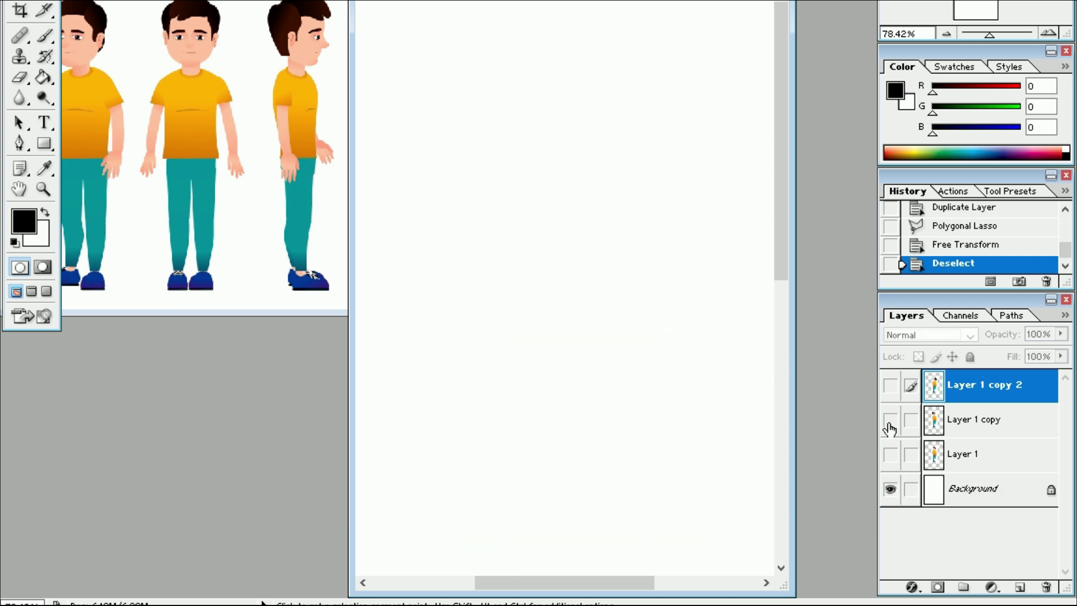
pyautogui.click(890, 387)
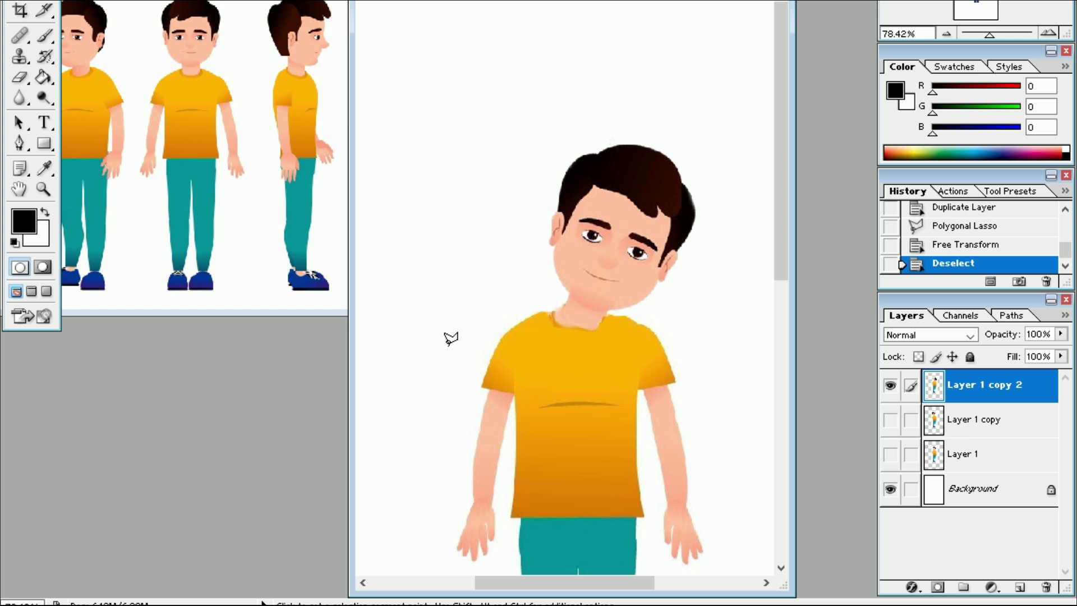
pyautogui.click(890, 385)
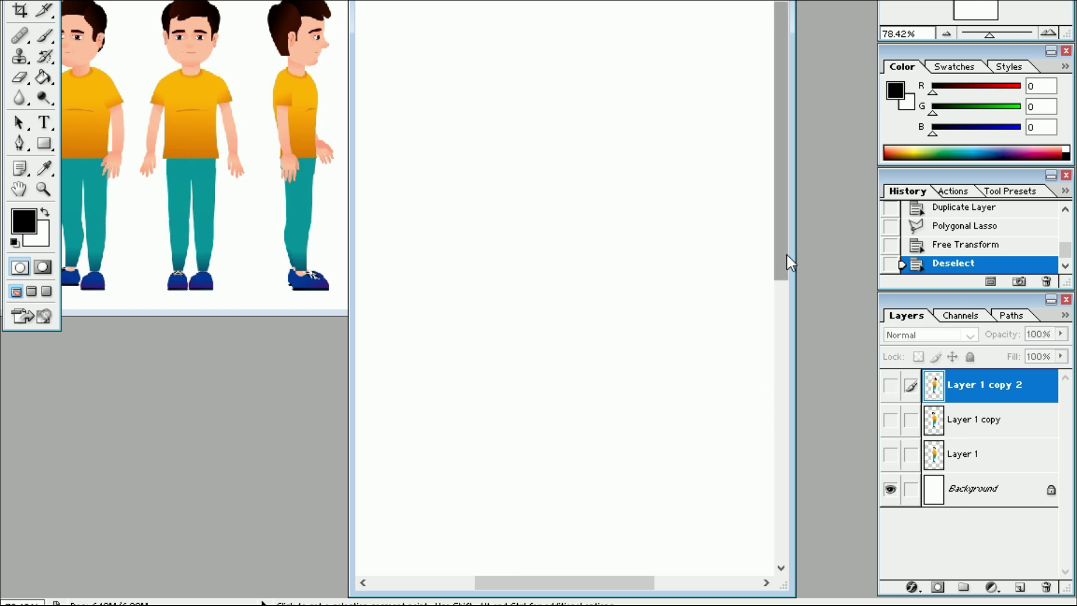
# Step: Recheck upright against tilted, leaving only the tilted Layer 1 copy visible
pyautogui.click(891, 420)
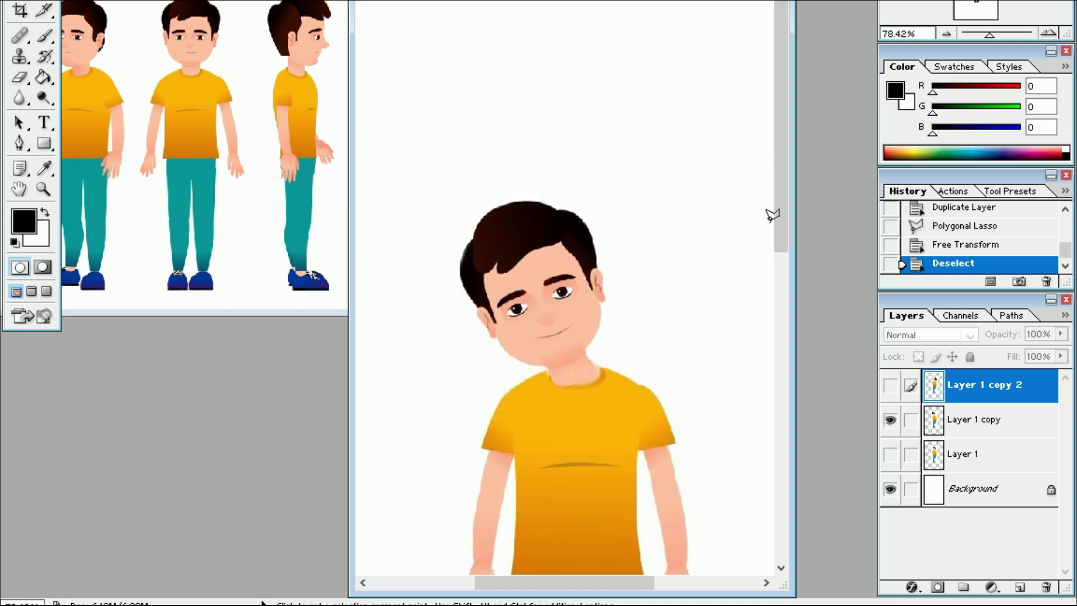
pyautogui.moveTo(784, 226); pyautogui.dragTo(794, 289)
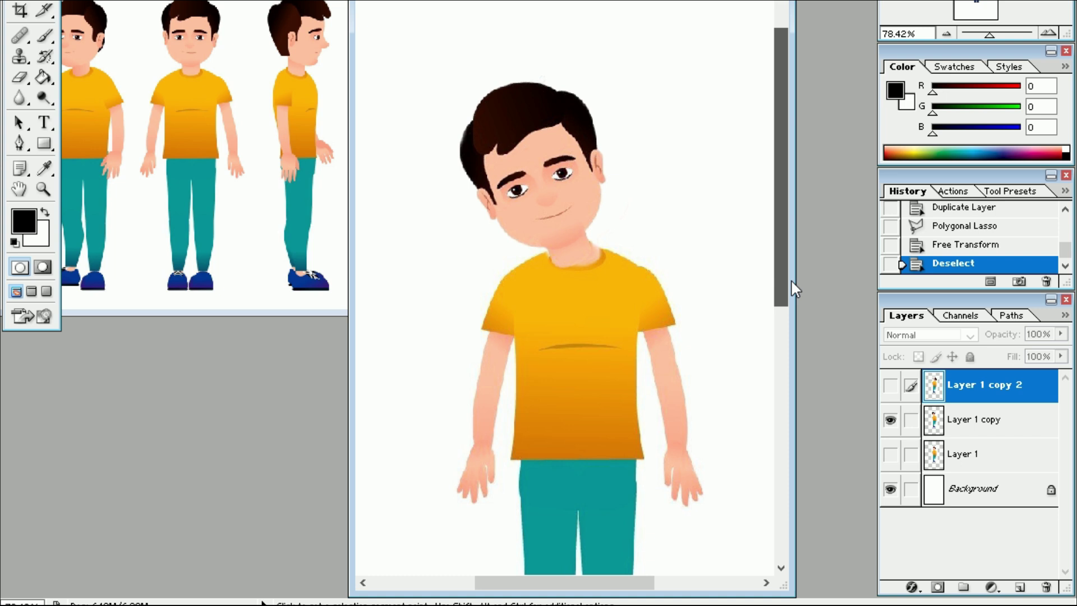
pyautogui.click(891, 420)
pyautogui.click(891, 454)
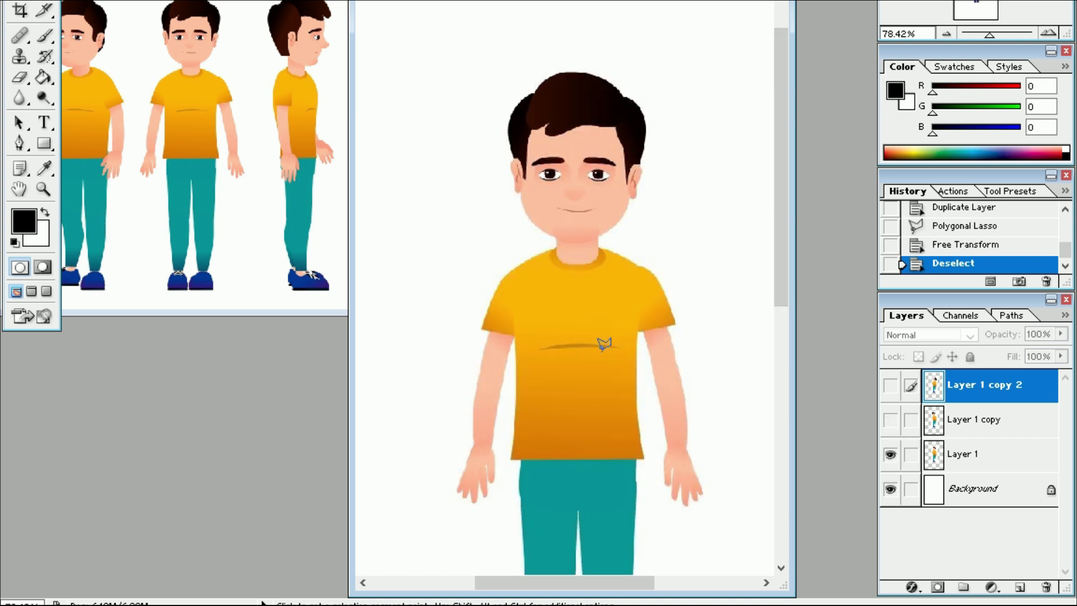
pyautogui.click(891, 455)
pyautogui.click(891, 420)
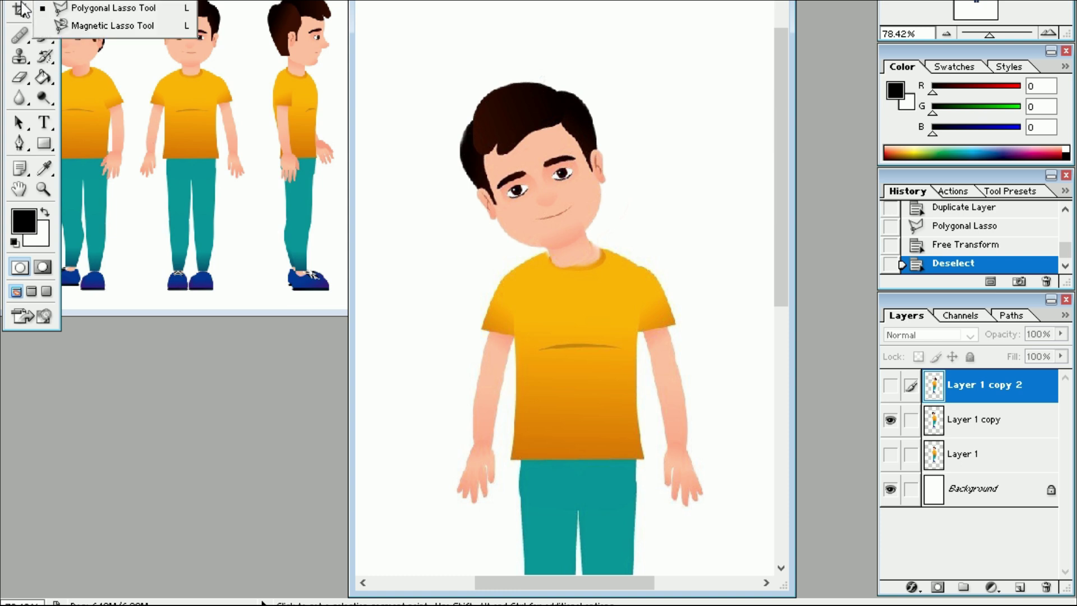
# Step: Select the boy's left-side arm from sleeve to wrist with the Magnetic Lasso
pyautogui.moveTo(19, 7); pyautogui.dragTo(107, 24)
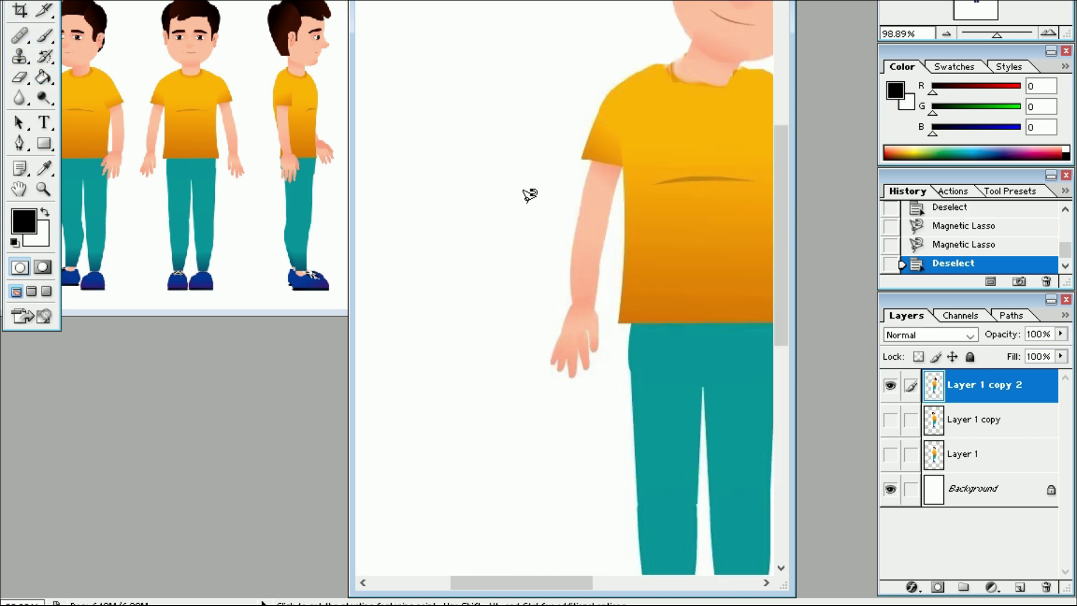
pyautogui.click(621, 168)
pyautogui.press('BackSpace')
pyautogui.click(593, 297)
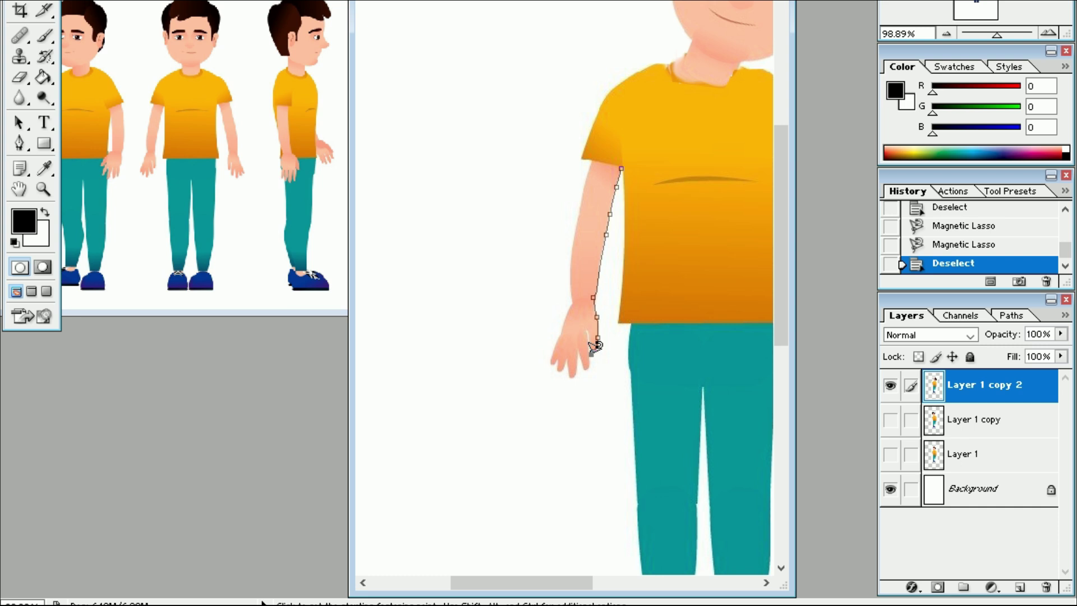
pyautogui.doubleClick(594, 348)
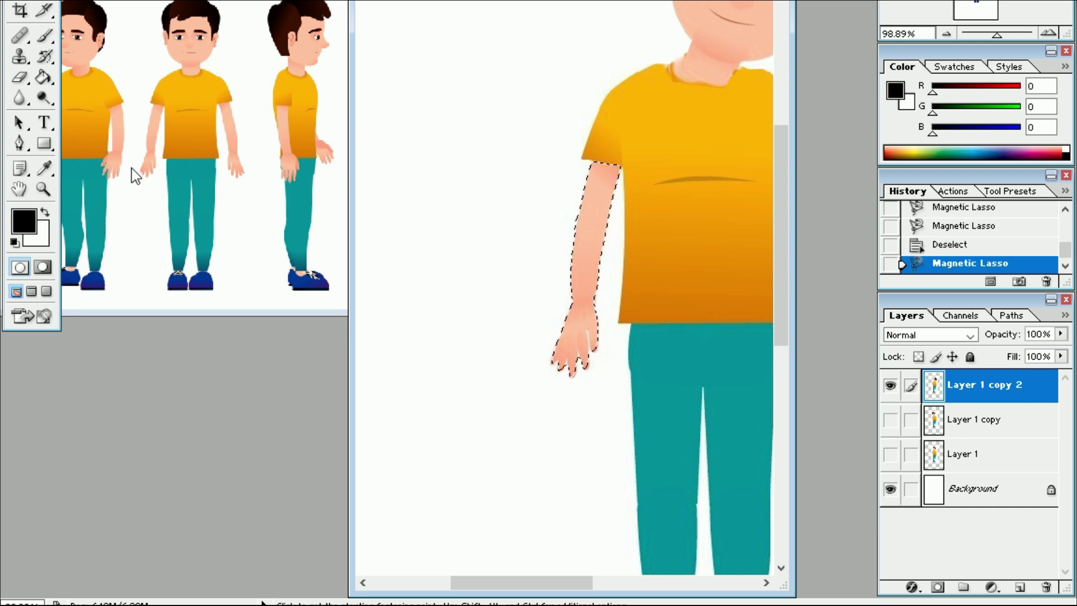
# Step: Rotate the selected arm inward around a shoulder pivot and commit the transform
pyautogui.hotkey('ctrl', 't')
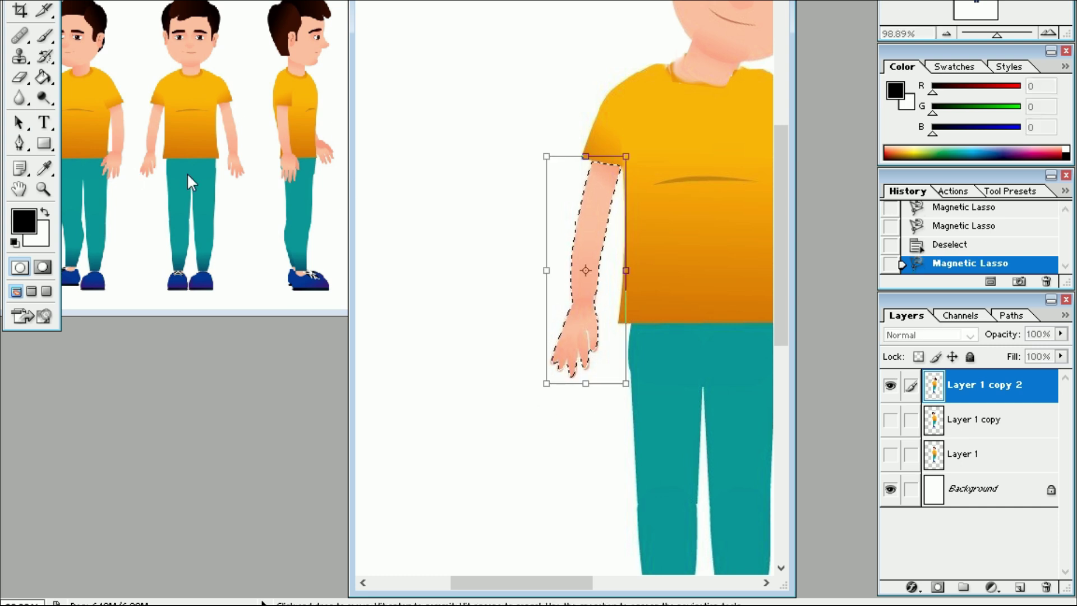
pyautogui.moveTo(583, 268); pyautogui.dragTo(607, 162)
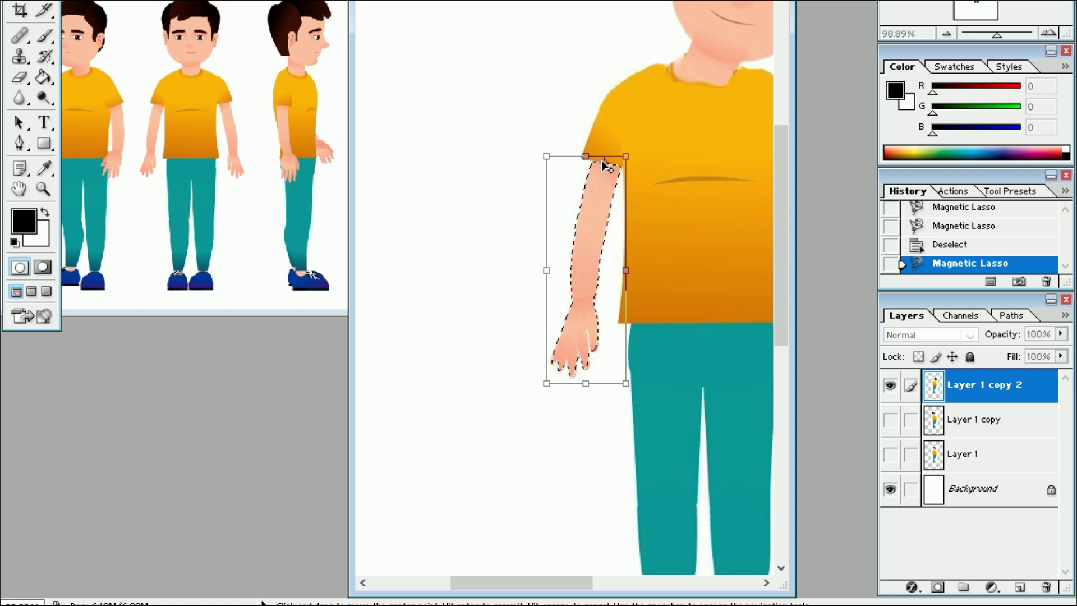
pyautogui.moveTo(558, 433); pyautogui.dragTo(680, 426)
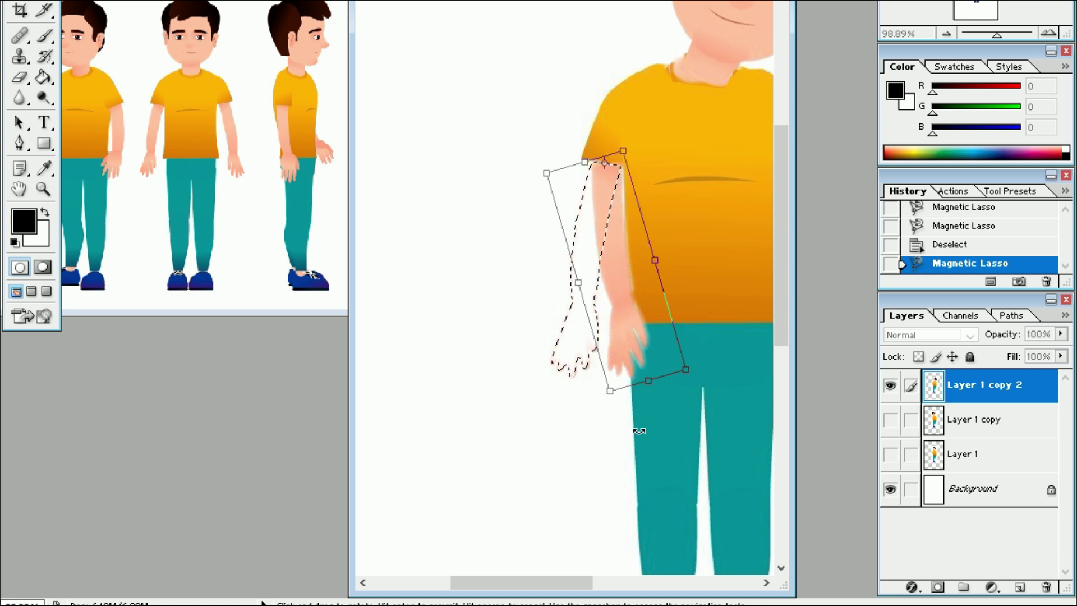
pyautogui.press('Return')
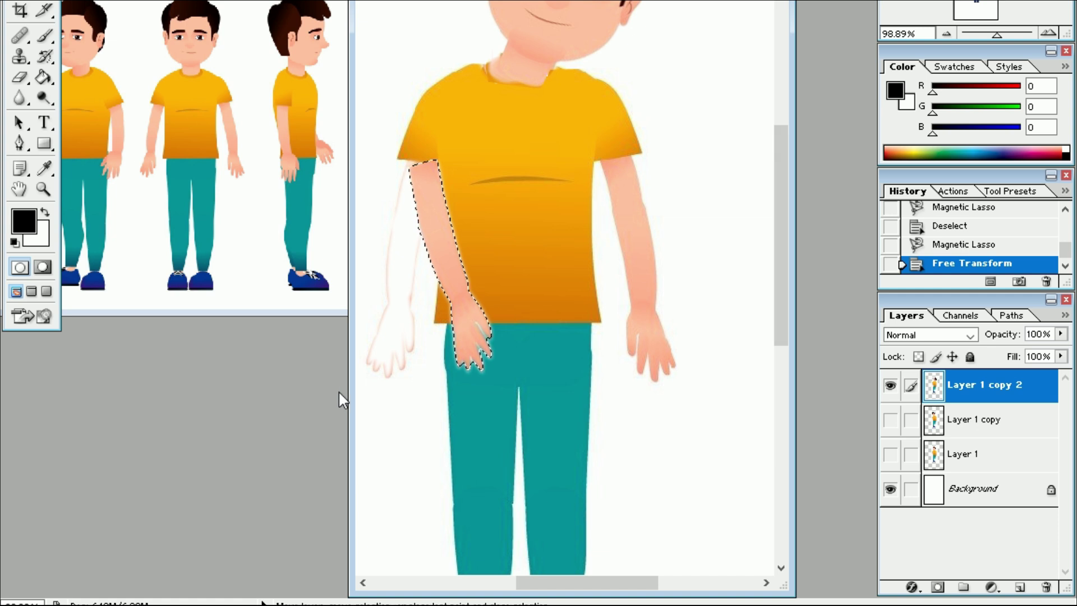
# Step: Deselect and erase the ghost outline, shoulder edge and fingers left beside the moved arm
pyautogui.hotkey('ctrl', 'd')
pyautogui.press('l')
pyautogui.moveTo(574, 583); pyautogui.dragTo(529, 584)
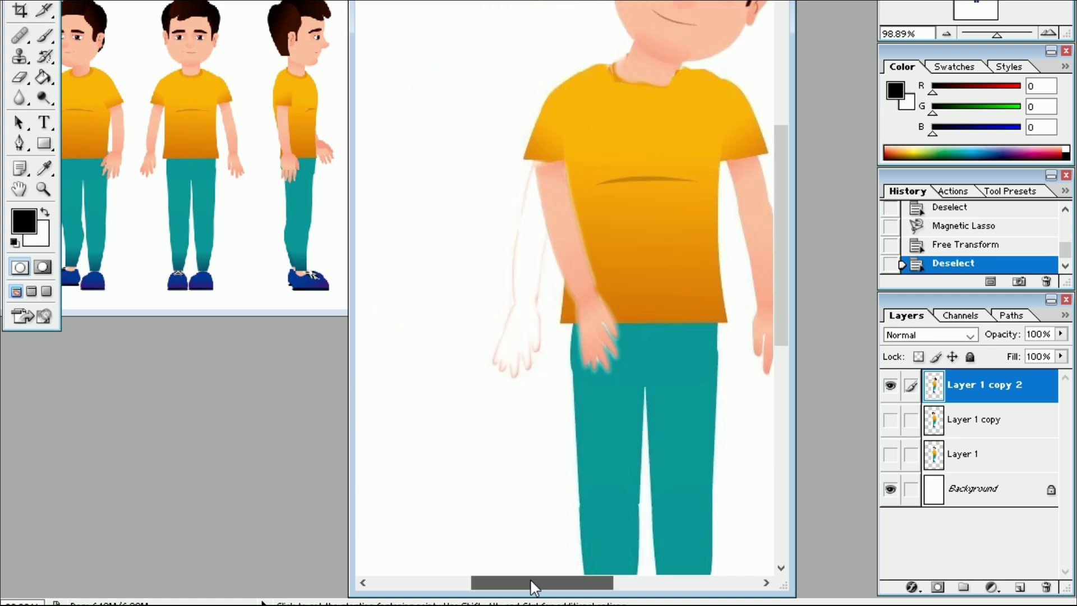
pyautogui.click(19, 78)
pyautogui.moveTo(481, 366)
pyautogui.mouseDown()
pyautogui.moveTo(503, 344)
pyautogui.moveTo(524, 194)
pyautogui.mouseUp()
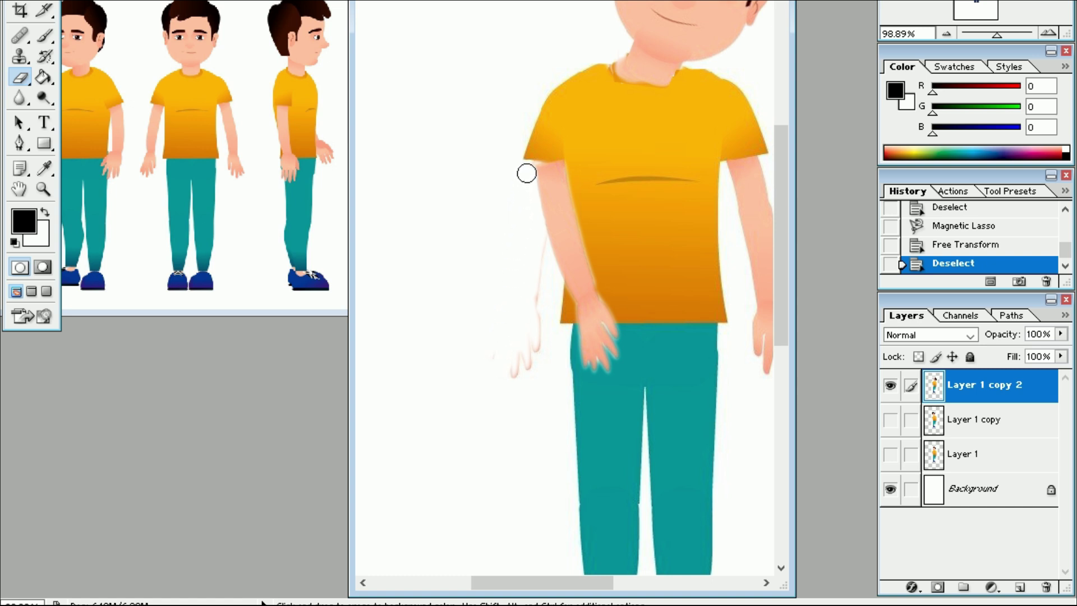
pyautogui.moveTo(526, 173); pyautogui.dragTo(525, 185)
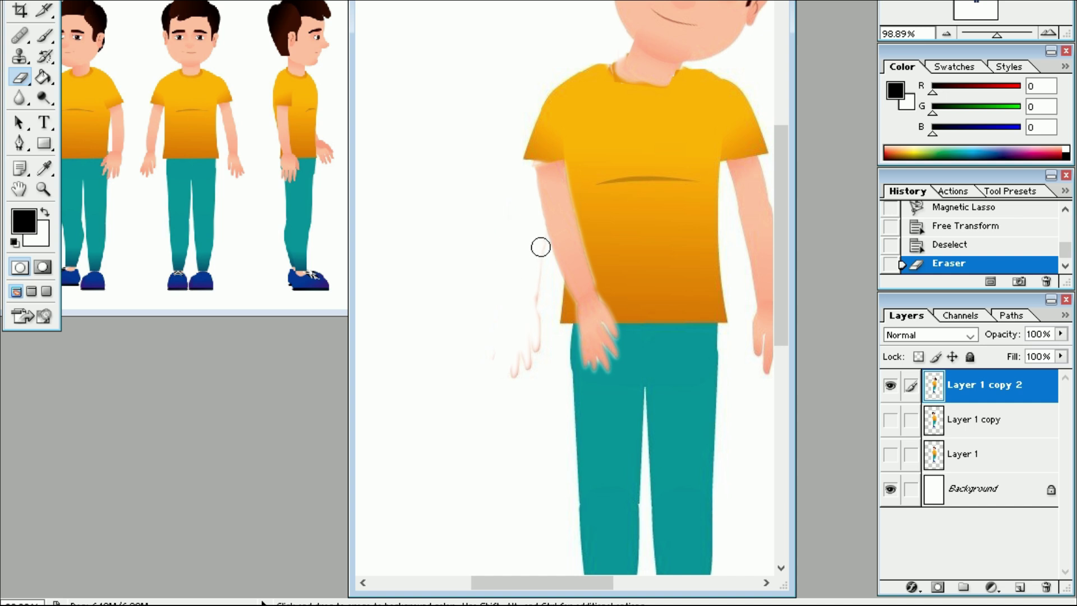
pyautogui.moveTo(528, 283)
pyautogui.mouseDown()
pyautogui.moveTo(513, 375)
pyautogui.moveTo(537, 319)
pyautogui.mouseUp()
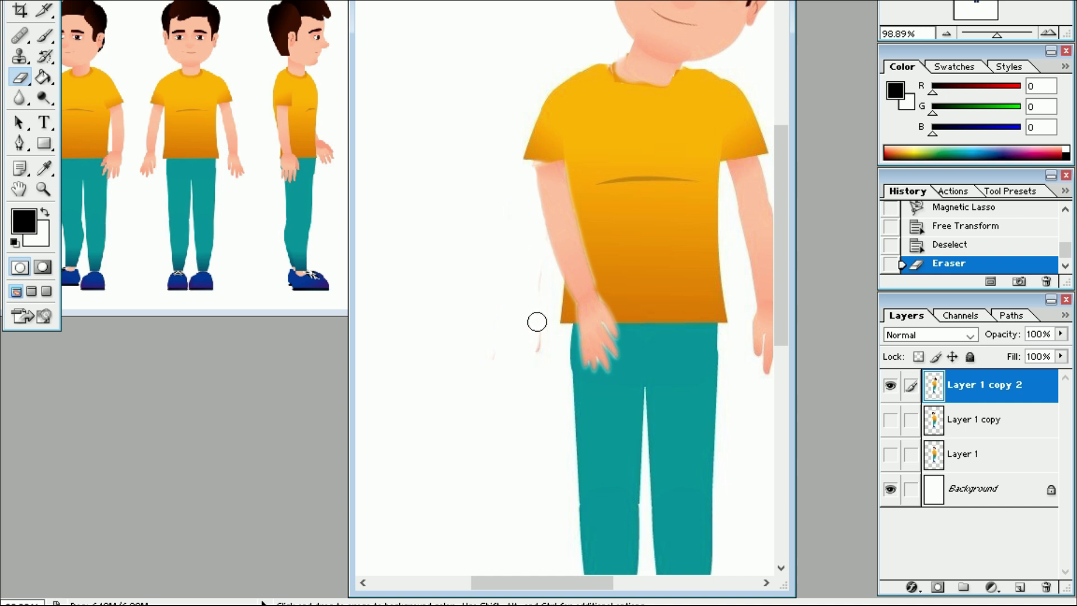
# Step: Zoom in closely on the moved hand and pants
pyautogui.click(43, 189)
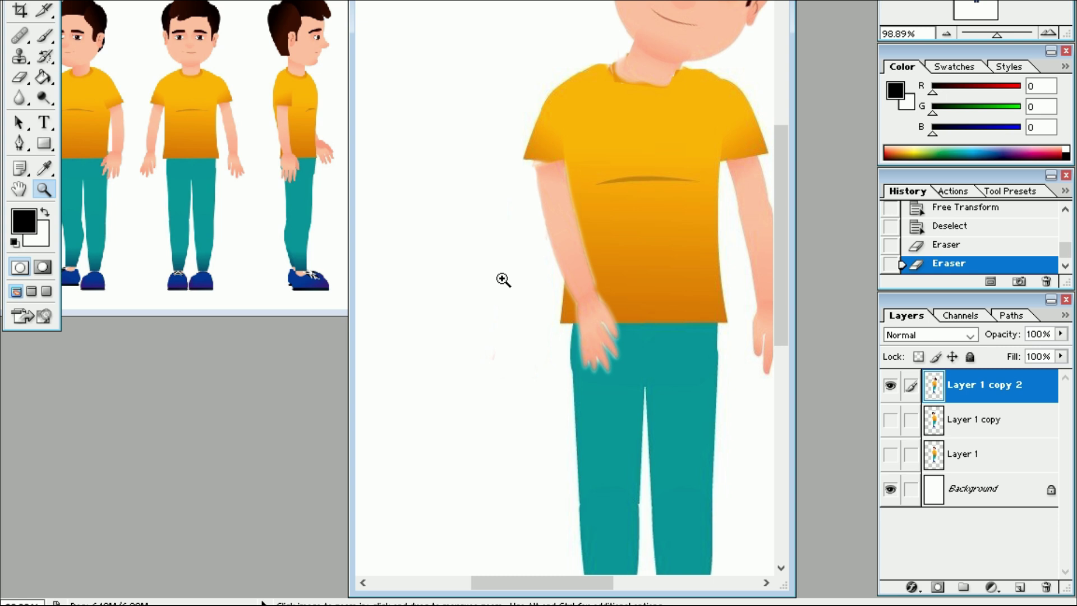
pyautogui.moveTo(503, 279); pyautogui.dragTo(700, 427)
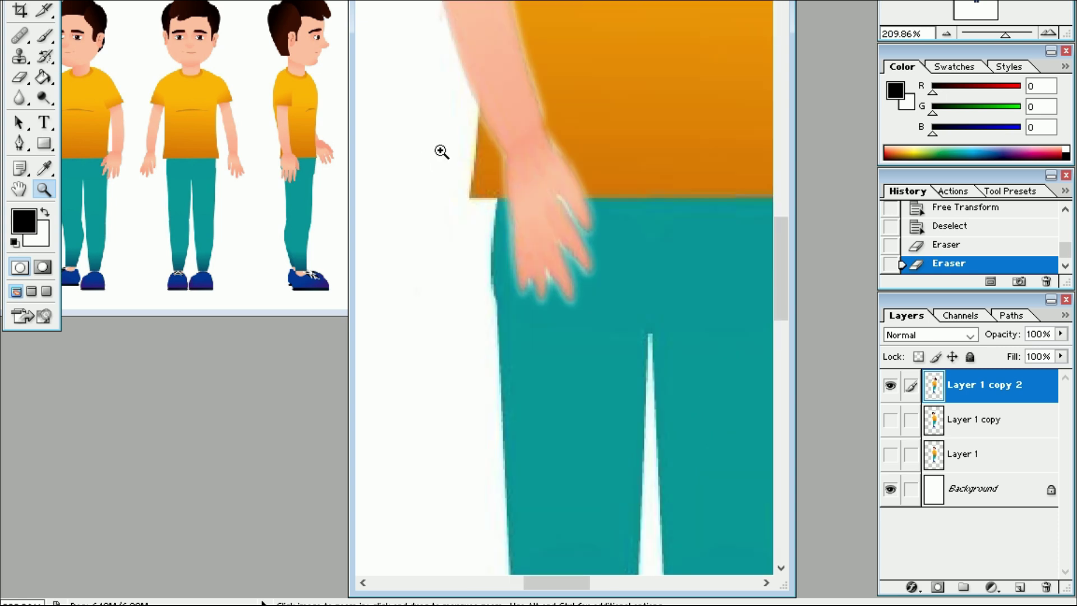
pyautogui.moveTo(441, 152); pyautogui.dragTo(709, 387)
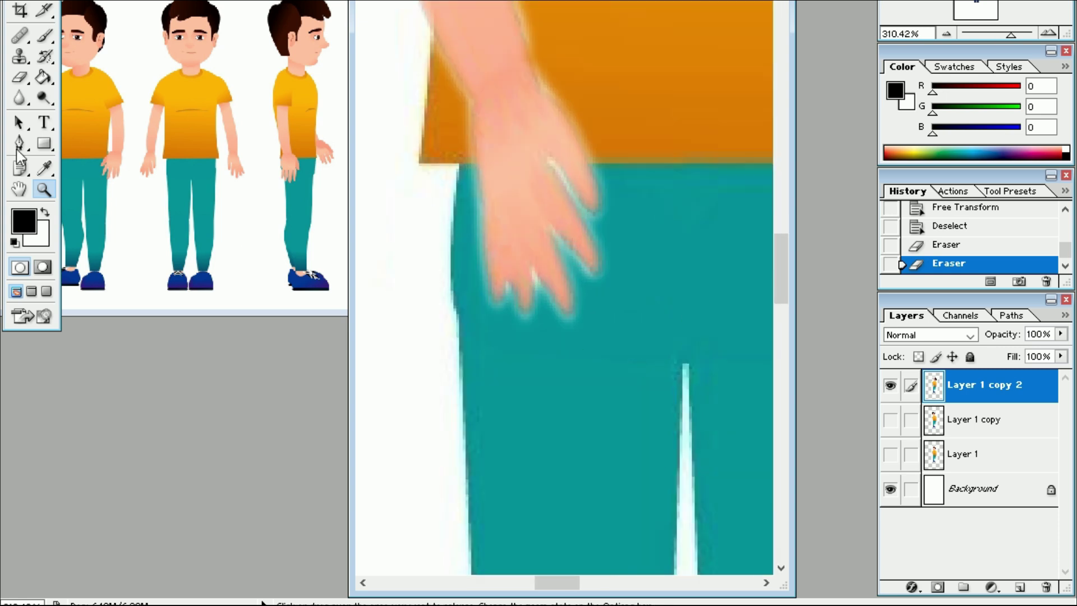
# Step: Clone-stamp over the gaps between the fingers with a reduced brush size
pyautogui.click(20, 56)
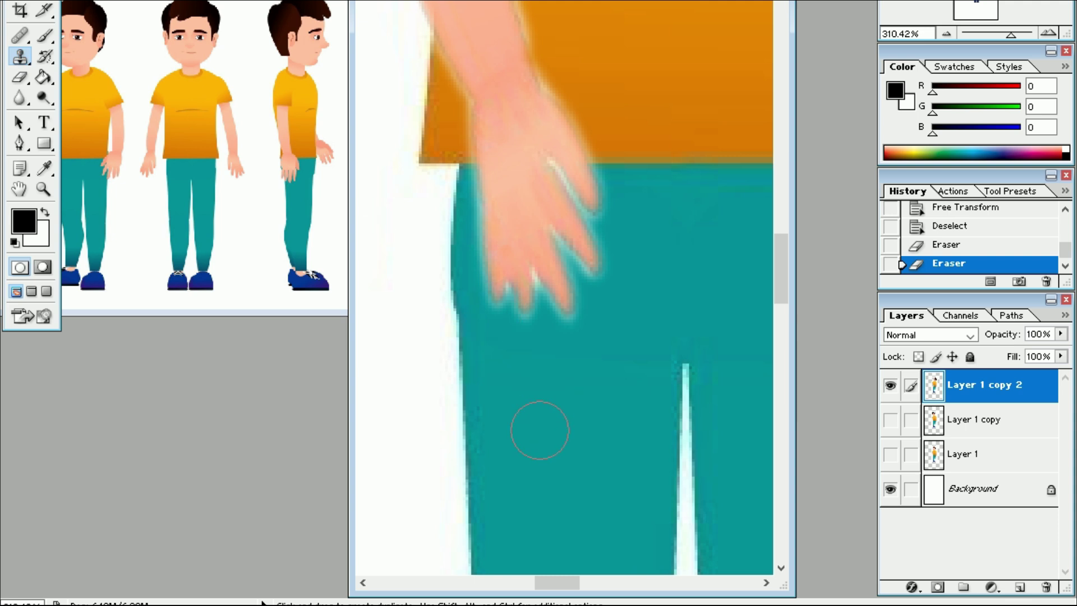
pyautogui.press('[')
pyautogui.press('[')
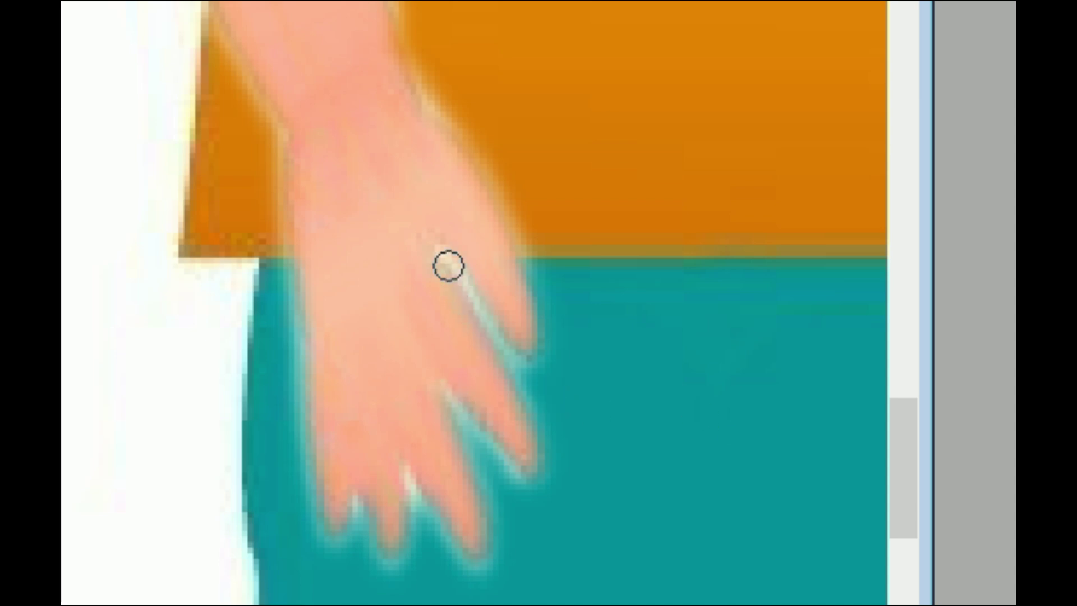
pyautogui.press('[')
pyautogui.press('[')
pyautogui.moveTo(448, 266)
pyautogui.mouseDown()
pyautogui.moveTo(520, 371)
pyautogui.moveTo(493, 315)
pyautogui.moveTo(445, 271)
pyautogui.moveTo(548, 373)
pyautogui.mouseUp()
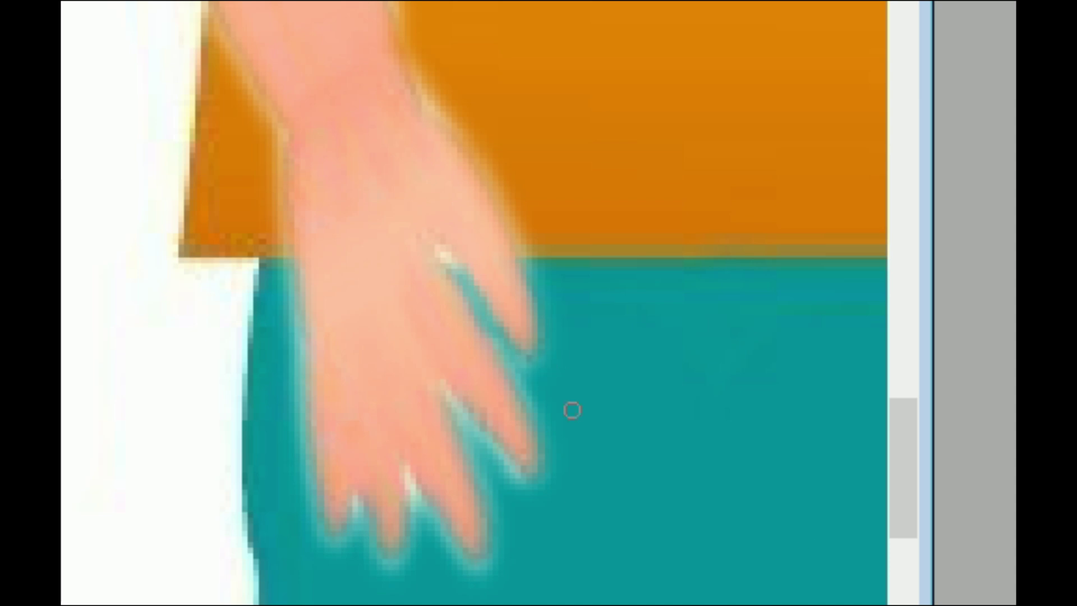
pyautogui.click(452, 260)
pyautogui.press(']')
pyautogui.press(']')
pyautogui.press(']')
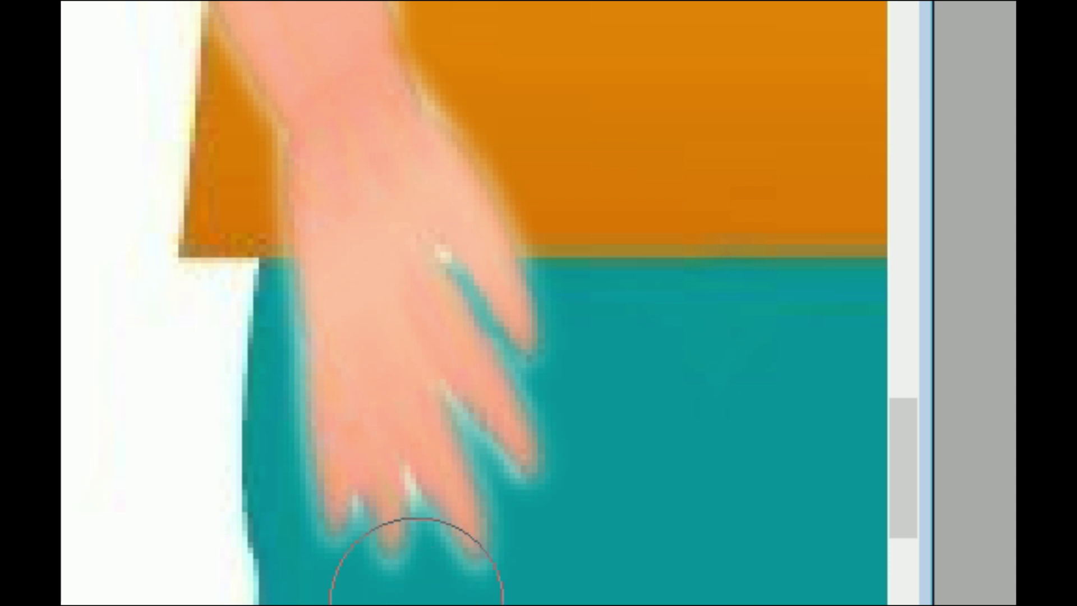
pyautogui.press('[')
pyautogui.press('[')
pyautogui.press('[')
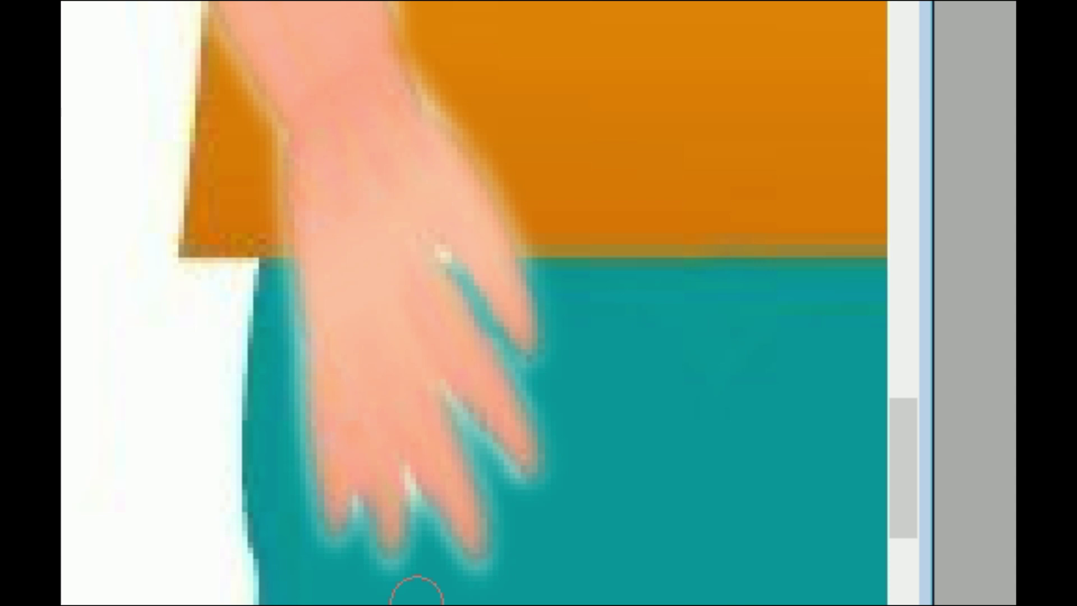
pyautogui.press('[')
pyautogui.press('[')
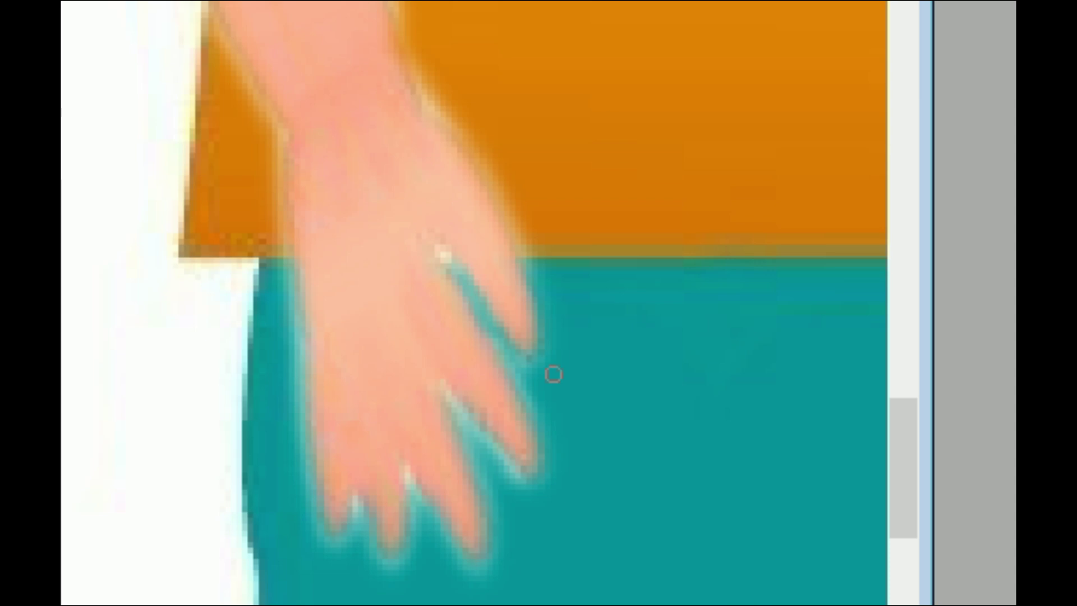
# Step: Zoom back out to bring the boy's other arm into view
pyautogui.scroll(2, 443, 256)
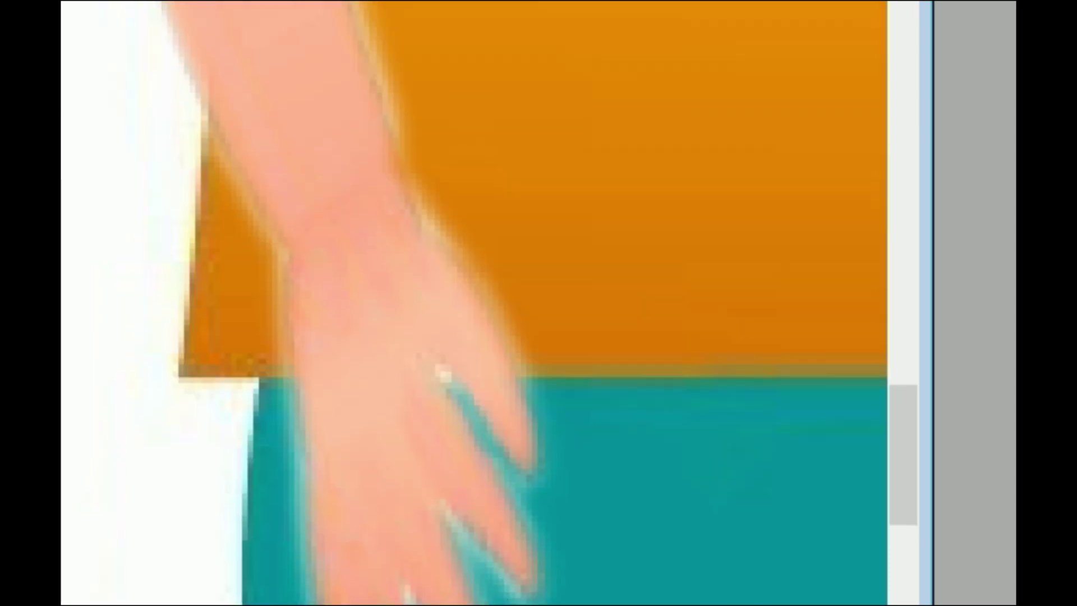
pyautogui.scroll(2, 443, 255)
pyautogui.scroll(1, 443, 255)
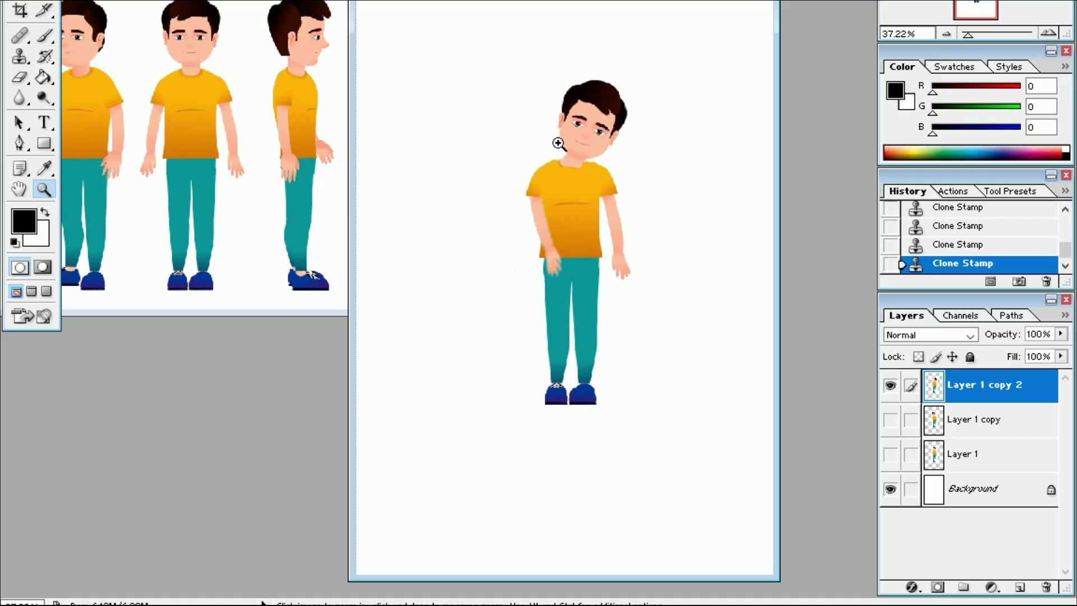
pyautogui.moveTo(560, 140); pyautogui.dragTo(694, 332)
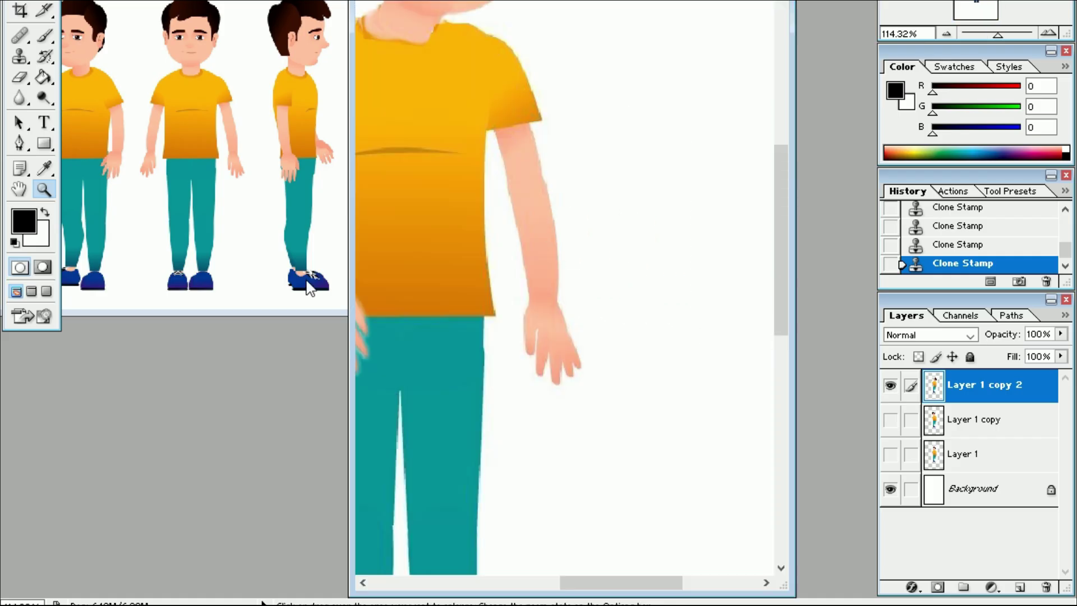
# Step: Trace the boy's right-side arm into a selection with the Magnetic Lasso
pyautogui.press('s')
pyautogui.click(530, 119)
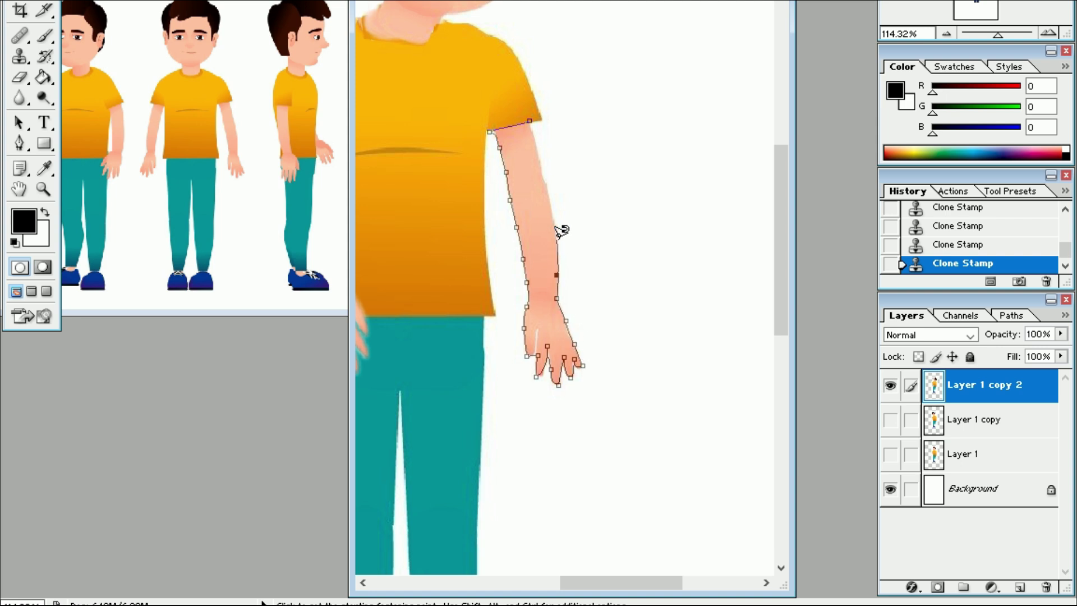
pyautogui.click(531, 117)
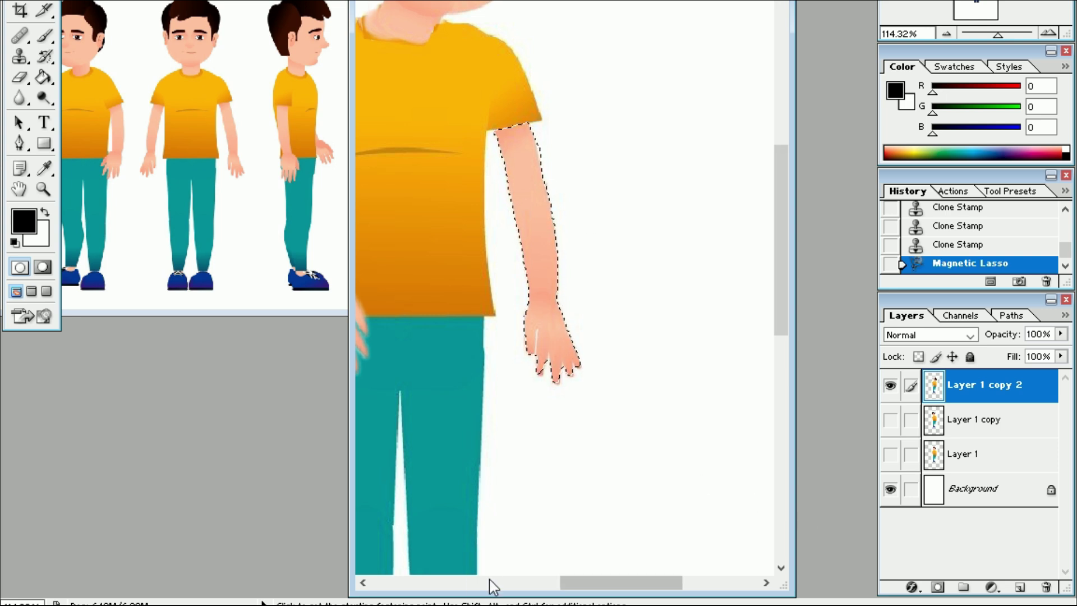
pyautogui.moveTo(601, 584); pyautogui.dragTo(570, 586)
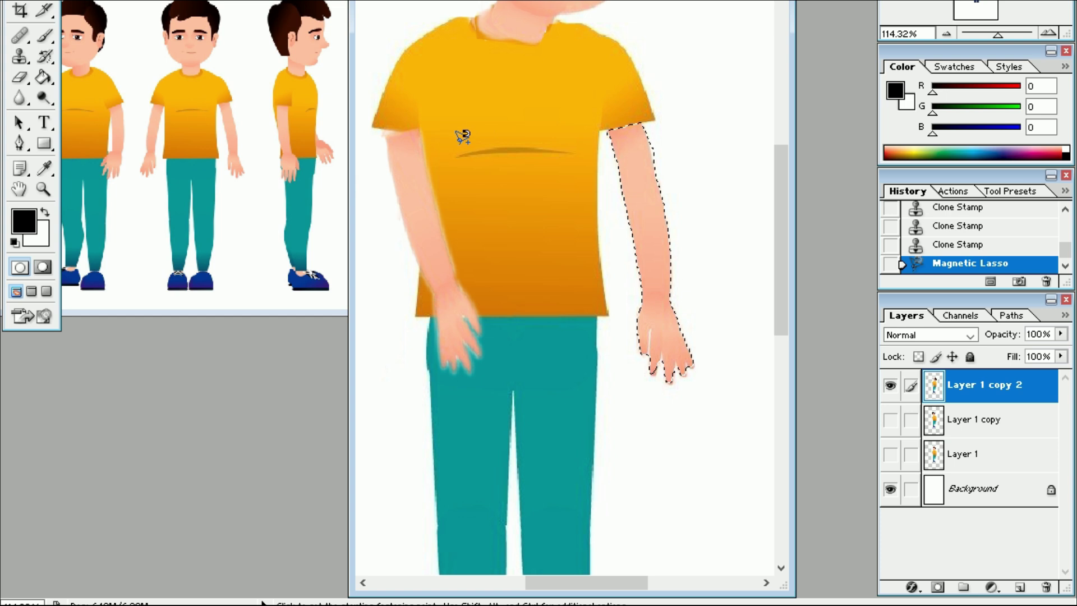
# Step: Rotate the selected arm inward from a shoulder pivot toward the trousers and commit
pyautogui.hotkey('ctrl', 't')
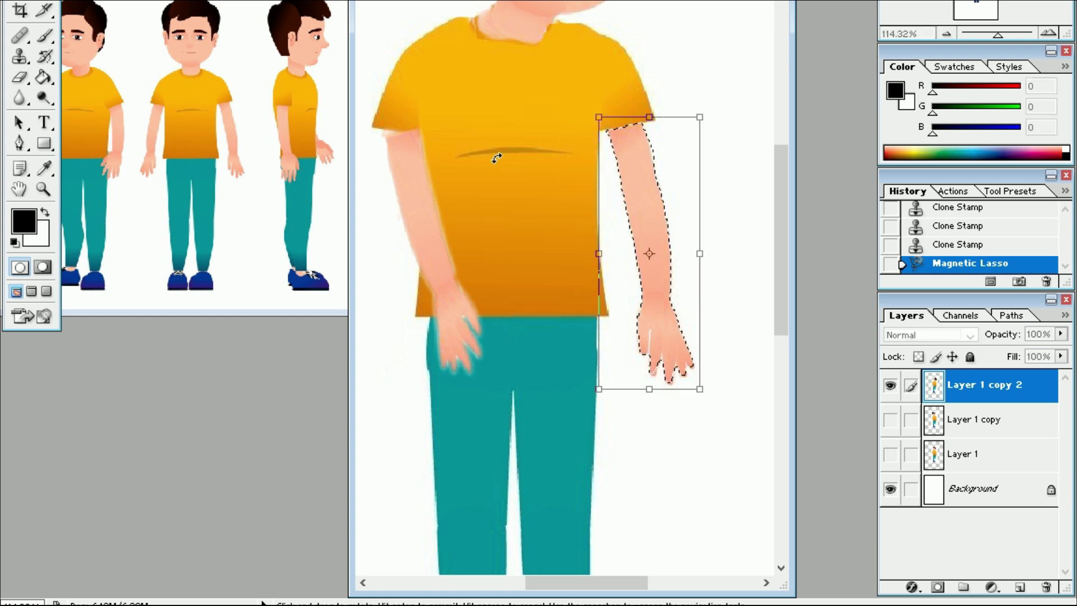
pyautogui.moveTo(649, 253); pyautogui.dragTo(644, 203)
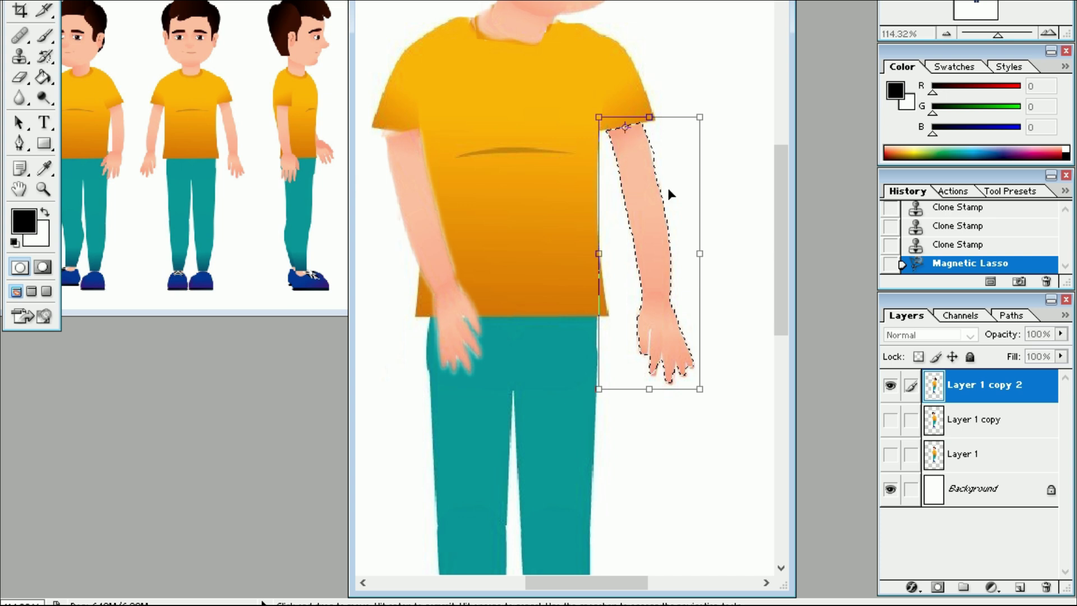
pyautogui.moveTo(733, 409); pyautogui.dragTo(619, 419)
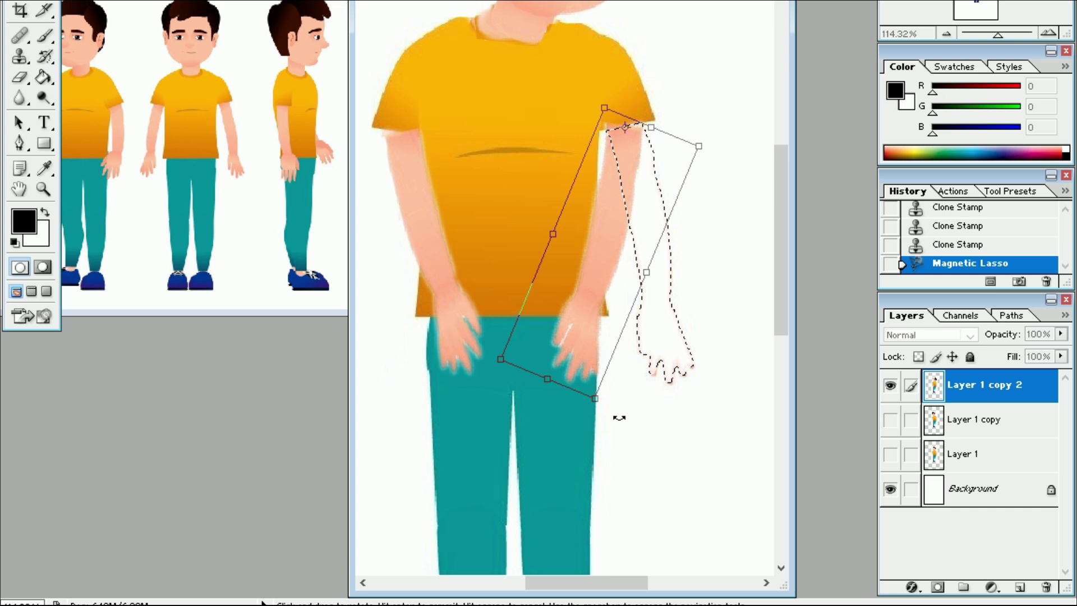
pyautogui.moveTo(620, 418); pyautogui.dragTo(613, 418)
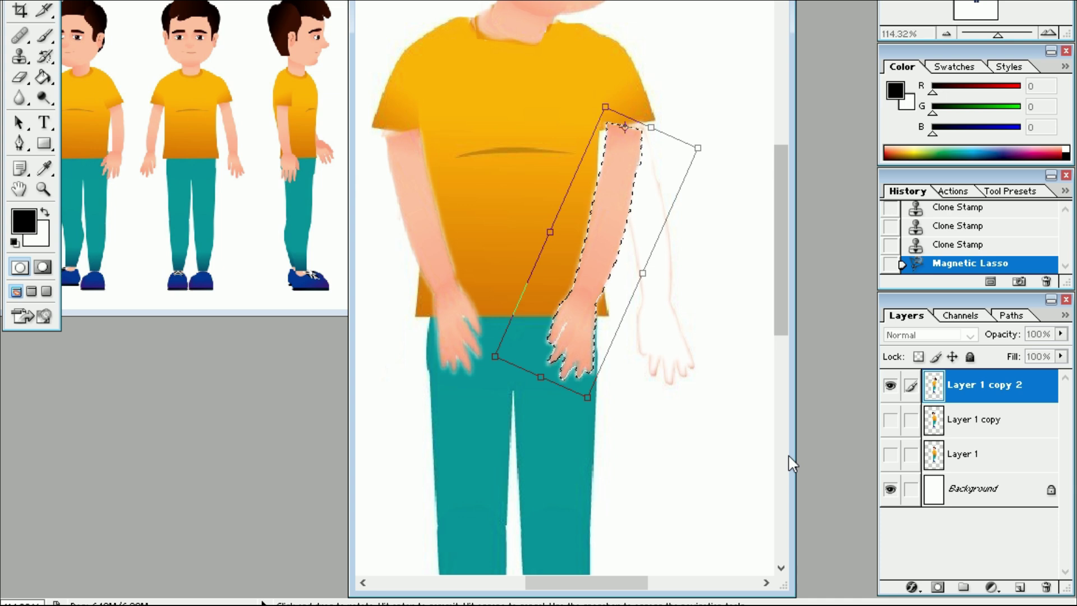
pyautogui.press('Return')
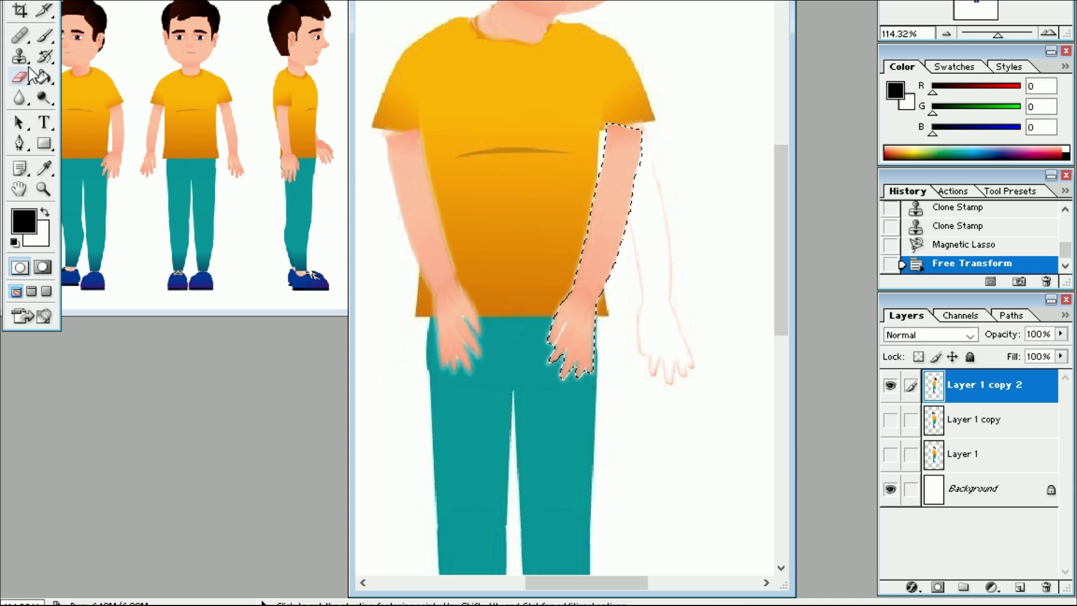
pyautogui.click(19, 56)
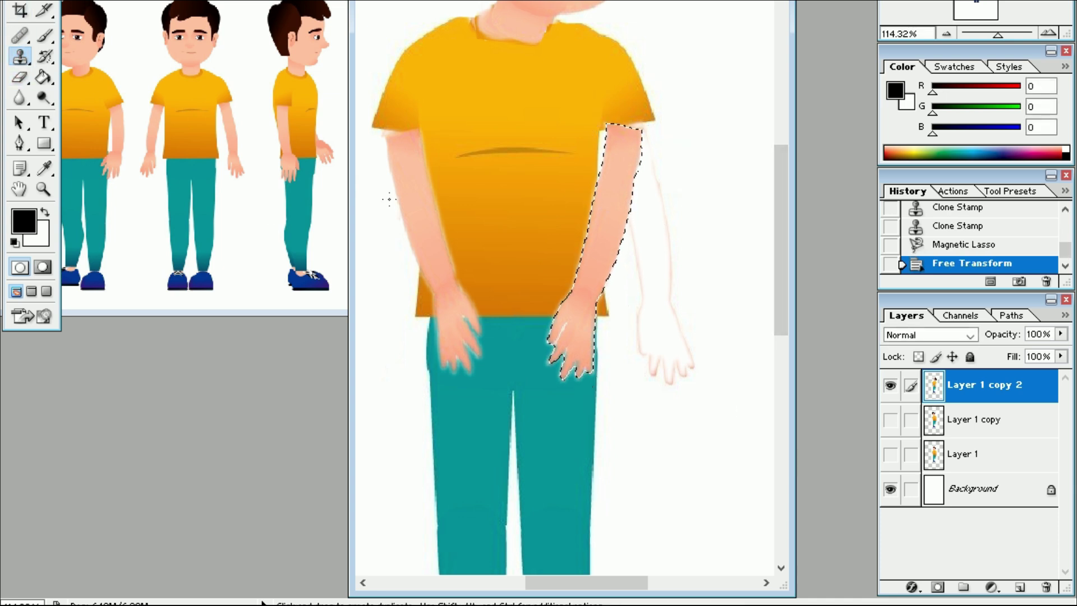
pyautogui.click(20, 78)
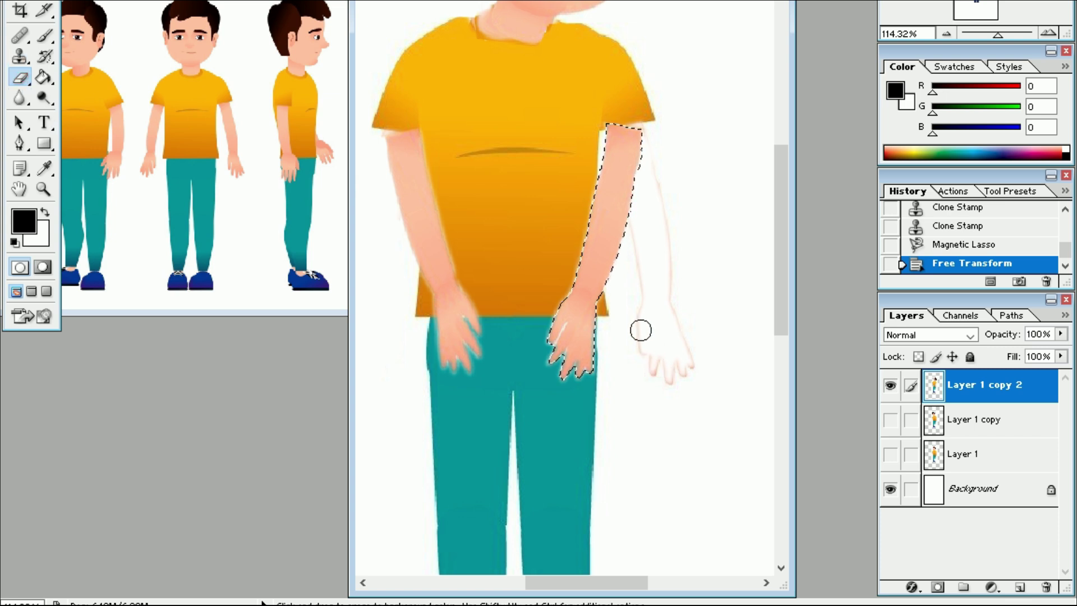
# Step: Erase the faint leftover hand and arm outline and drop the selection
pyautogui.click(650, 355)
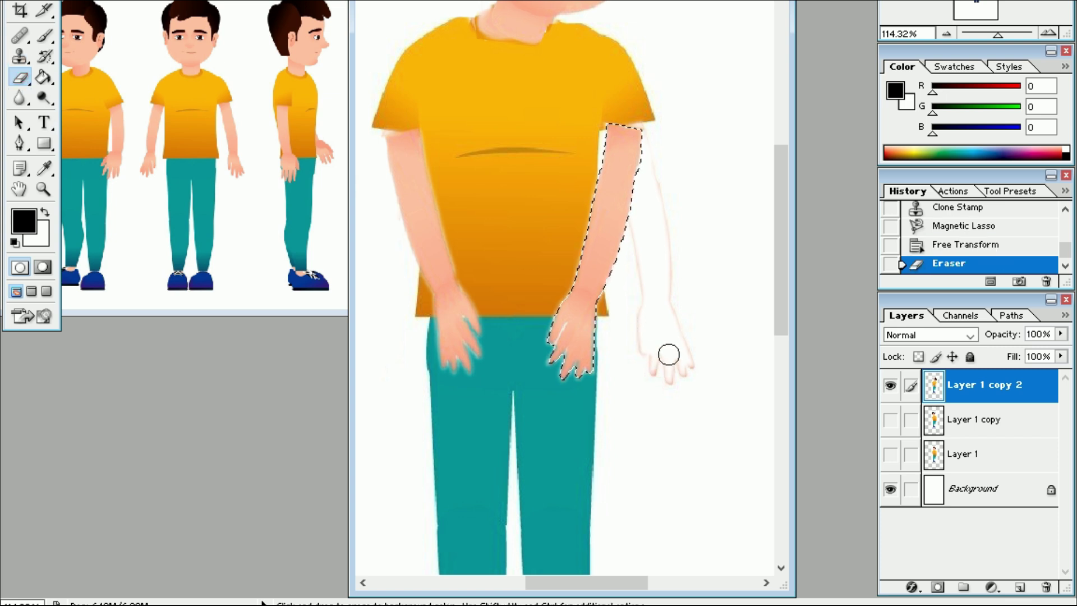
pyautogui.hotkey('ctrl', 'd')
pyautogui.moveTo(669, 355)
pyautogui.mouseDown()
pyautogui.moveTo(651, 368)
pyautogui.moveTo(635, 241)
pyautogui.moveTo(659, 144)
pyautogui.mouseUp()
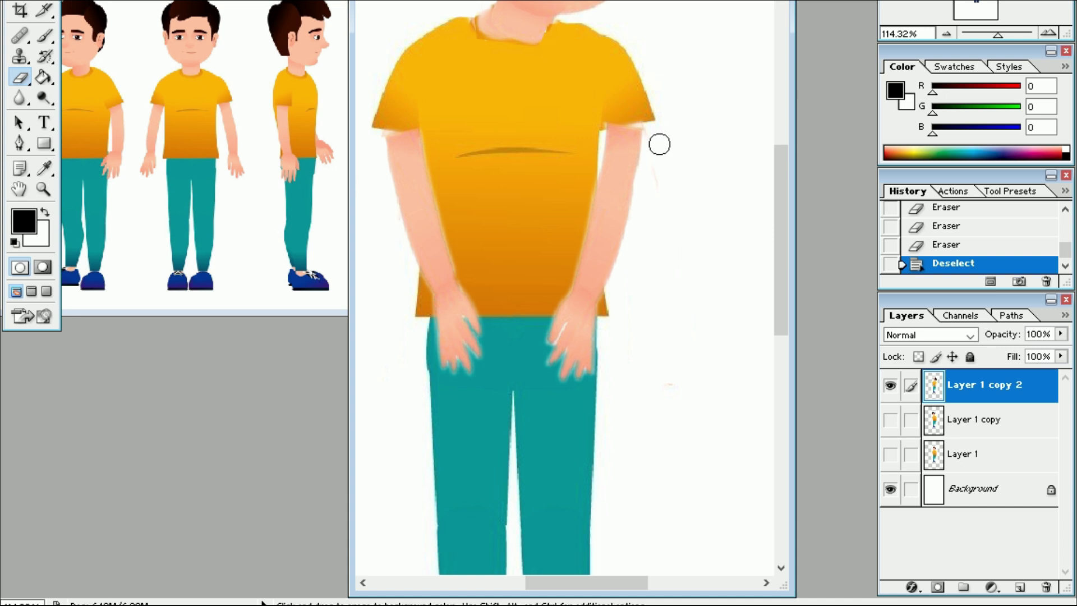
pyautogui.moveTo(659, 144); pyautogui.dragTo(666, 147)
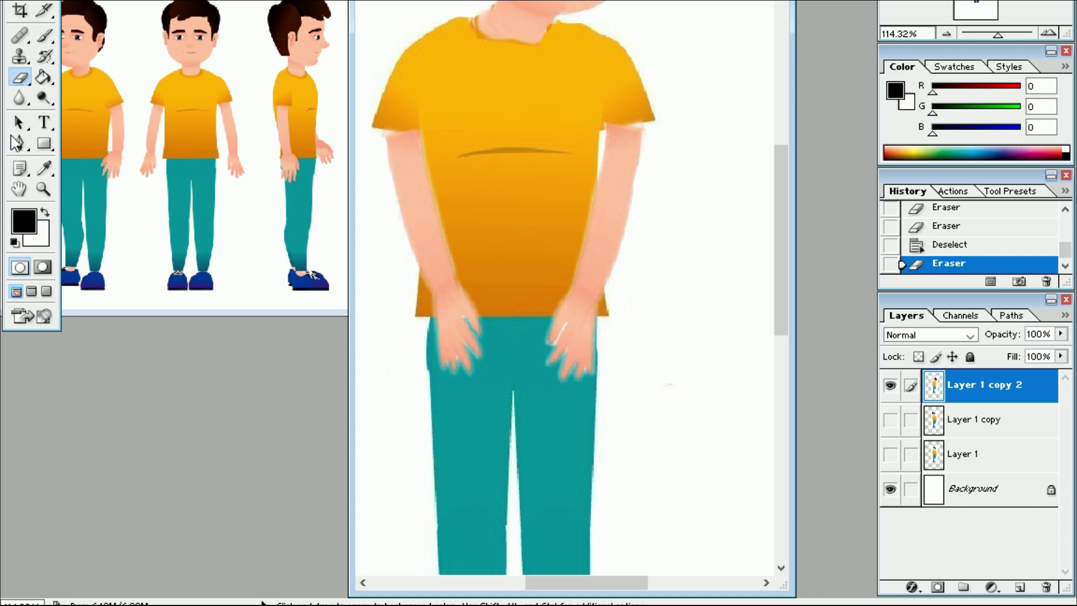
# Step: Clone-stamp the moved arm's shoulder edge under the sleeve with a larger brush, then fit to screen
pyautogui.click(43, 189)
pyautogui.moveTo(370, 97); pyautogui.dragTo(455, 171)
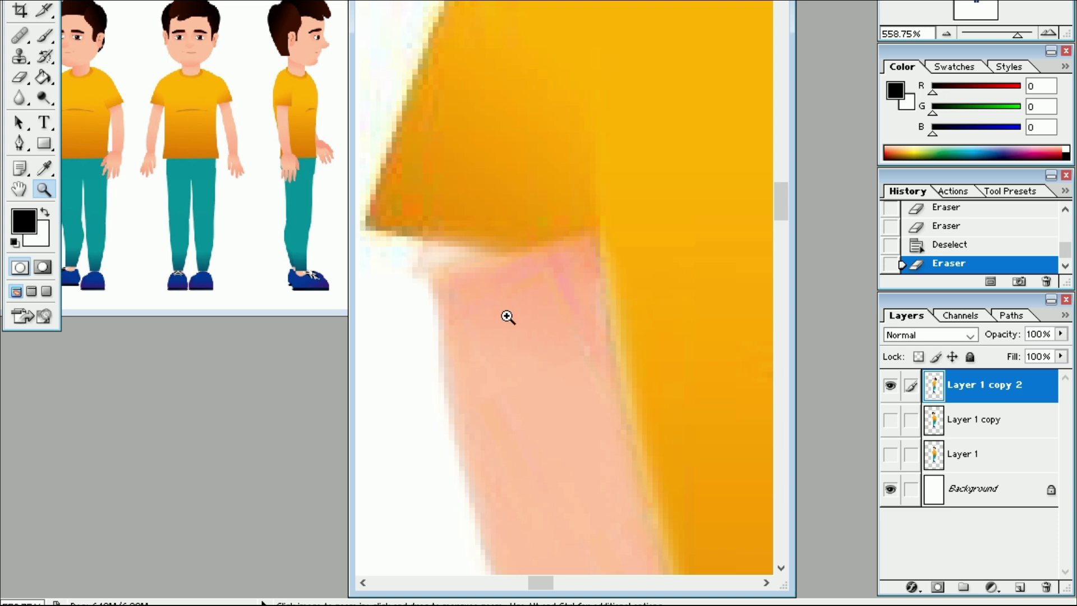
pyautogui.click(20, 56)
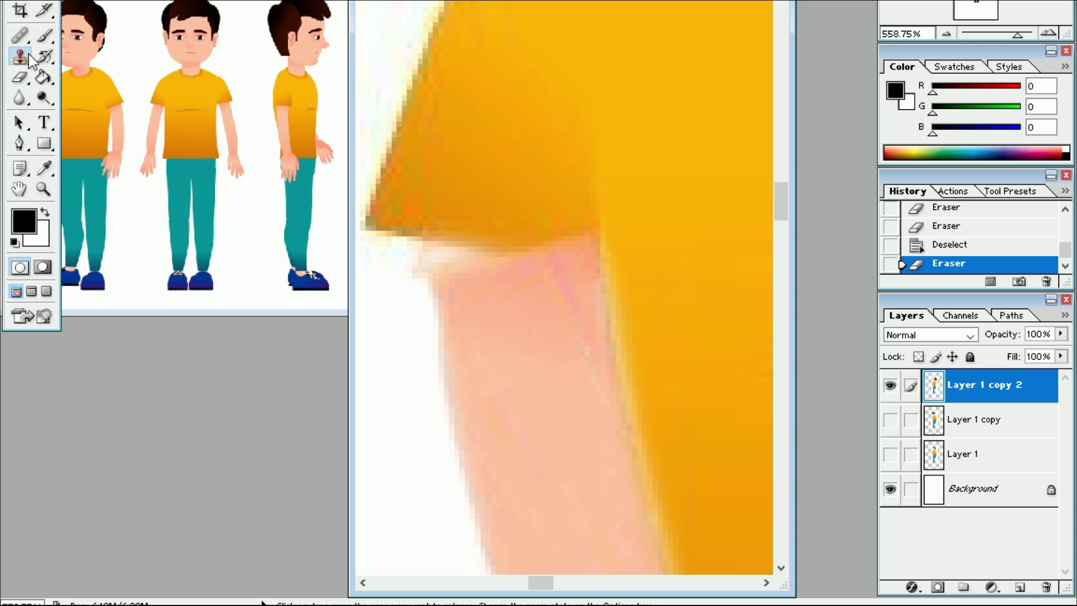
pyautogui.press(']')
pyautogui.press(']')
pyautogui.press(']')
pyautogui.press(']')
pyautogui.press(']')
pyautogui.press(']')
pyautogui.press(']')
pyautogui.keyDown('alt'); pyautogui.click(469, 308); pyautogui.keyUp('alt')
pyautogui.moveTo(464, 260); pyautogui.dragTo(444, 263)
pyautogui.click(445, 262)
pyautogui.click(443, 260)
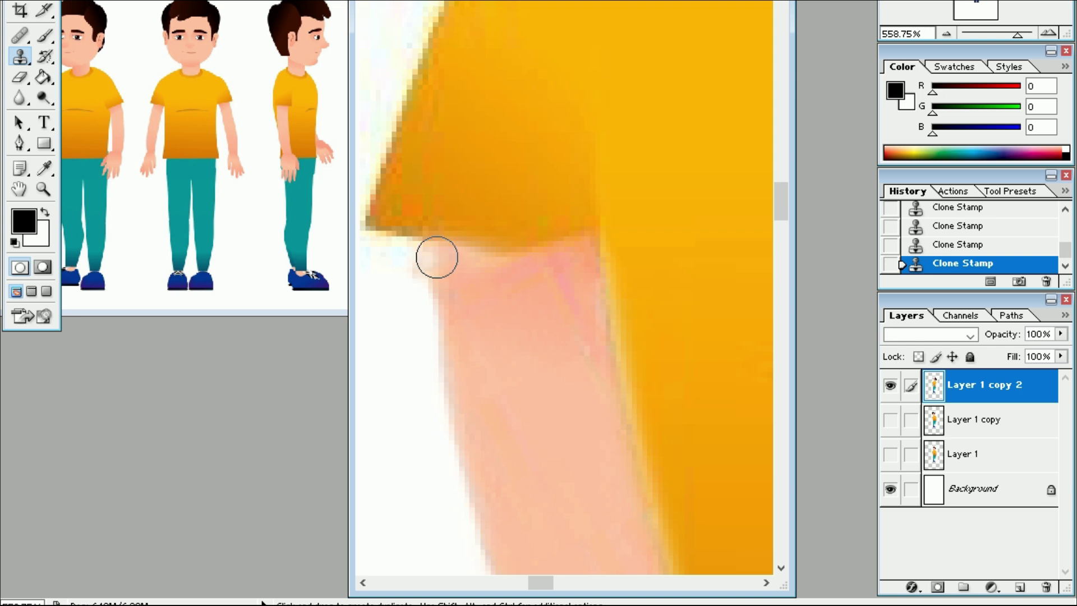
pyautogui.moveTo(457, 254)
pyautogui.mouseDown()
pyautogui.moveTo(480, 261)
pyautogui.moveTo(474, 267)
pyautogui.mouseUp()
pyautogui.moveTo(543, 591)
pyautogui.mouseDown()
pyautogui.moveTo(634, 587)
pyautogui.moveTo(615, 586)
pyautogui.mouseUp()
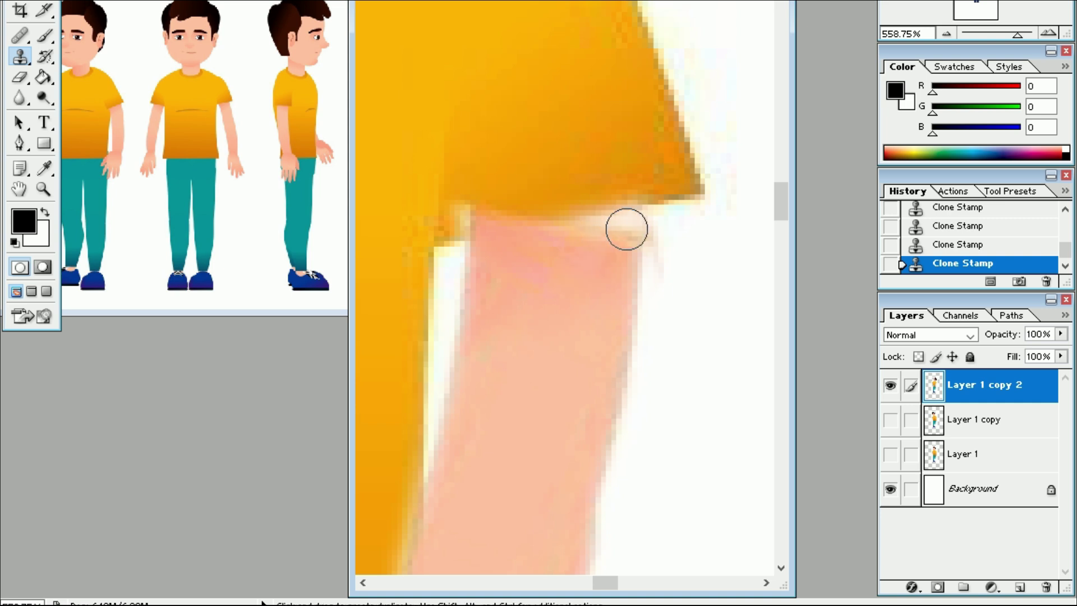
pyautogui.moveTo(631, 220)
pyautogui.mouseDown()
pyautogui.moveTo(583, 220)
pyautogui.moveTo(609, 226)
pyautogui.mouseUp()
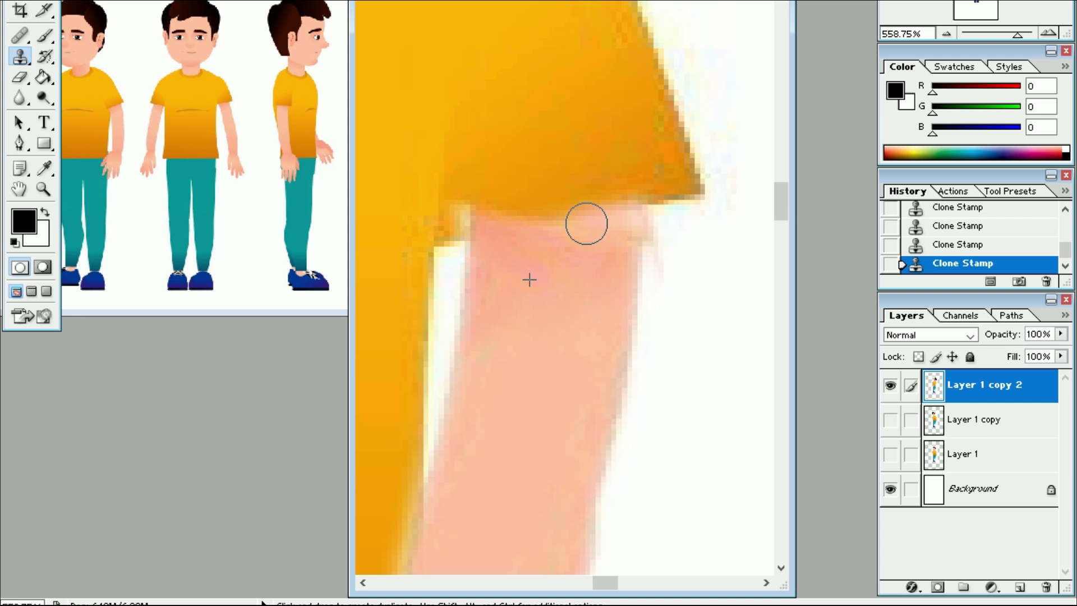
pyautogui.click(43, 189)
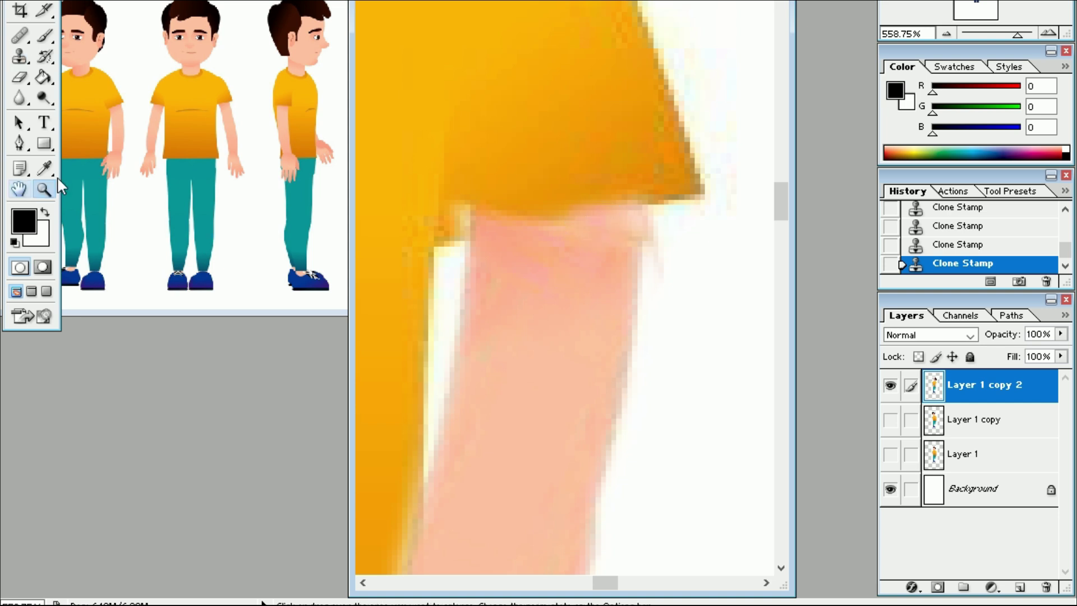
pyautogui.hotkey('ctrl', '0')
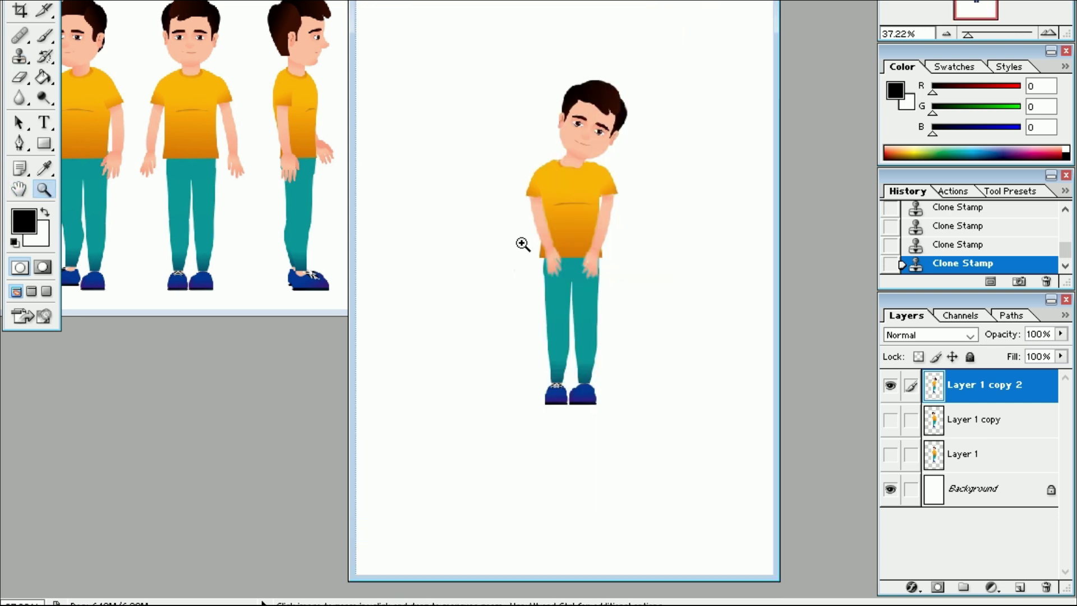
# Step: Zoom to the left-side hand, lasso it, and make Layer 1 copy active
pyautogui.moveTo(500, 294); pyautogui.dragTo(674, 323)
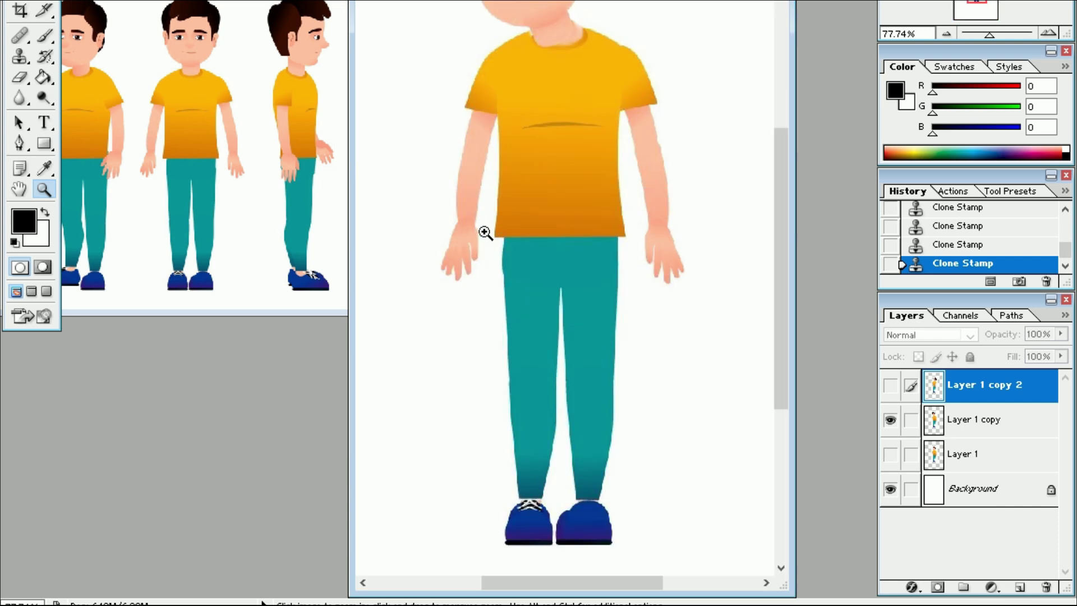
pyautogui.moveTo(486, 231); pyautogui.dragTo(415, 252)
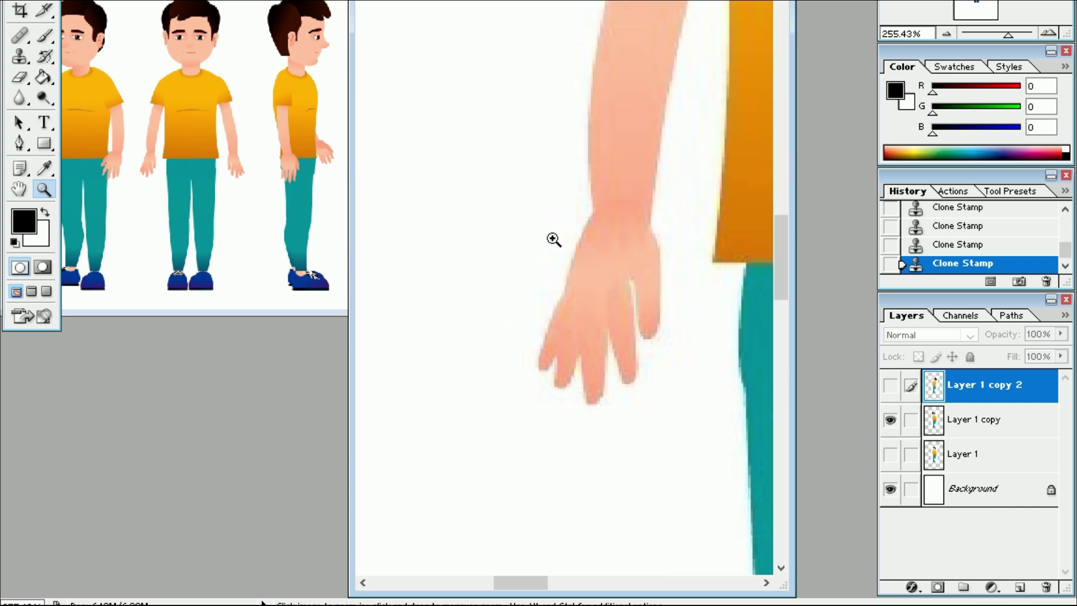
pyautogui.moveTo(14, 5); pyautogui.dragTo(107, 24)
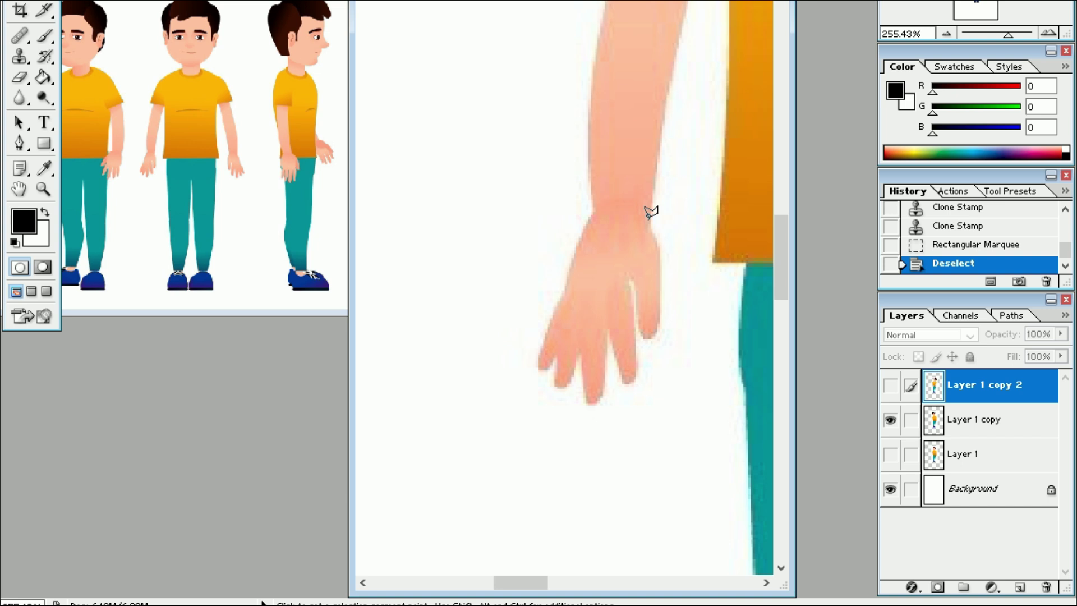
pyautogui.click(662, 230)
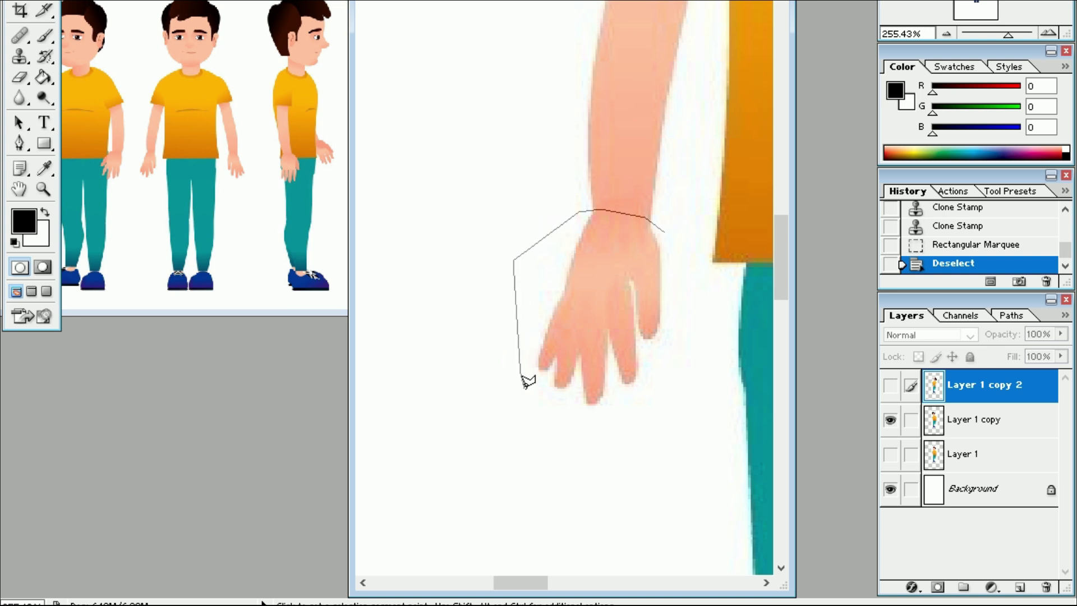
pyautogui.click(667, 223)
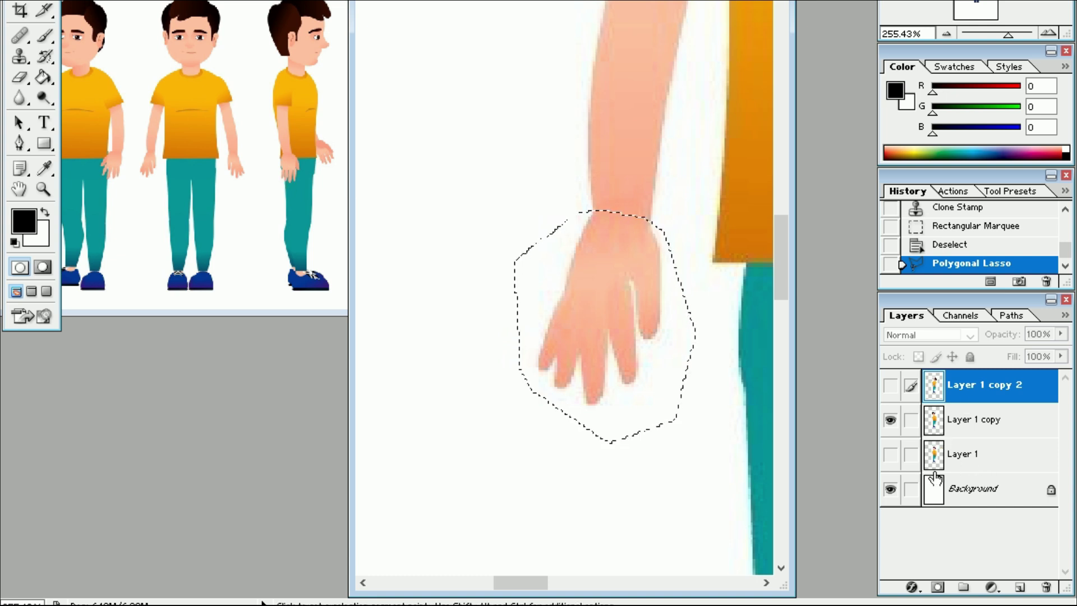
pyautogui.click(942, 452)
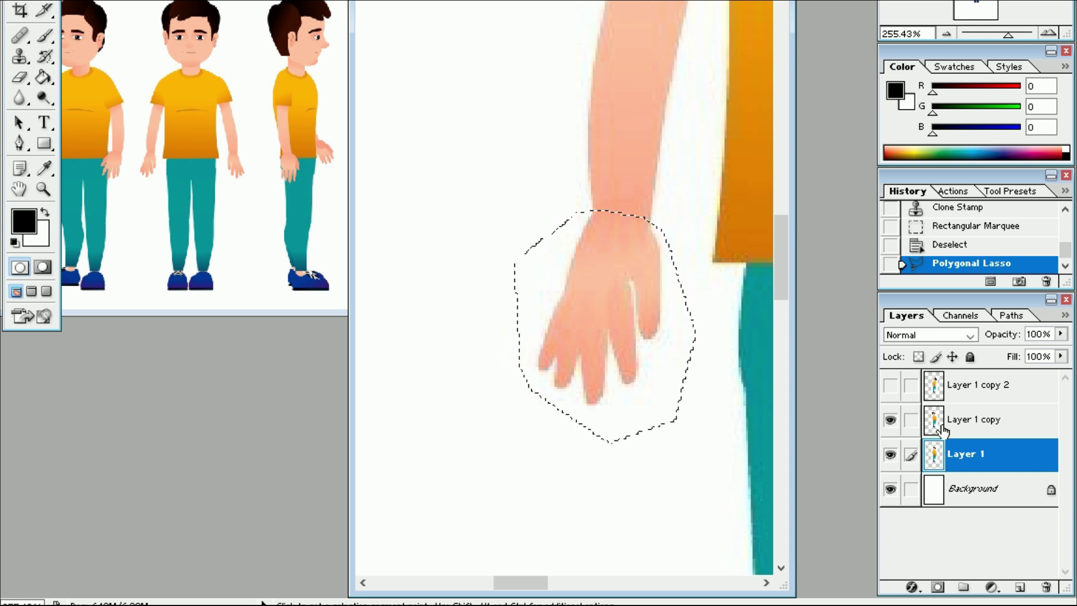
pyautogui.click(942, 427)
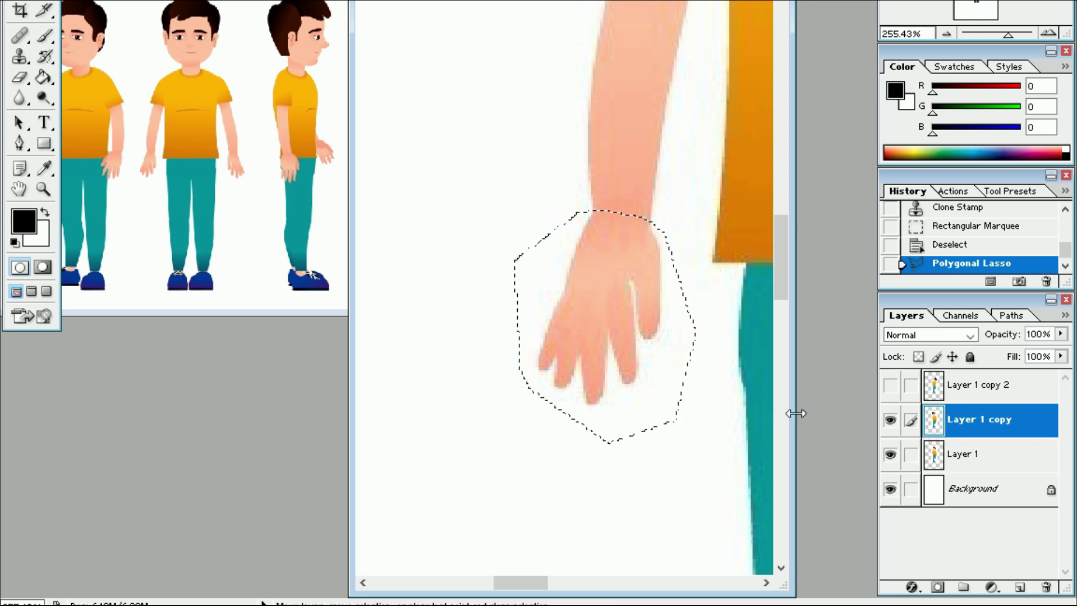
# Step: Rotate the selected hand so its fingers point outward, commit, and deselect
pyautogui.hotkey('ctrl', 't')
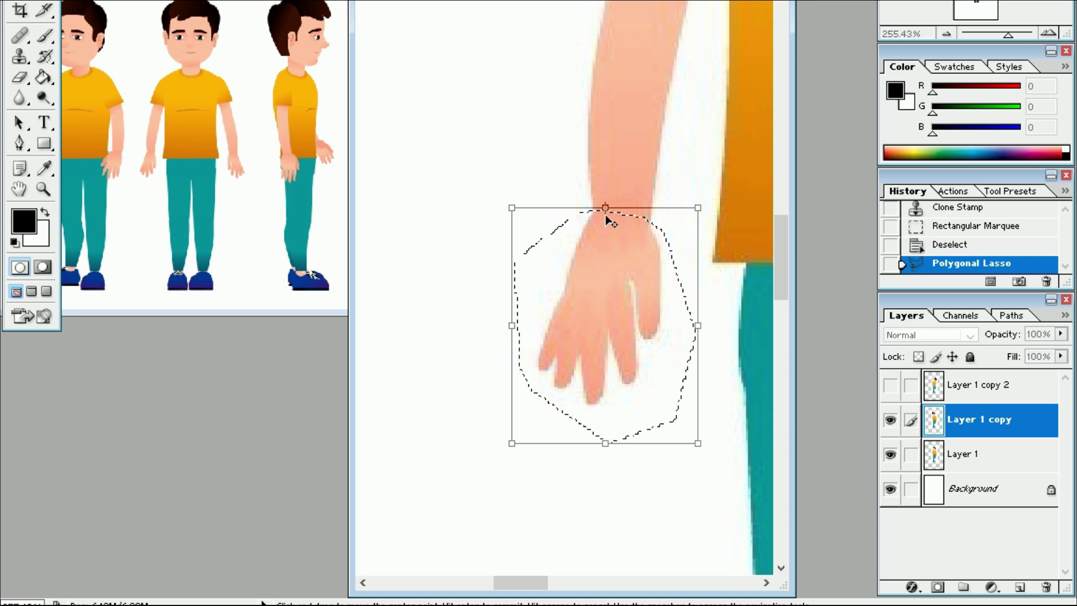
pyautogui.moveTo(628, 523); pyautogui.dragTo(742, 530)
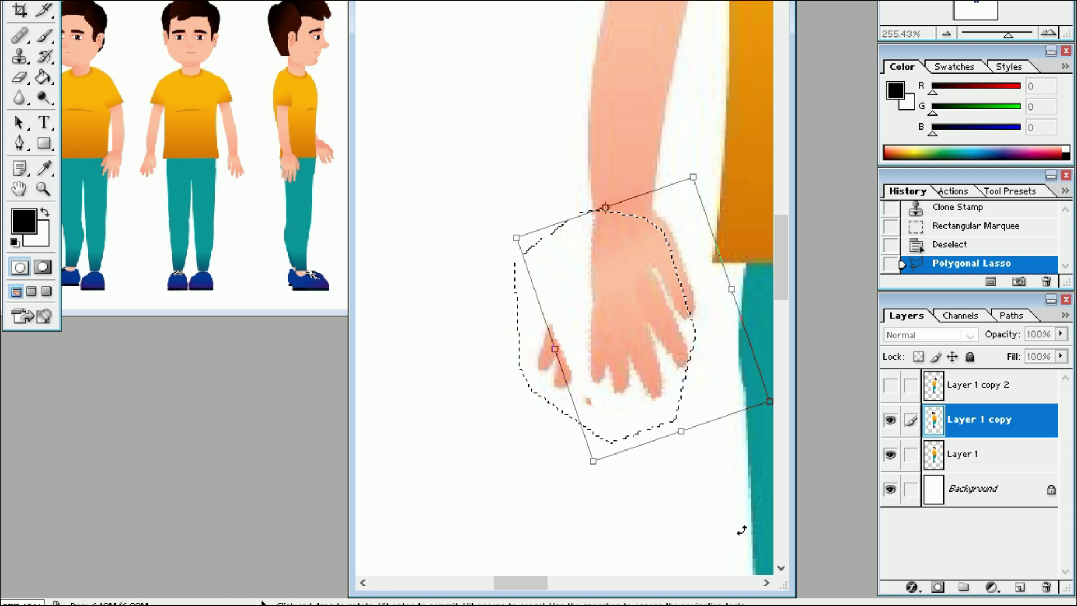
pyautogui.moveTo(742, 531); pyautogui.dragTo(753, 531)
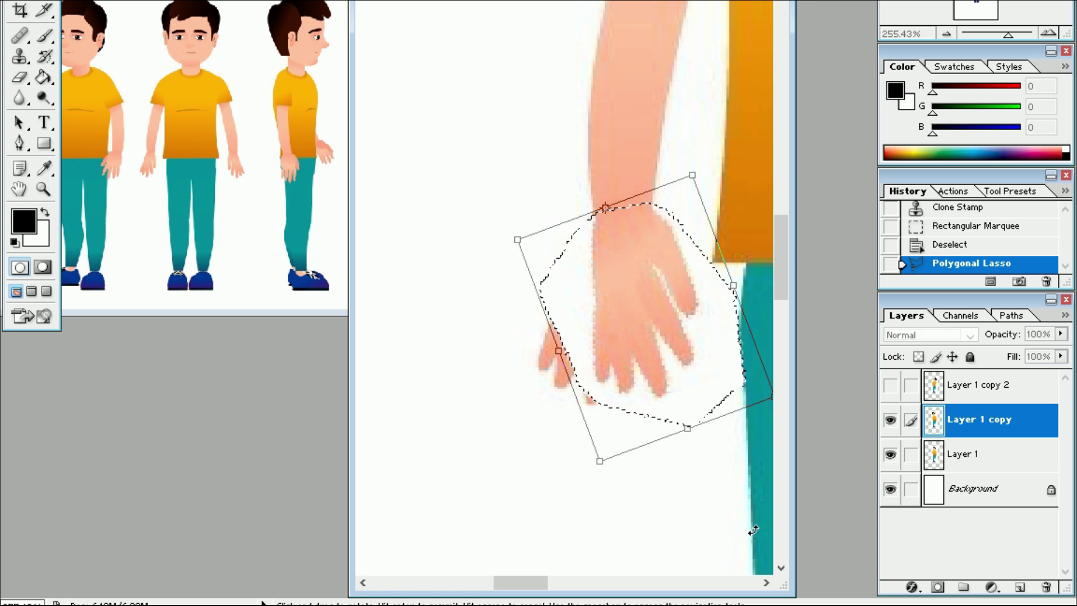
pyautogui.moveTo(753, 530)
pyautogui.mouseDown()
pyautogui.moveTo(668, 484)
pyautogui.moveTo(606, 488)
pyautogui.moveTo(535, 424)
pyautogui.mouseUp()
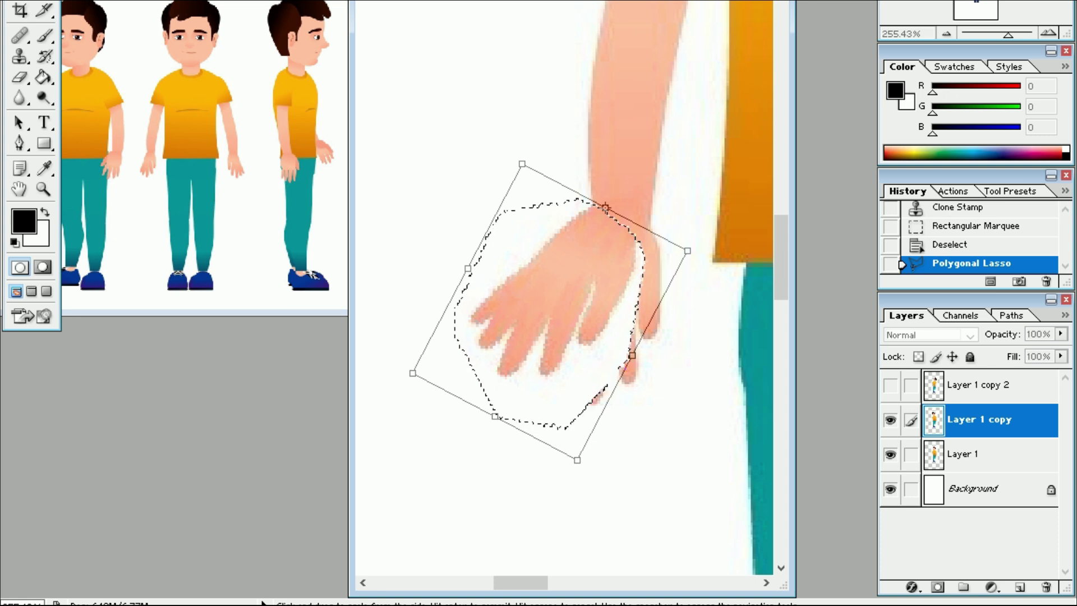
pyautogui.press('Return')
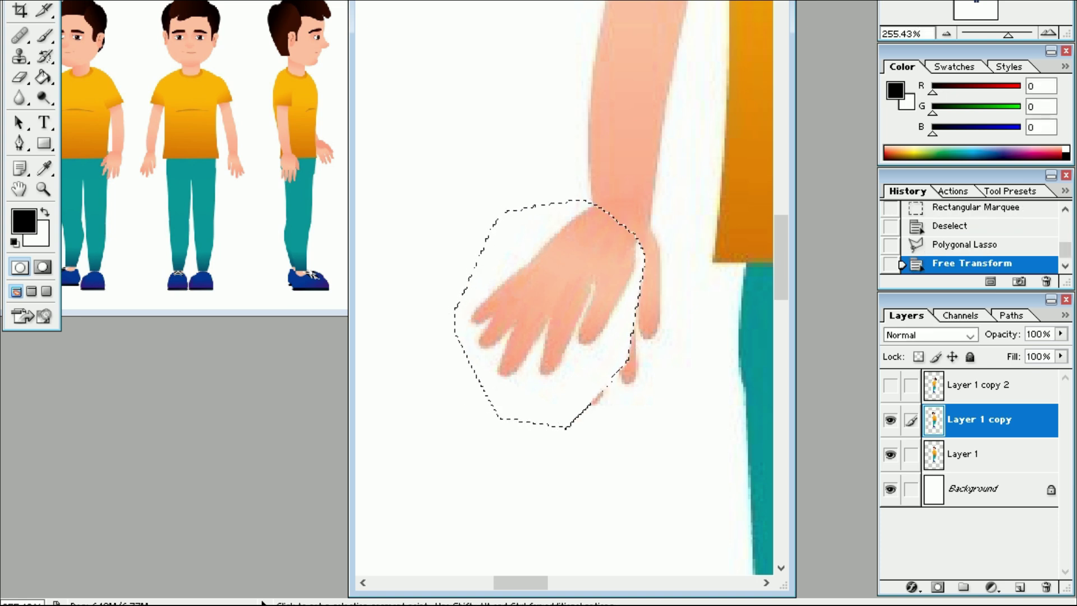
pyautogui.hotkey('ctrl', 'd')
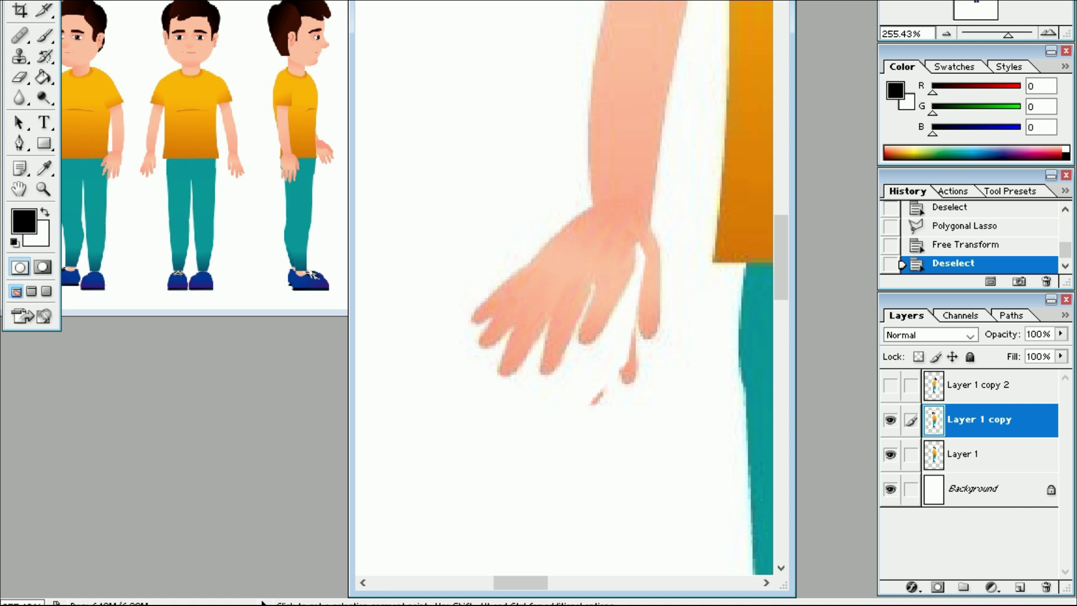
# Step: Hide Layer 1, clone skin over the wrist joint, then fit the whole boy on screen
pyautogui.click(890, 454)
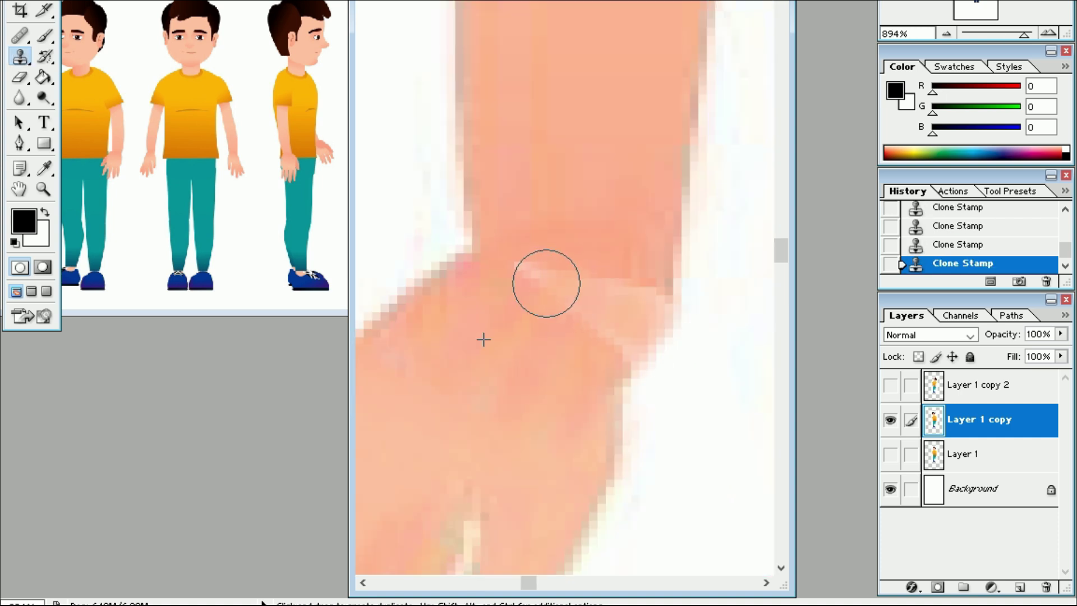
pyautogui.moveTo(592, 284)
pyautogui.mouseDown()
pyautogui.moveTo(601, 281)
pyautogui.moveTo(582, 303)
pyautogui.moveTo(589, 332)
pyautogui.moveTo(628, 342)
pyautogui.moveTo(644, 308)
pyautogui.moveTo(544, 271)
pyautogui.moveTo(498, 241)
pyautogui.moveTo(545, 279)
pyautogui.moveTo(599, 295)
pyautogui.moveTo(601, 322)
pyautogui.moveTo(581, 319)
pyautogui.mouseUp()
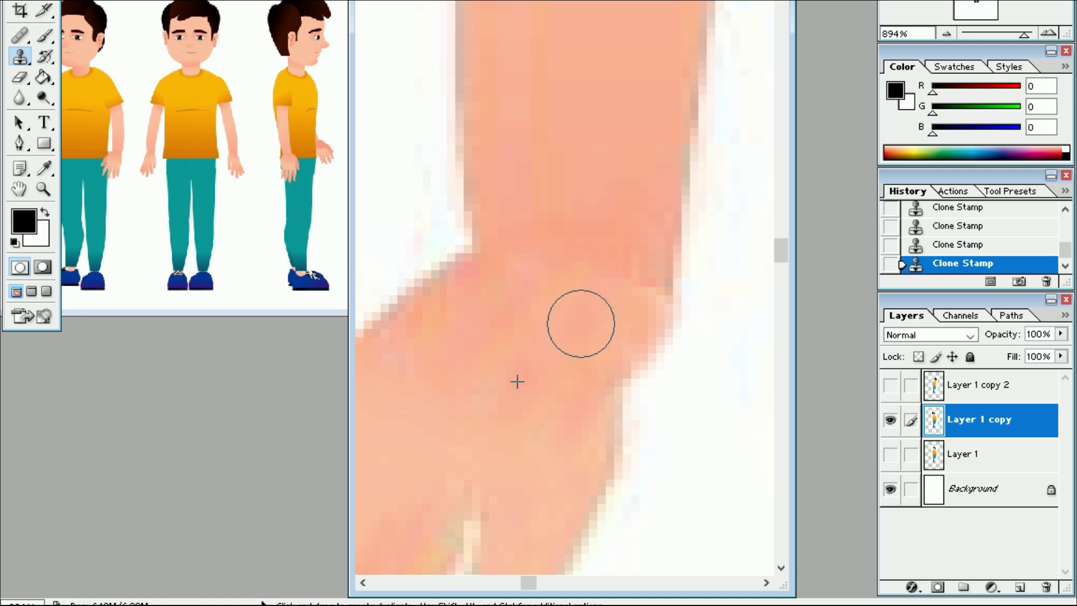
pyautogui.click(44, 189)
pyautogui.hotkey('ctrl', '0')
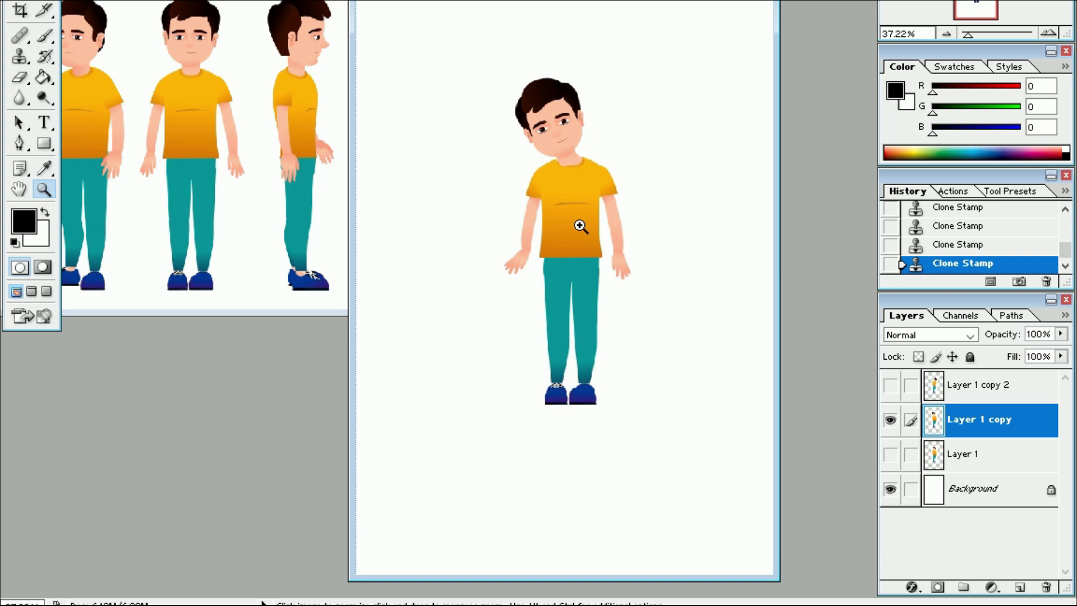
# Step: Zoom in on the figure's right hand and select it with the Polygonal Lasso
pyautogui.moveTo(607, 235); pyautogui.dragTo(658, 306)
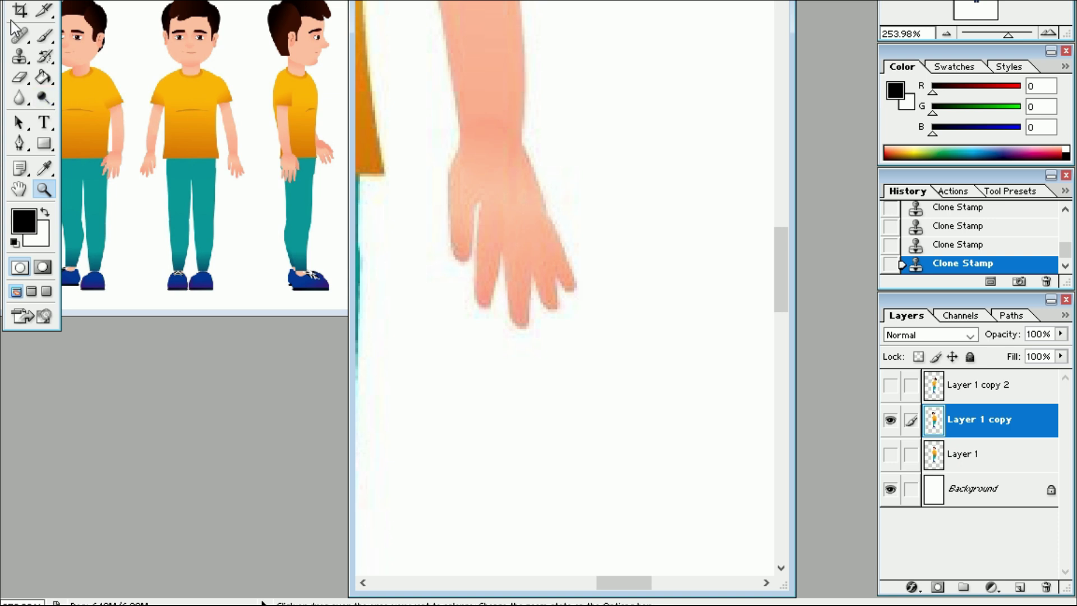
pyautogui.press('l')
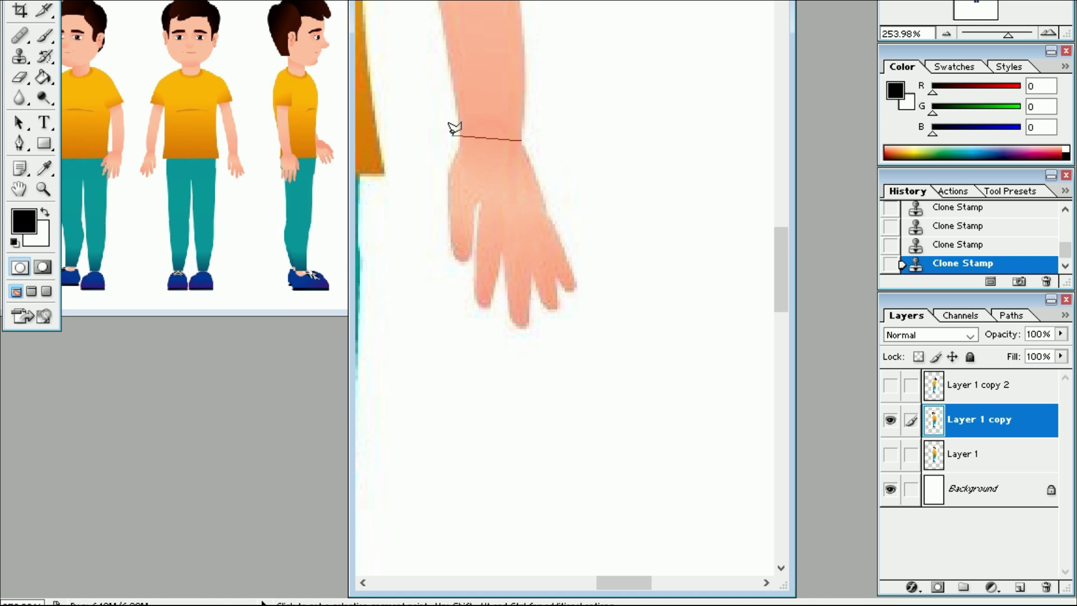
pyautogui.click(461, 142)
pyautogui.click(413, 179)
pyautogui.click(429, 290)
pyautogui.click(502, 368)
pyautogui.click(584, 373)
pyautogui.click(617, 306)
pyautogui.click(611, 258)
pyautogui.click(568, 175)
pyautogui.click(522, 141)
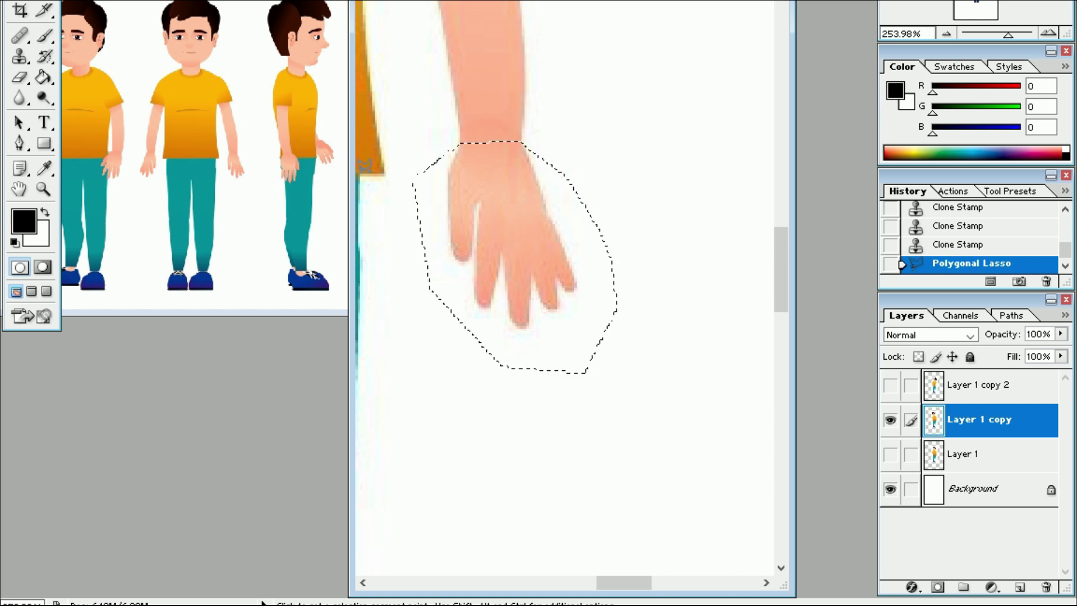
# Step: Rotate the selected hand outward around a pivot at the wrist, apply, and deselect
pyautogui.hotkey('ctrl', 't')
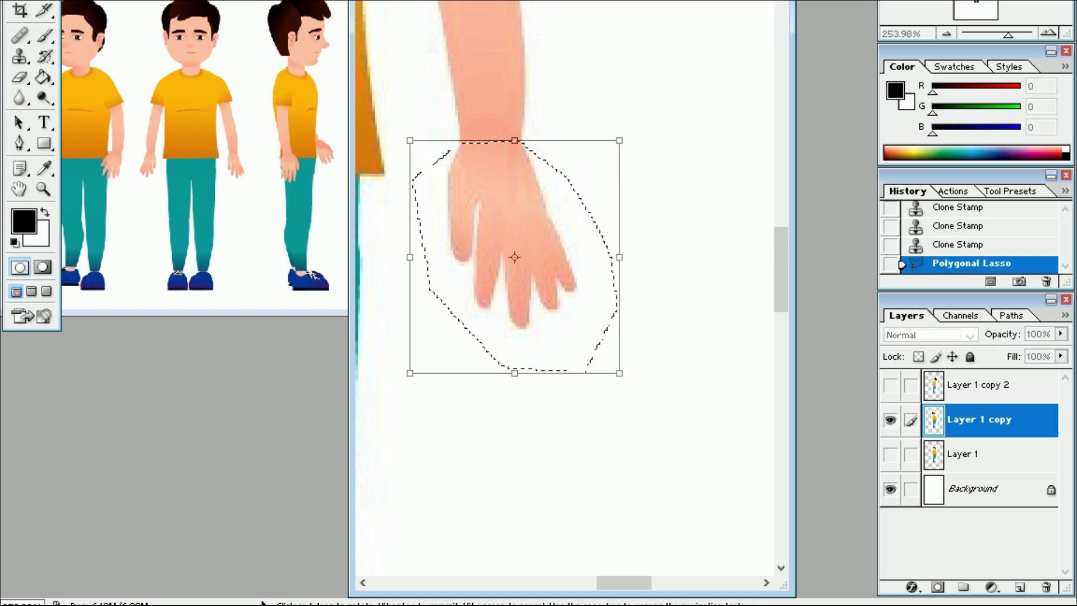
pyautogui.moveTo(572, 404); pyautogui.dragTo(516, 403)
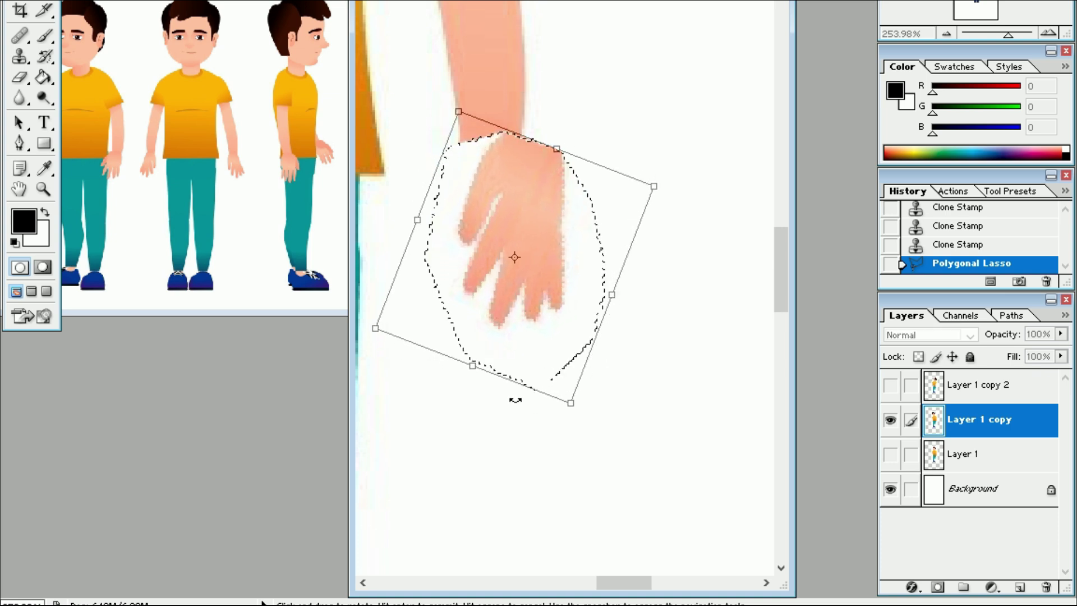
pyautogui.hotkey('ctrl', 'z')
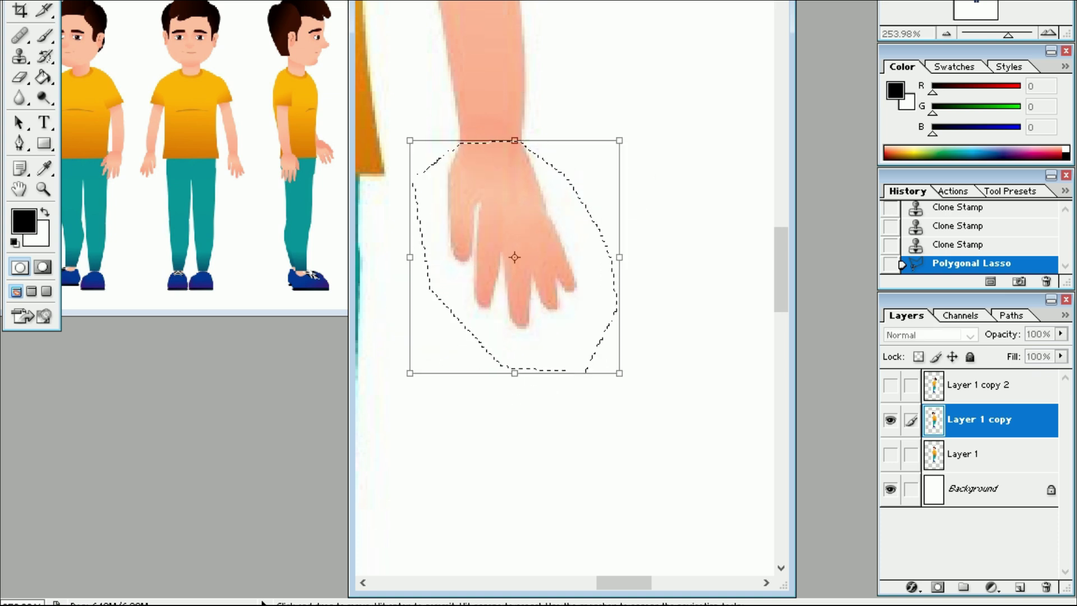
pyautogui.moveTo(515, 257); pyautogui.dragTo(505, 194)
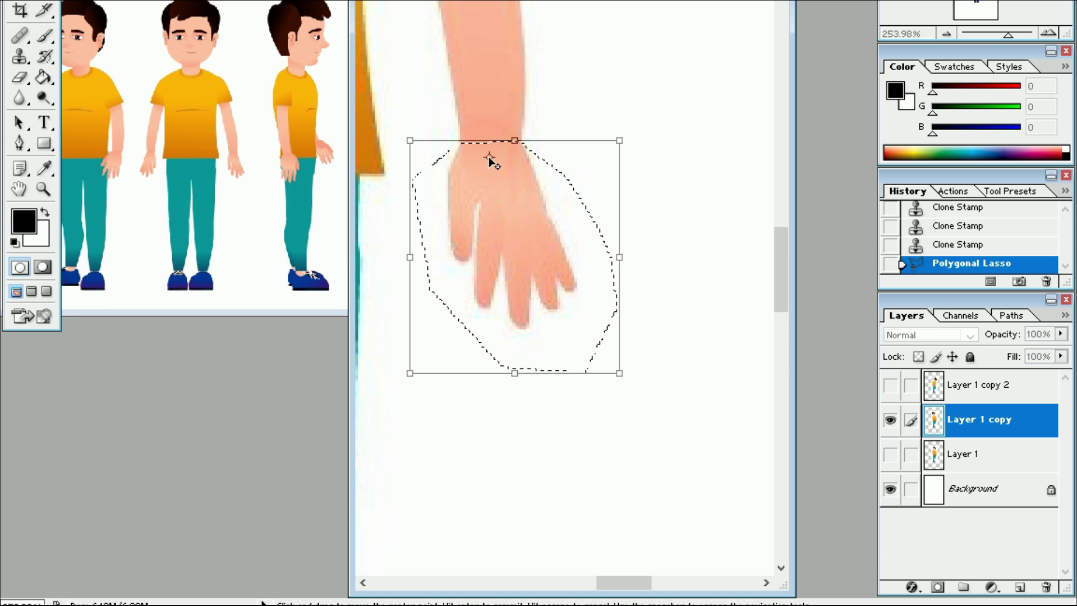
pyautogui.moveTo(618, 423)
pyautogui.mouseDown()
pyautogui.moveTo(464, 423)
pyautogui.moveTo(531, 432)
pyautogui.moveTo(499, 436)
pyautogui.moveTo(582, 426)
pyautogui.moveTo(675, 376)
pyautogui.moveTo(726, 324)
pyautogui.mouseUp()
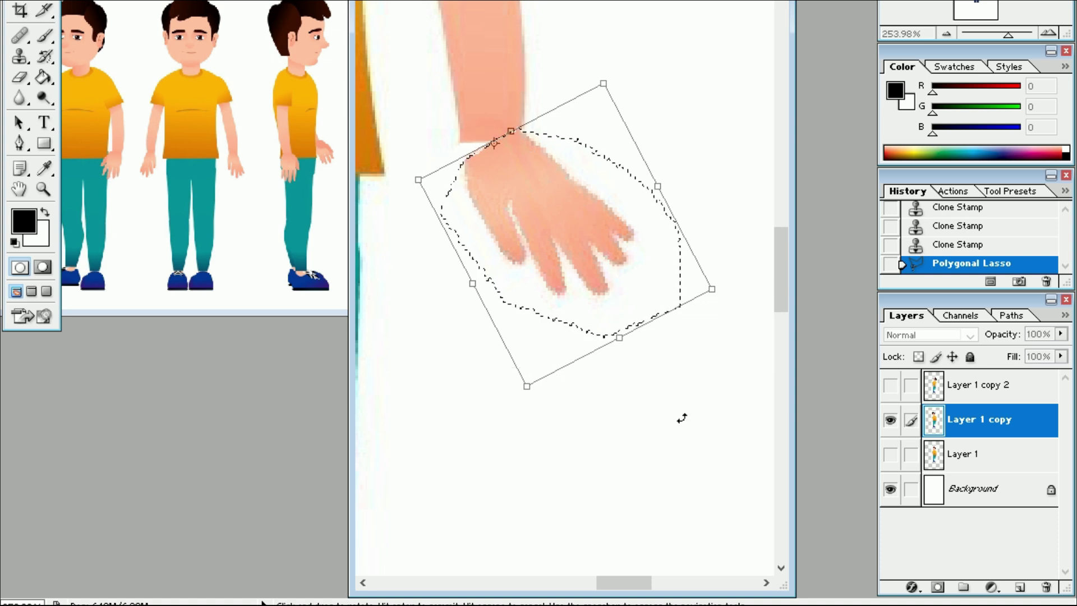
pyautogui.press('Return')
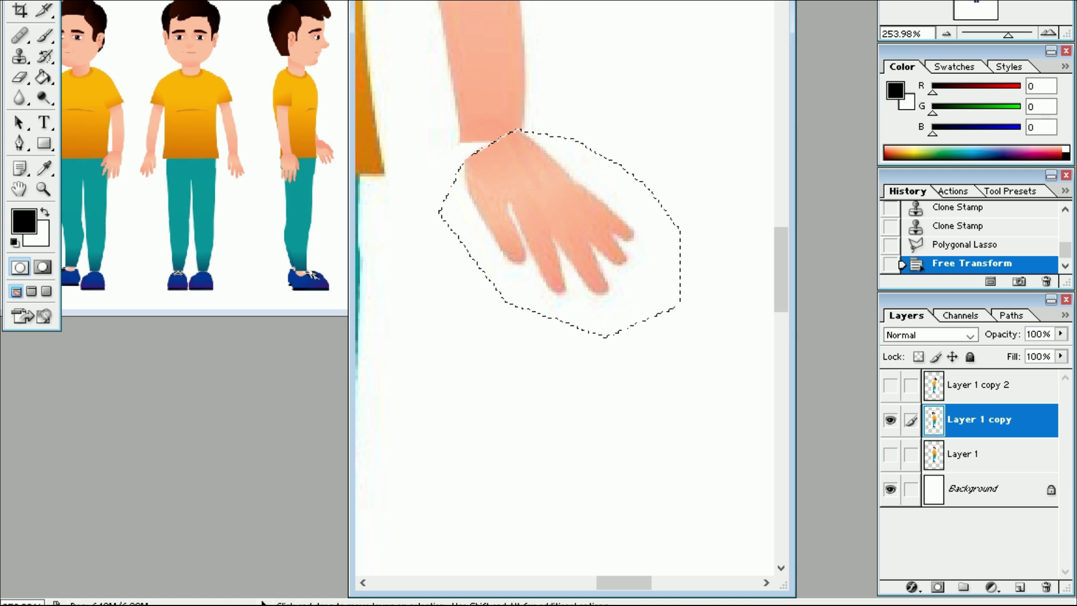
pyautogui.hotkey('ctrl', 'd')
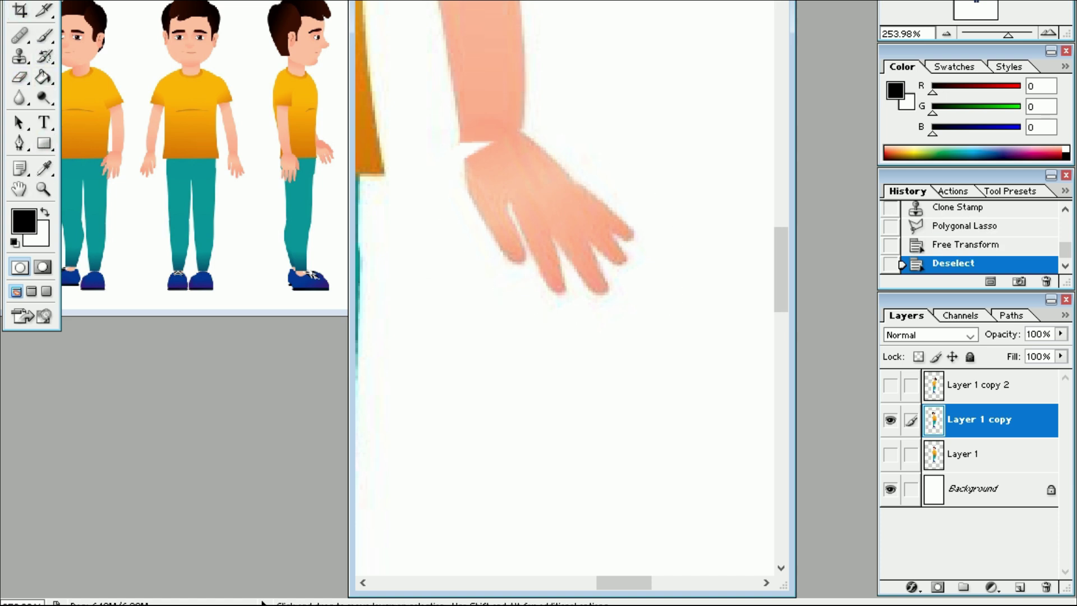
pyautogui.click(43, 189)
# Step: Zoom in and Clone Stamp skin over the white gap at the wrist
pyautogui.moveTo(424, 103); pyautogui.dragTo(573, 232)
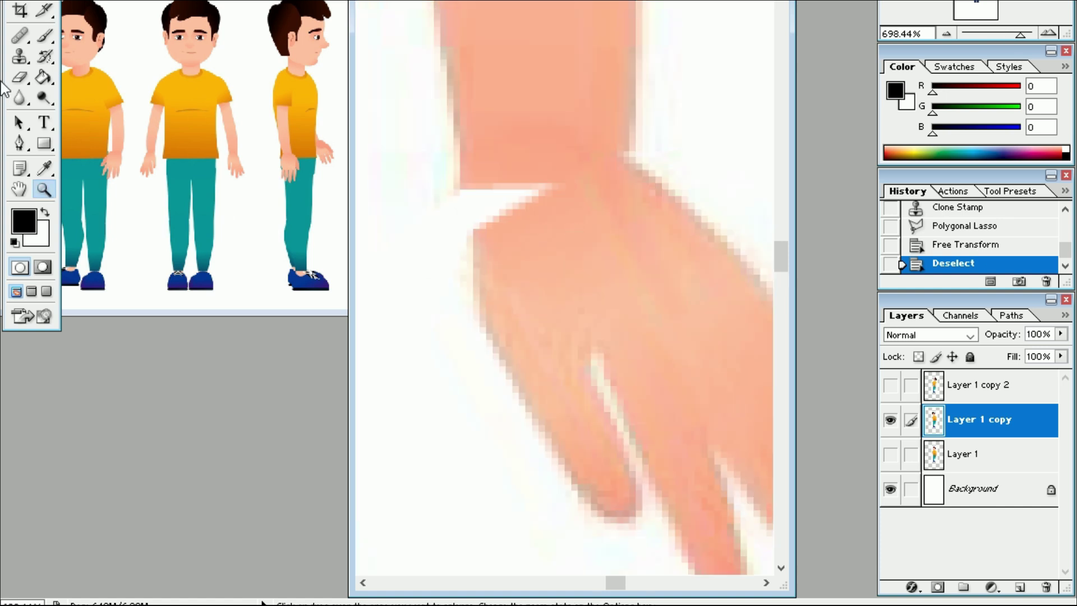
pyautogui.click(19, 56)
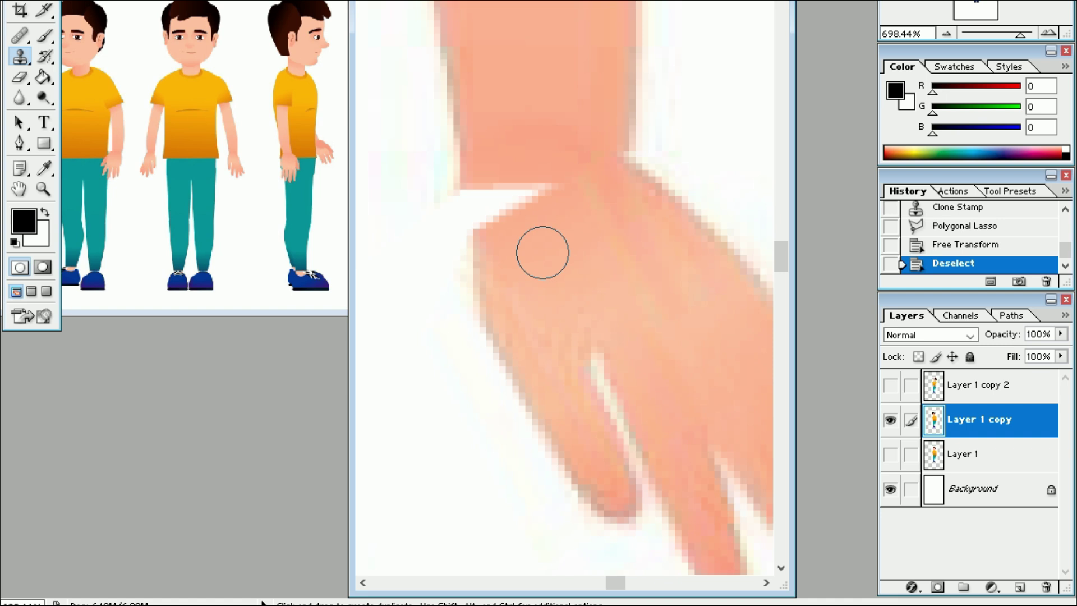
pyautogui.keyDown('alt'); pyautogui.click(558, 262); pyautogui.keyUp('alt')
pyautogui.click(534, 209)
pyautogui.click(521, 190)
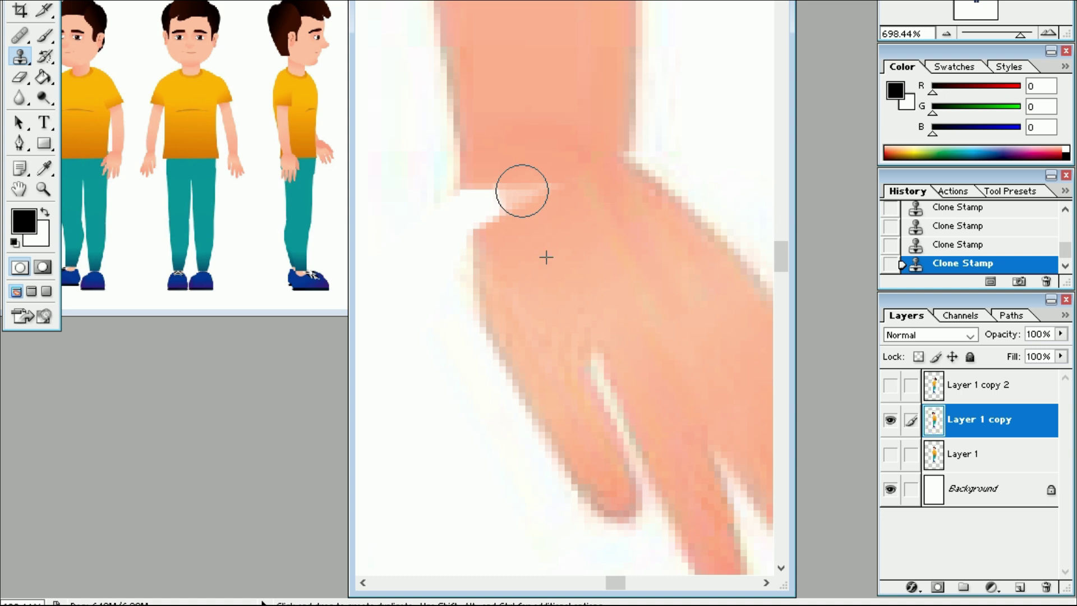
pyautogui.moveTo(507, 197)
pyautogui.mouseDown()
pyautogui.moveTo(486, 207)
pyautogui.moveTo(494, 222)
pyautogui.mouseUp()
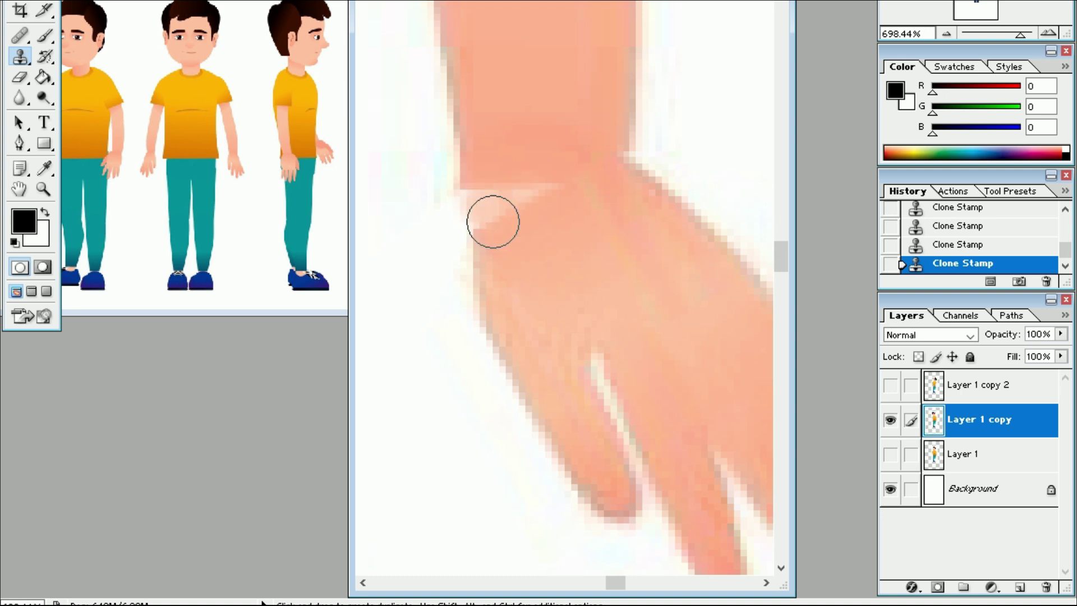
pyautogui.moveTo(493, 222)
pyautogui.mouseDown()
pyautogui.moveTo(534, 192)
pyautogui.moveTo(475, 197)
pyautogui.moveTo(483, 223)
pyautogui.moveTo(529, 191)
pyautogui.moveTo(498, 183)
pyautogui.mouseUp()
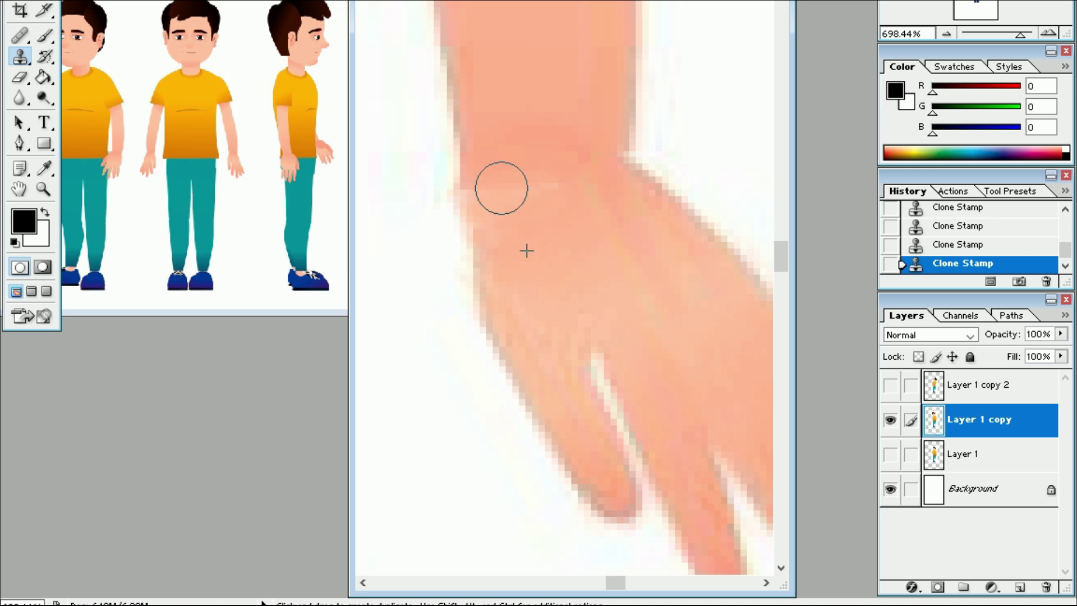
pyautogui.moveTo(476, 193)
pyautogui.mouseDown()
pyautogui.moveTo(499, 202)
pyautogui.moveTo(515, 189)
pyautogui.mouseUp()
pyautogui.moveTo(498, 236); pyautogui.dragTo(497, 199)
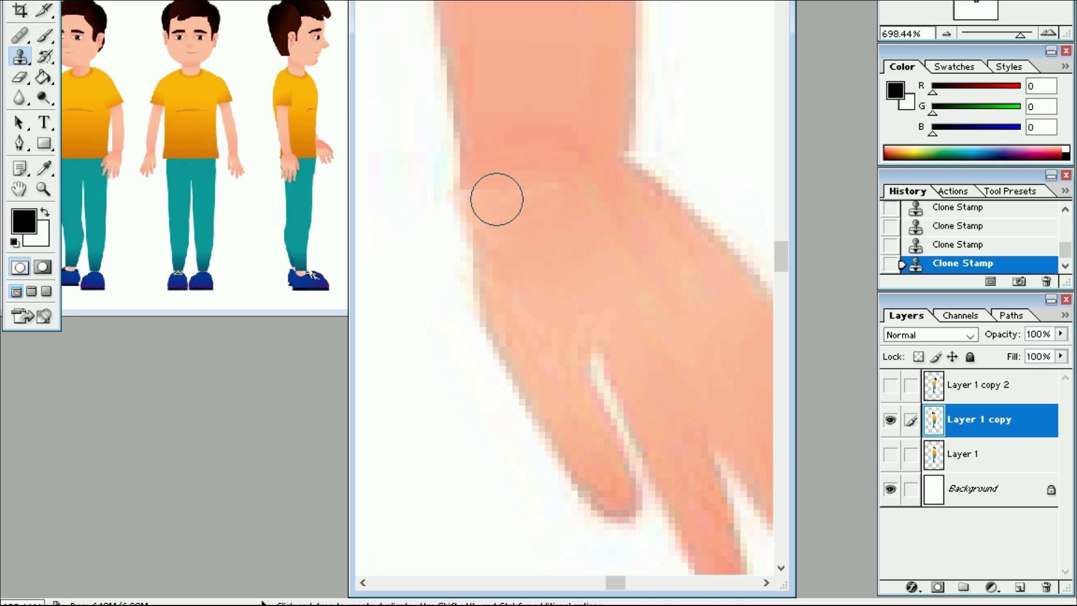
# Step: Erase the stray fringe along the wrist's left edge with a smaller eraser
pyautogui.click(20, 78)
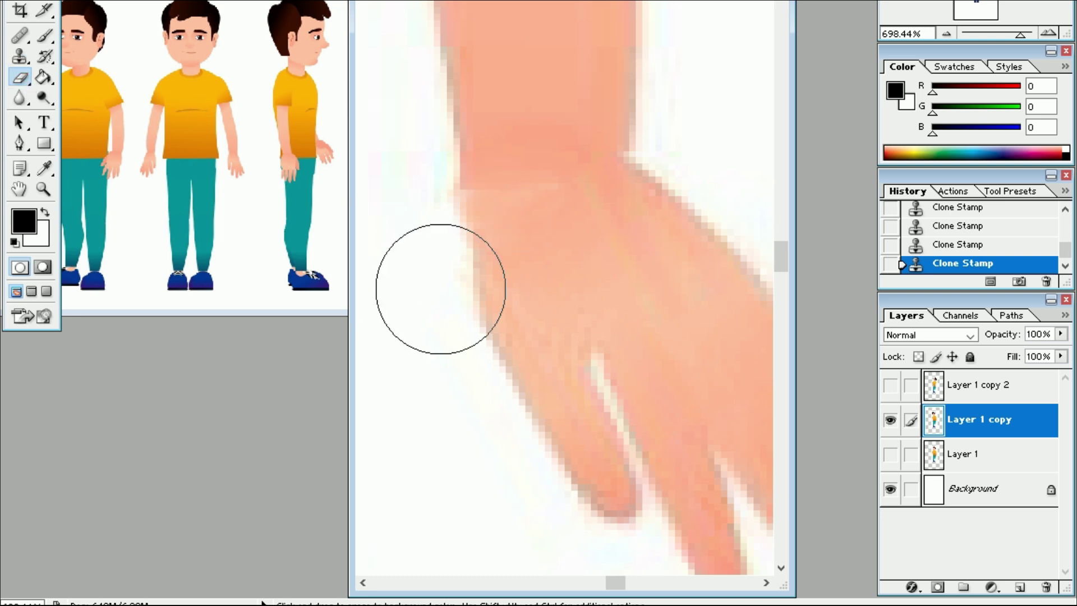
pyautogui.press('[')
pyautogui.press('[')
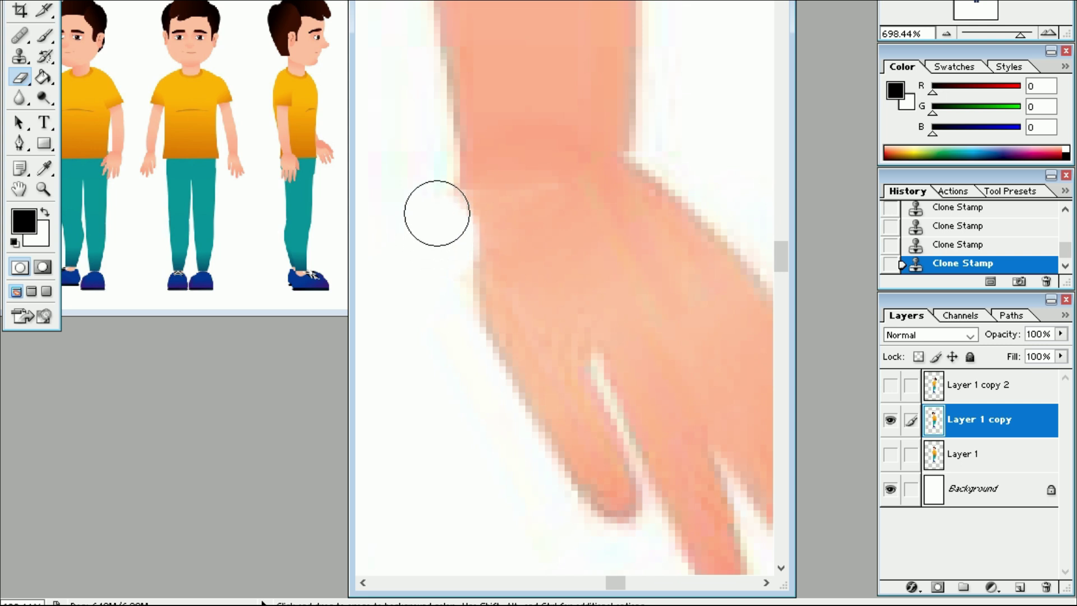
pyautogui.moveTo(421, 168); pyautogui.dragTo(438, 269)
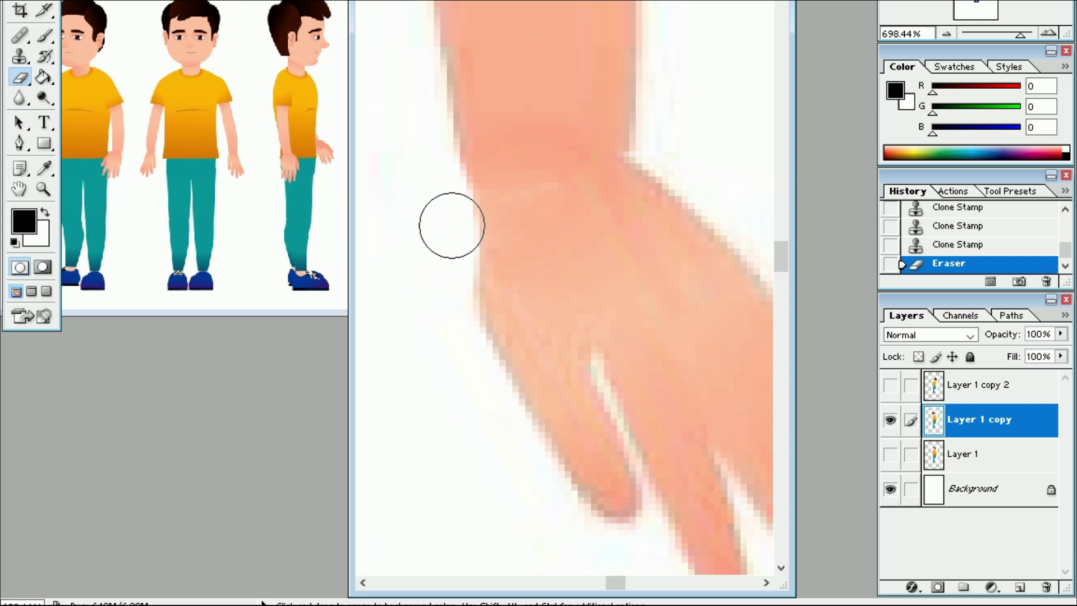
pyautogui.click(43, 189)
# Step: Fit the canvas on screen and turn on Layer 1 copy 2 and Layer 1
pyautogui.hotkey('ctrl', '0')
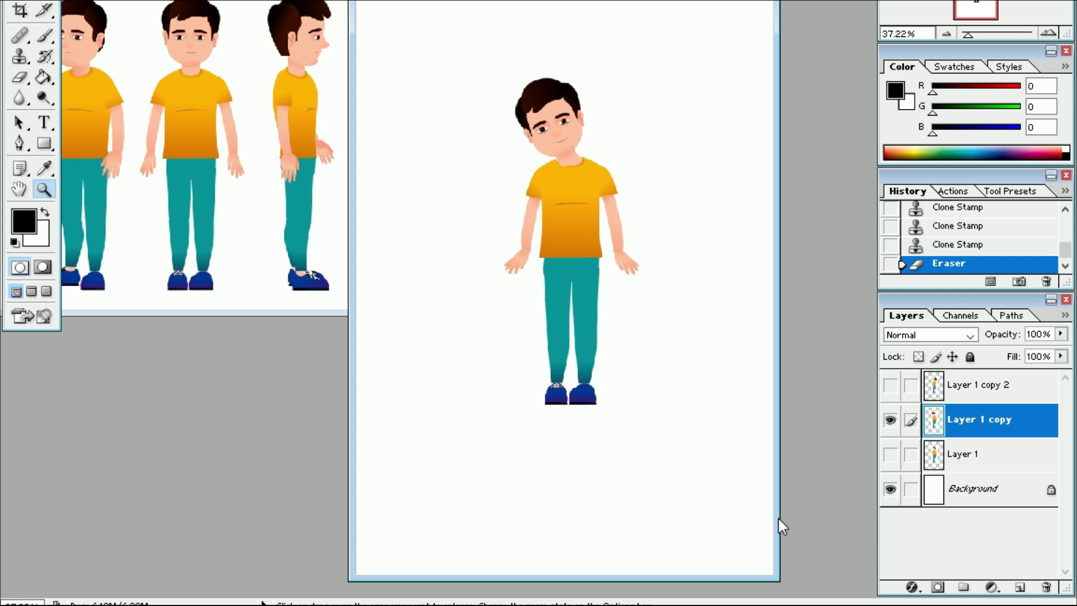
pyautogui.click(892, 387)
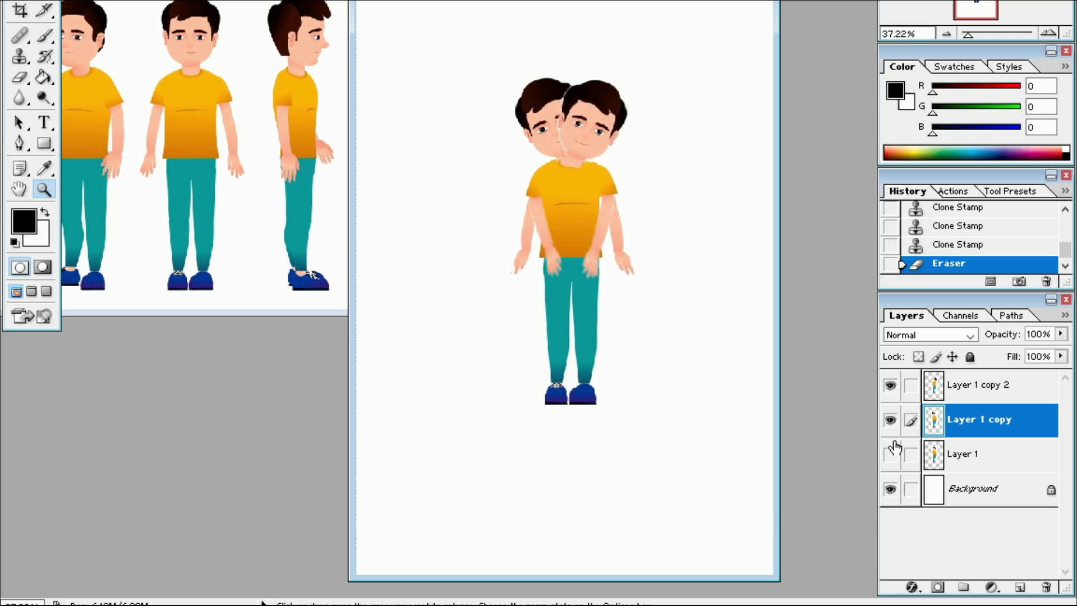
pyautogui.click(891, 455)
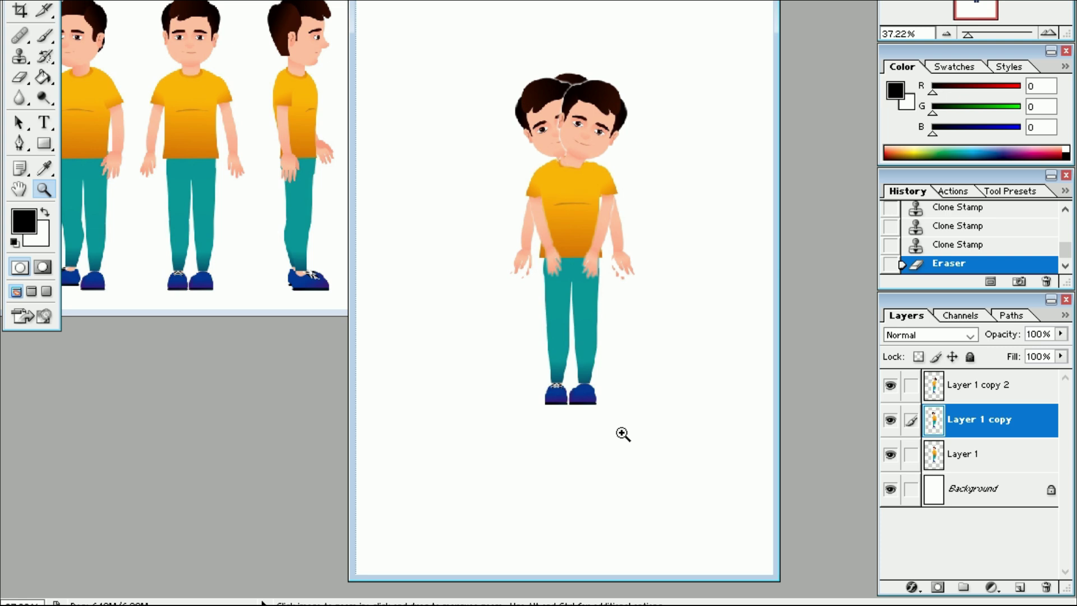
# Step: Jump to ImageReady and set frame 1 to show only Background and Layer 1
pyautogui.click(44, 319)
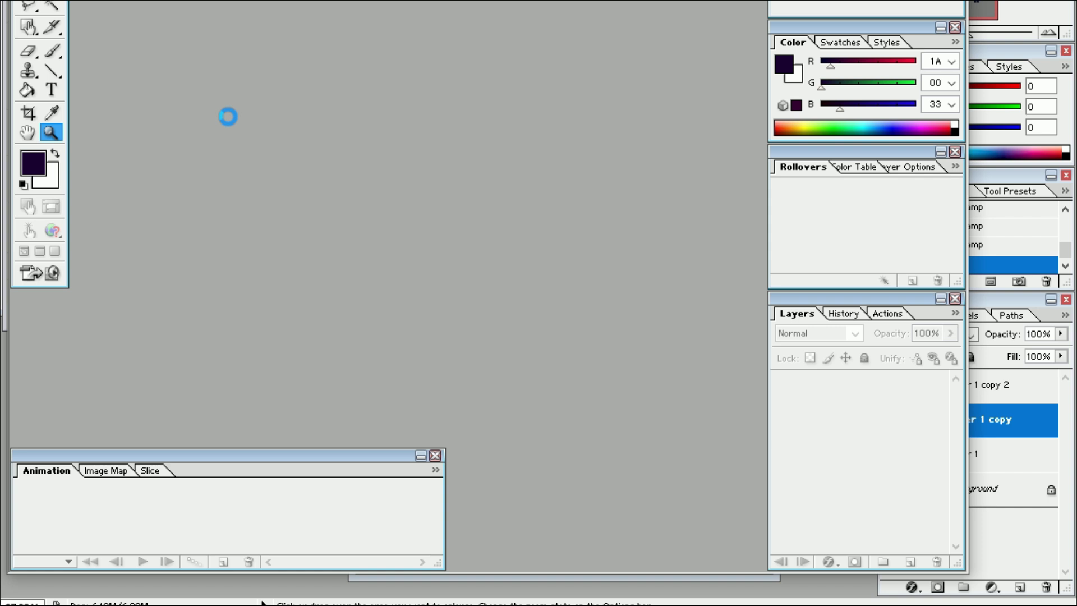
pyautogui.moveTo(212, 456); pyautogui.dragTo(348, 456)
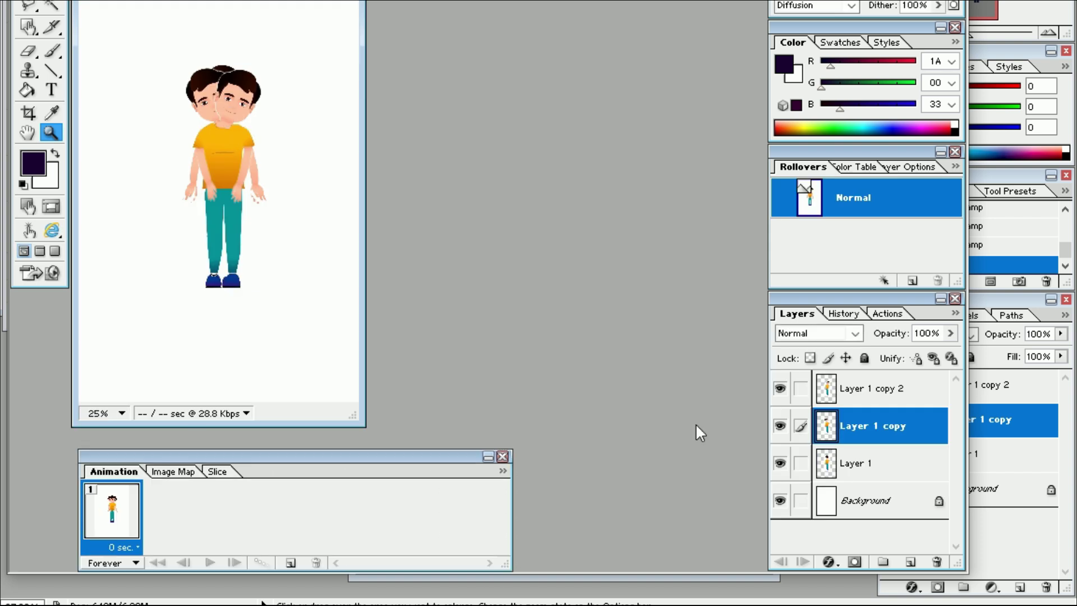
pyautogui.click(779, 388)
pyautogui.click(780, 425)
pyautogui.click(781, 463)
pyautogui.click(780, 500)
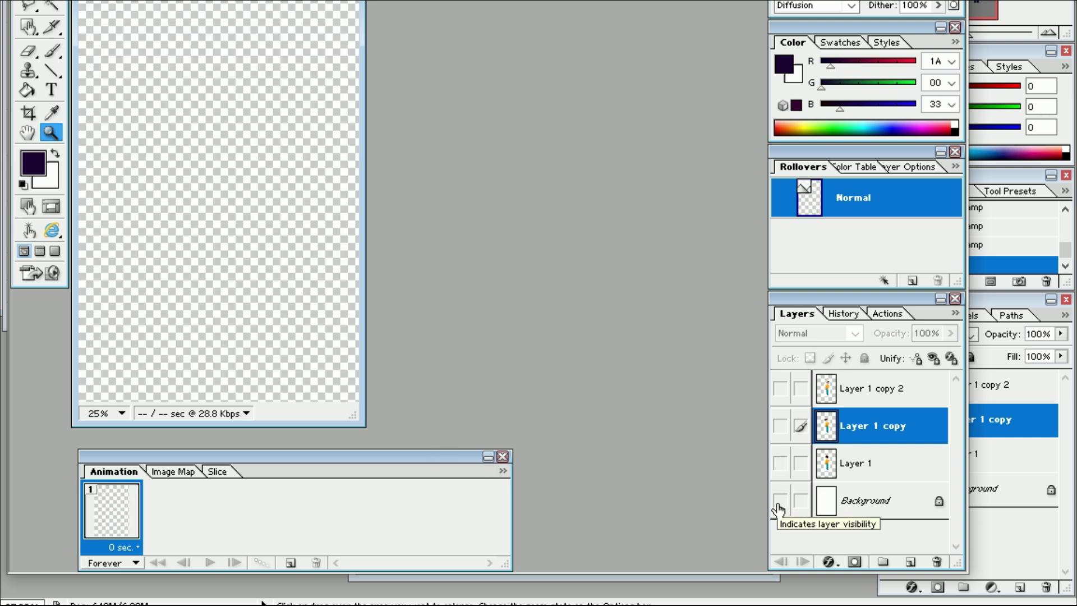
pyautogui.press('w')
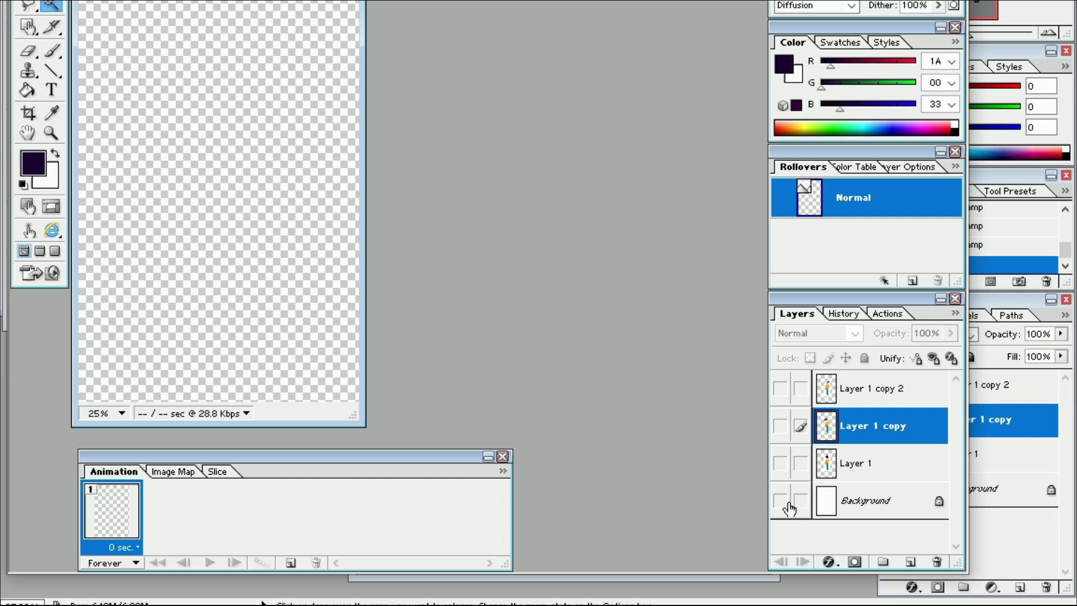
pyautogui.click(781, 503)
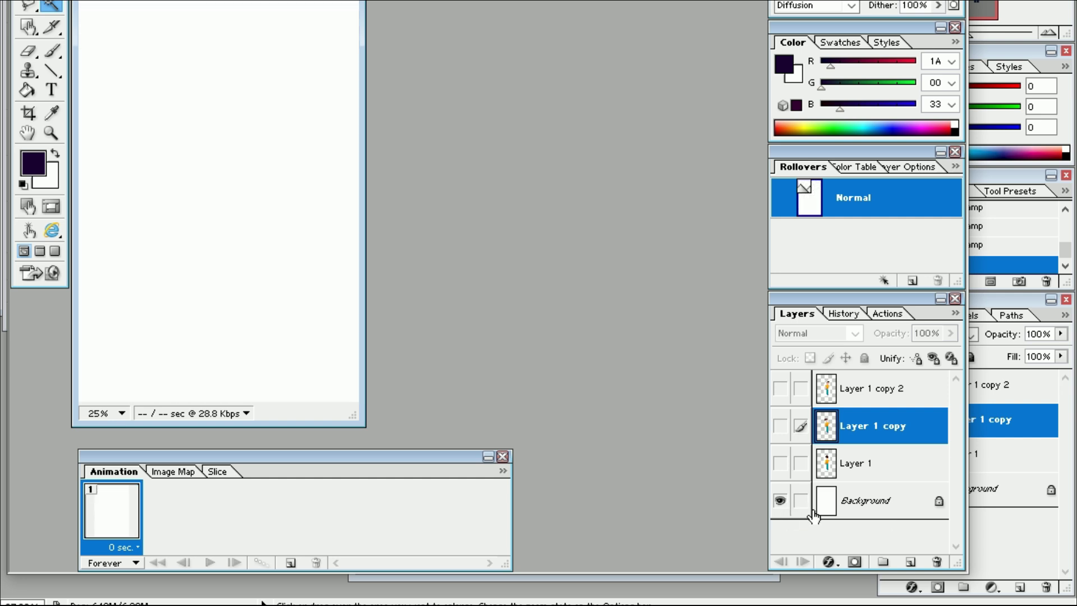
pyautogui.click(779, 463)
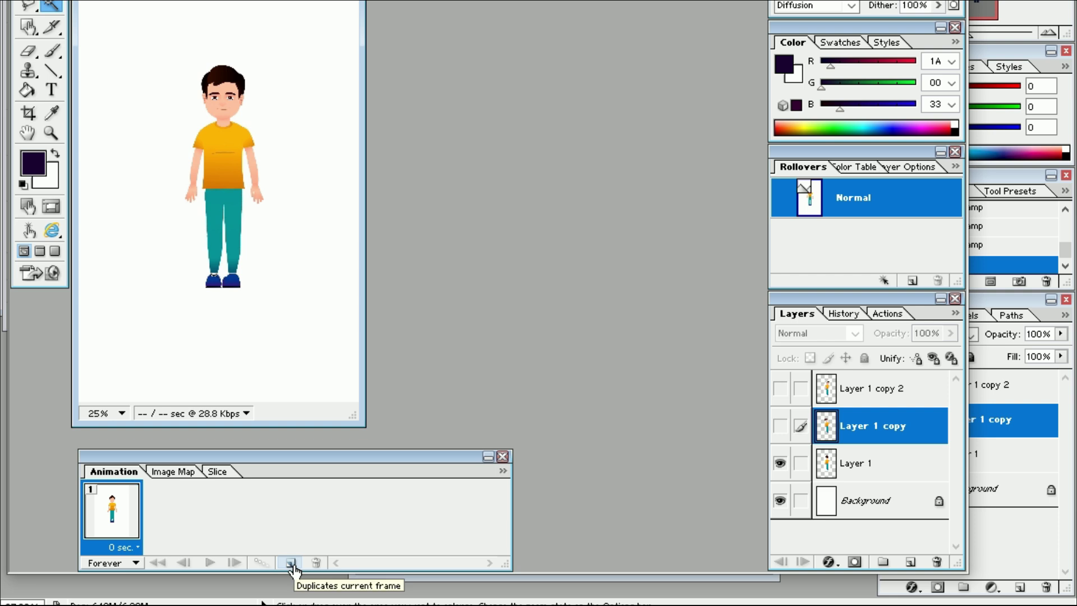
# Step: Duplicate the frame and make frame 2 show the Layer 1 copy pose
pyautogui.click(292, 564)
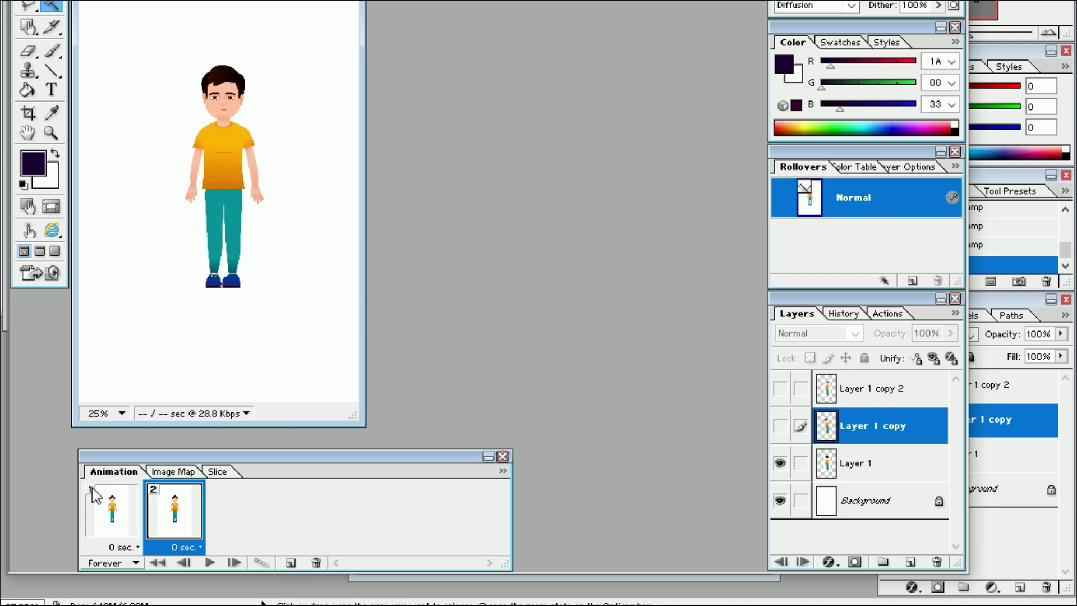
pyautogui.click(780, 463)
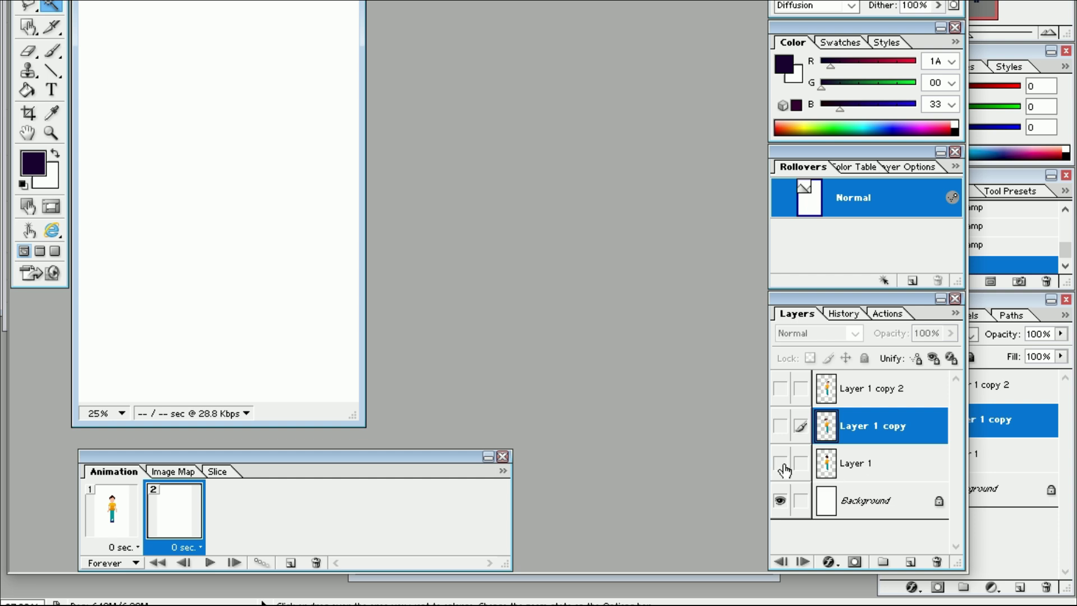
pyautogui.click(780, 426)
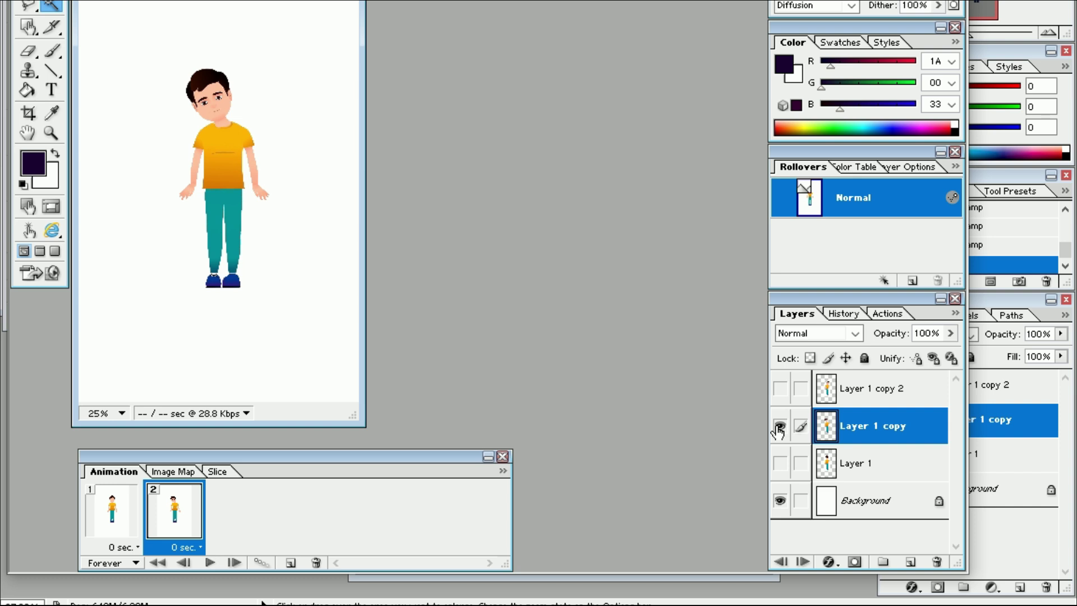
# Step: Add frame 3 showing the Layer 1 copy 2 pose and play the animation
pyautogui.click(291, 563)
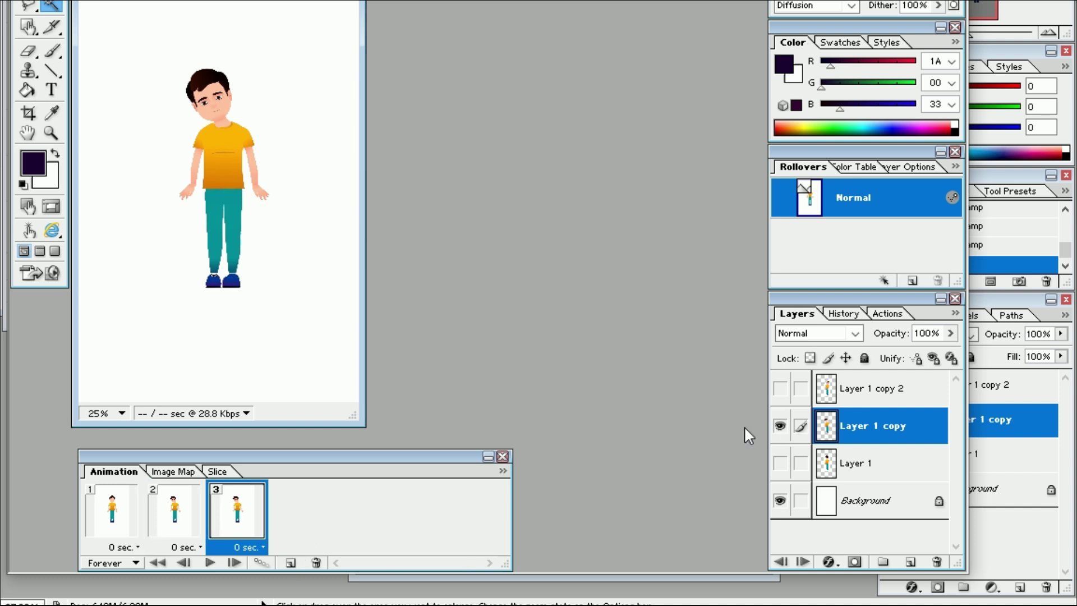
pyautogui.click(781, 427)
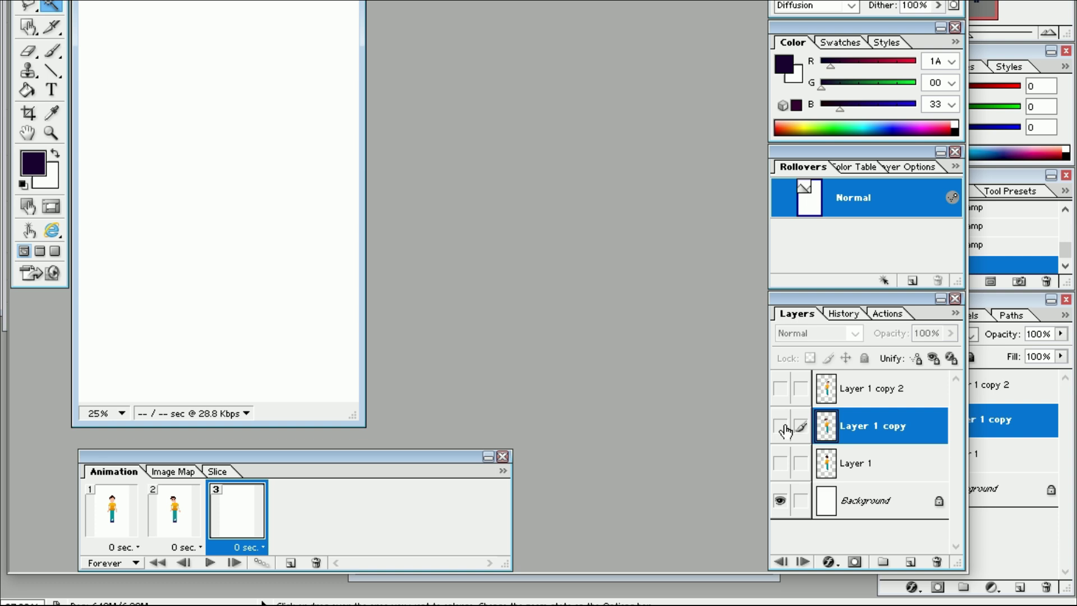
pyautogui.click(780, 388)
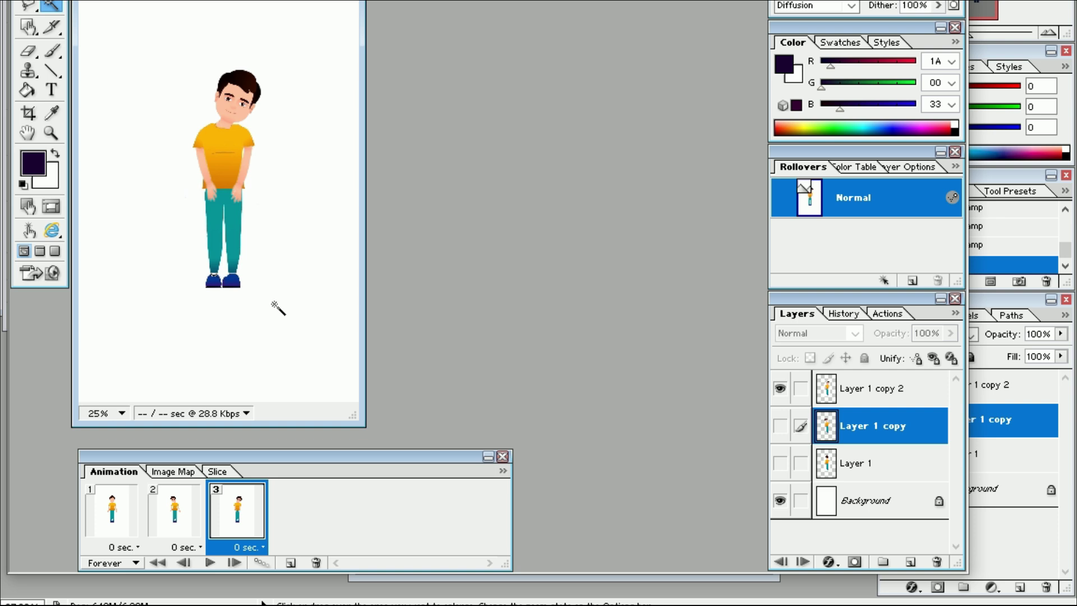
pyautogui.click(210, 563)
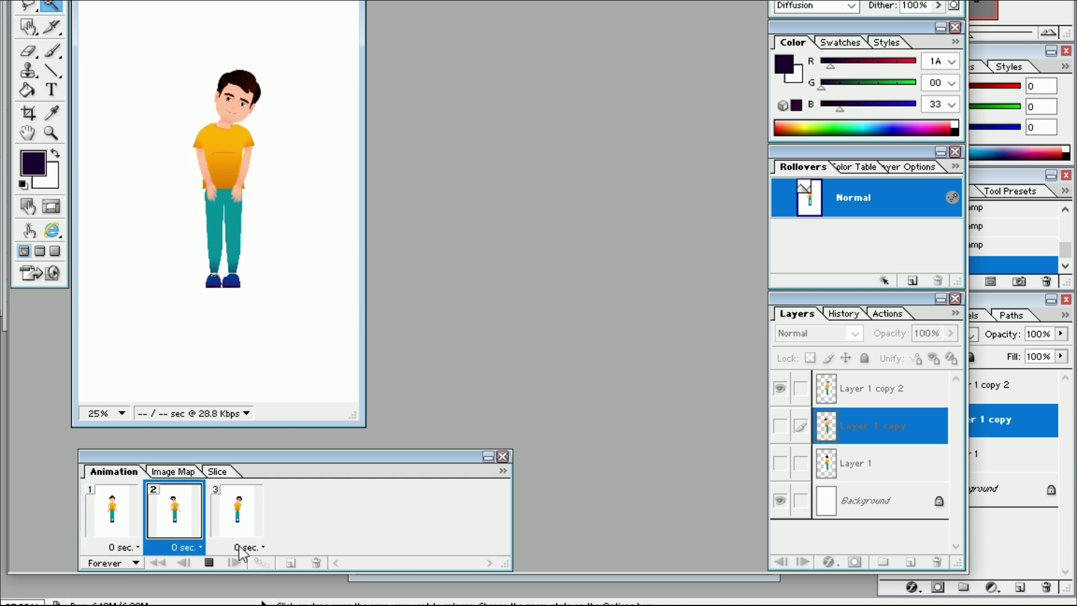
# Step: Set frames 1, 2 and 3 to a 0.5-second delay and preview playback
pyautogui.click(209, 563)
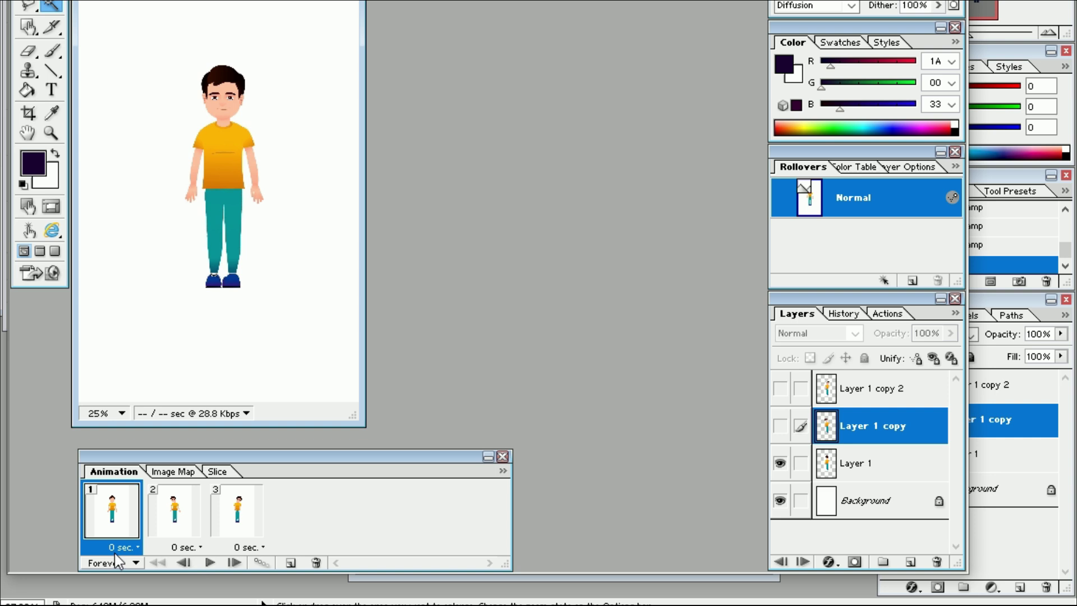
pyautogui.click(136, 547)
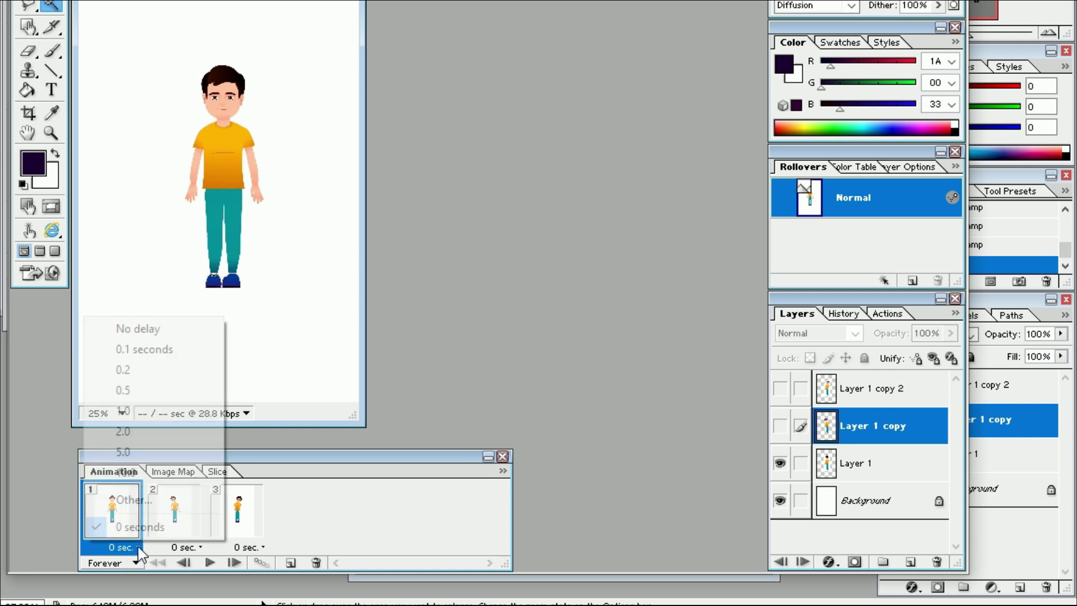
pyautogui.click(128, 391)
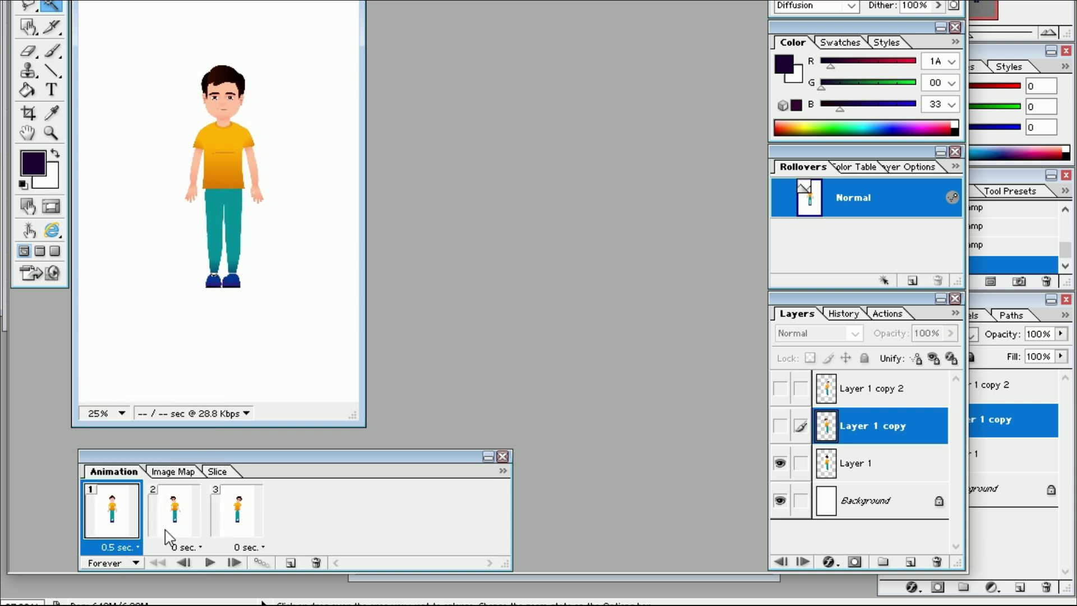
pyautogui.click(199, 547)
pyautogui.click(196, 390)
pyautogui.click(260, 548)
pyautogui.click(248, 390)
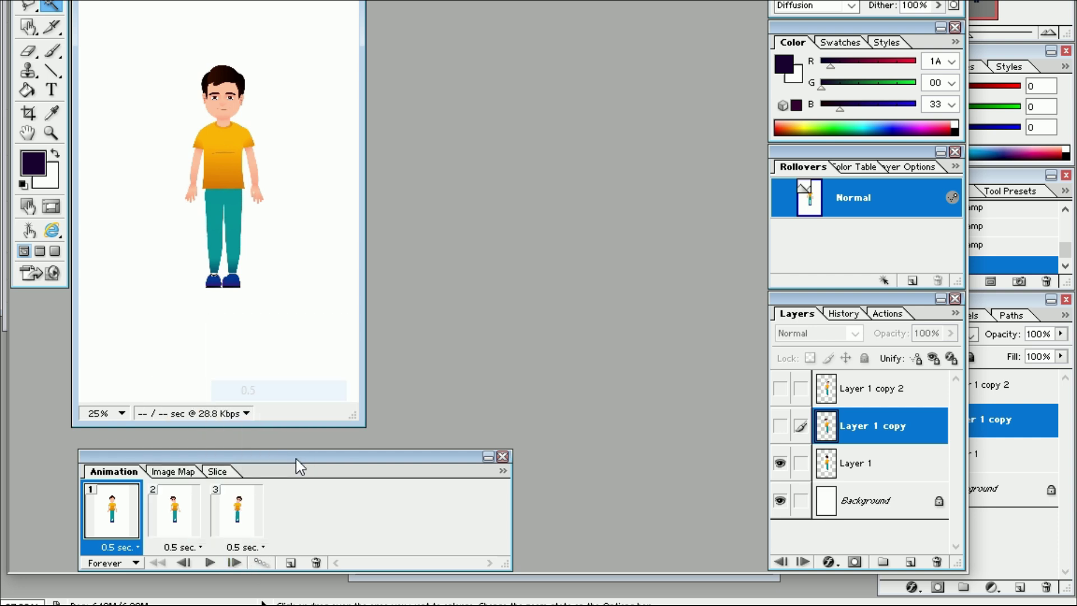
pyautogui.click(210, 563)
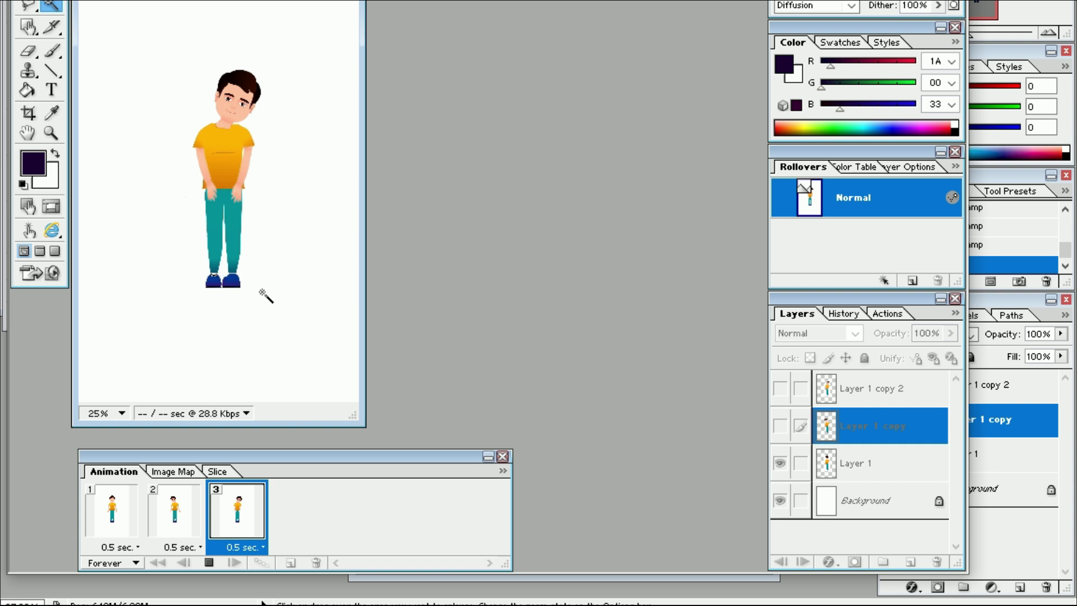
pyautogui.click(208, 563)
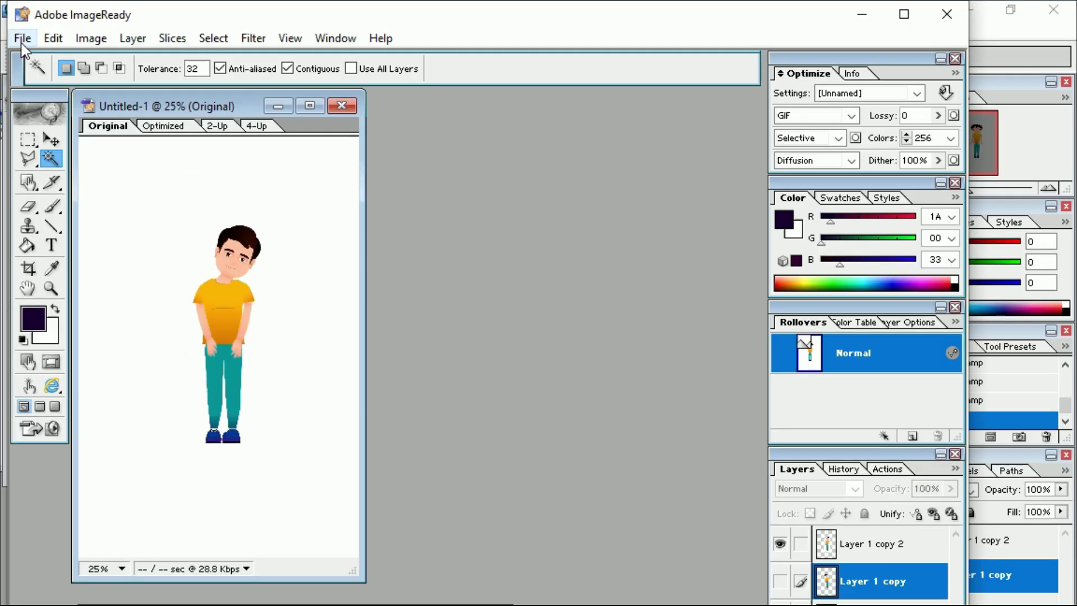
# Step: Save Optimized As a GIF named 'xyz cartoon' on the Desktop
pyautogui.click(22, 38)
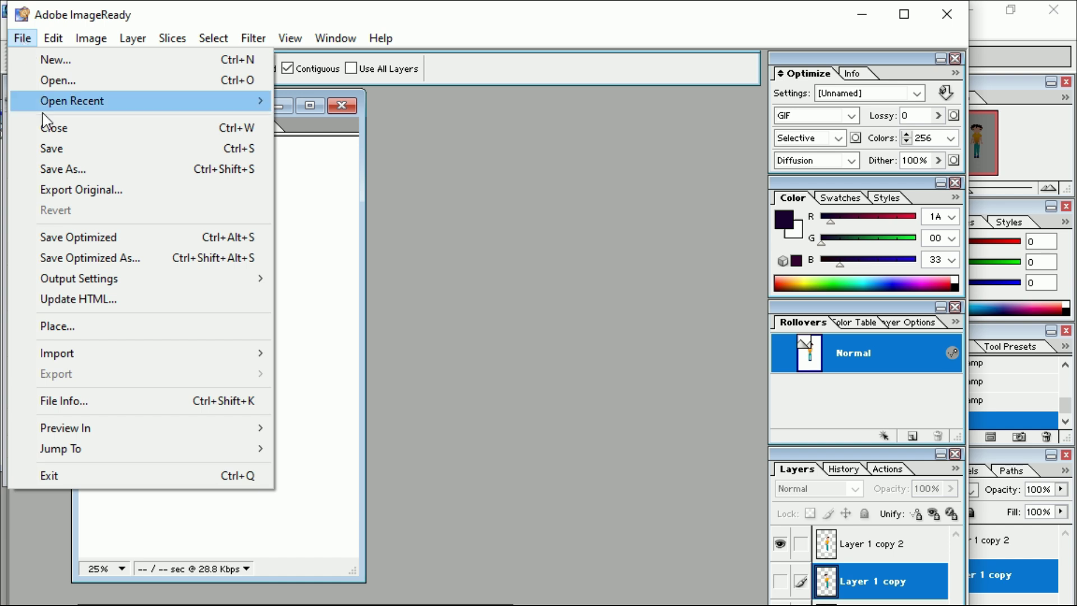
pyautogui.click(74, 259)
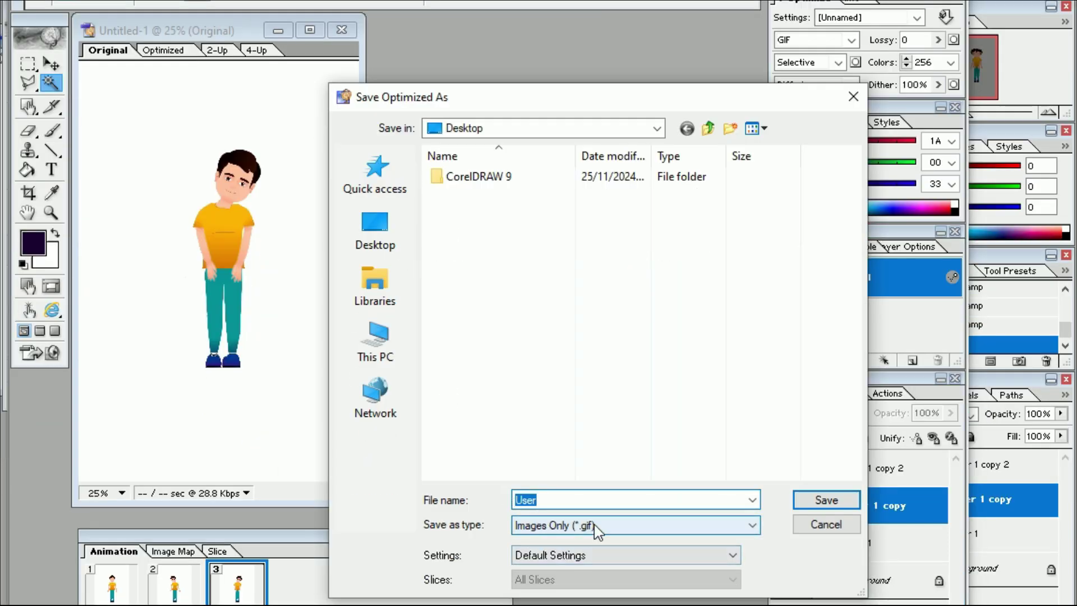
pyautogui.doubleClick(556, 499)
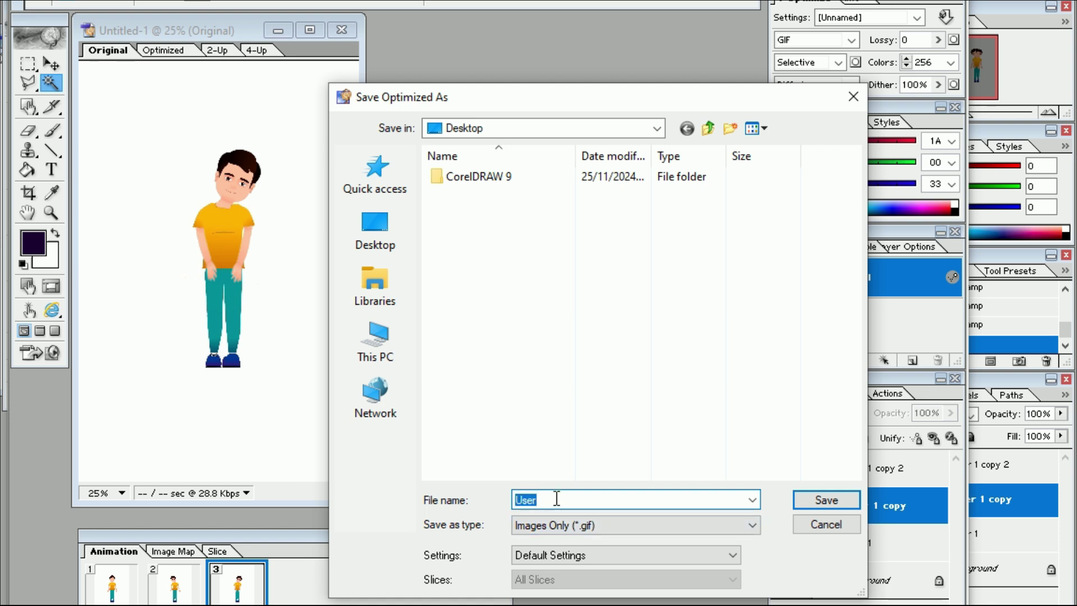
pyautogui.write('xyz')
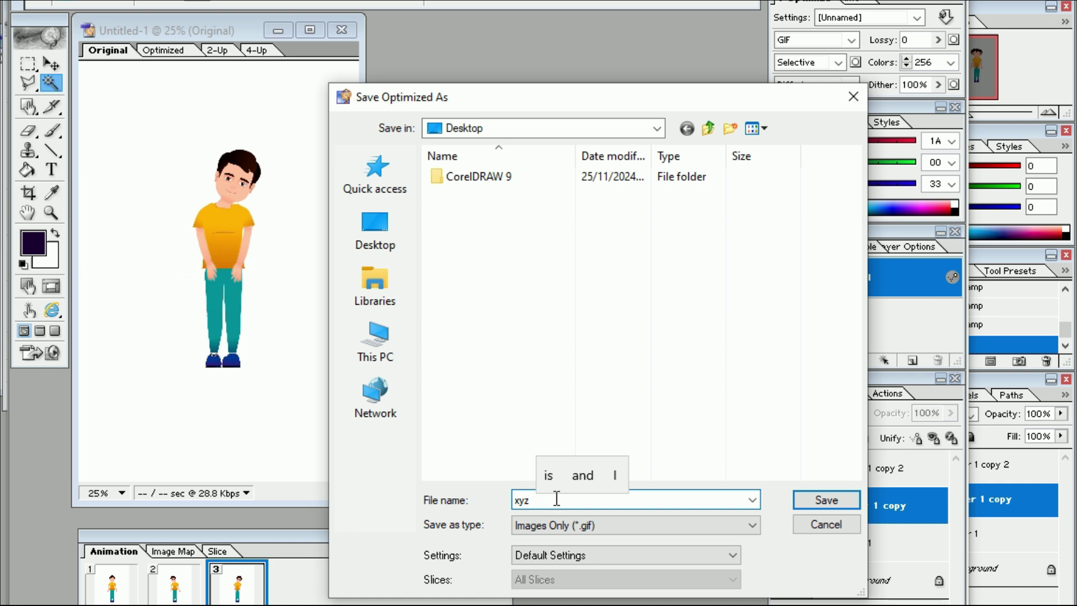
pyautogui.write('ca')
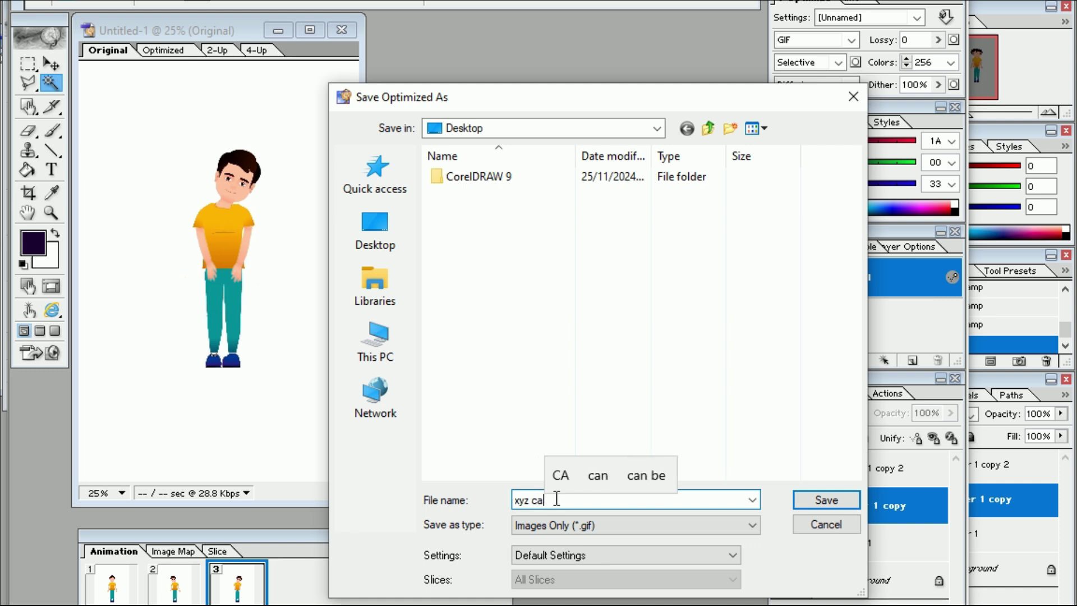
pyautogui.write('rtoom')
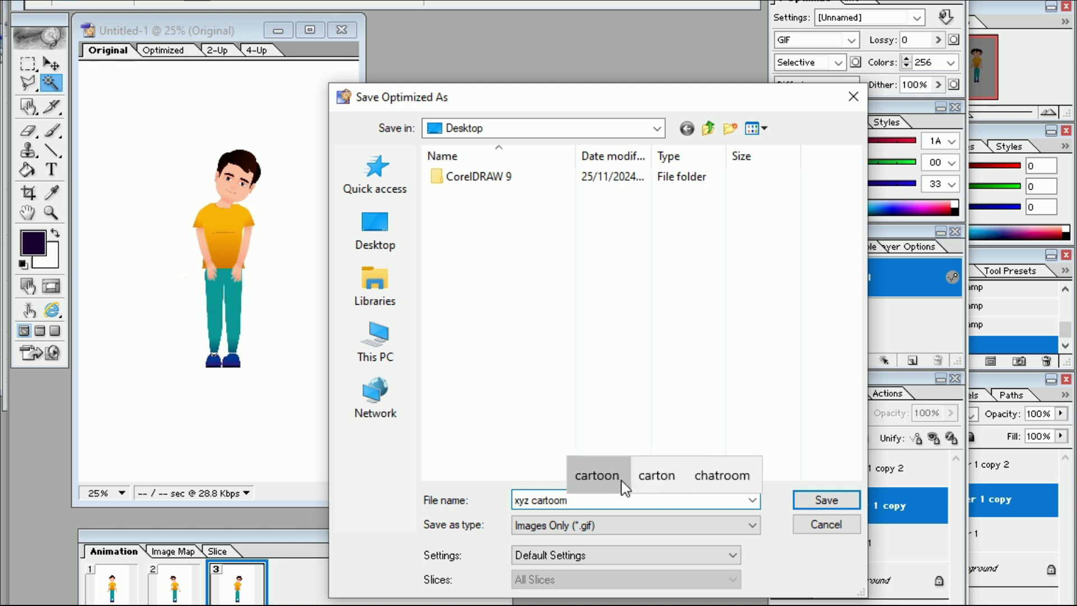
pyautogui.click(597, 475)
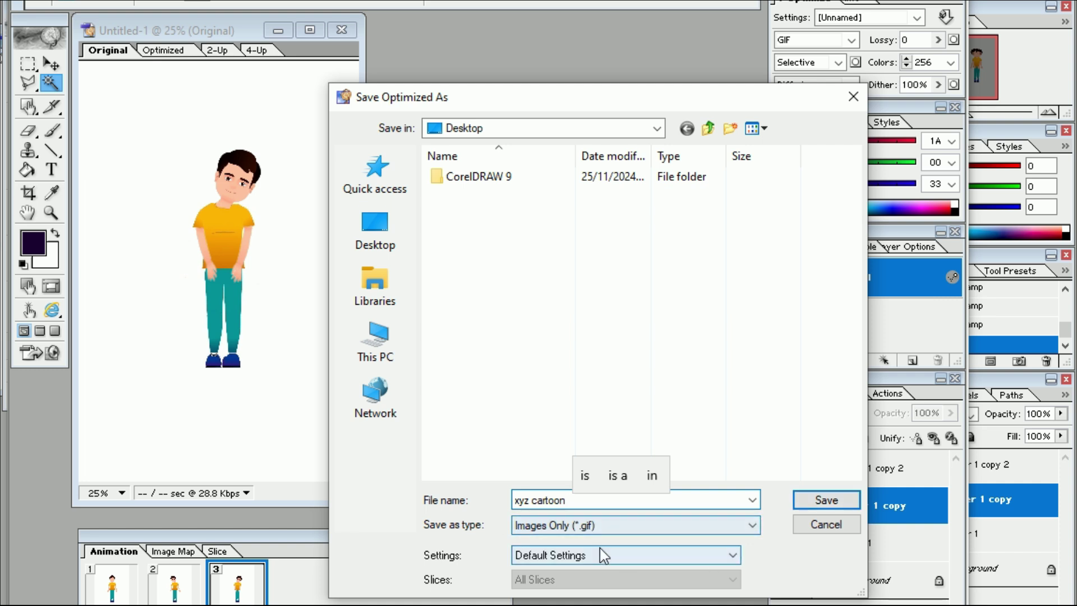
pyautogui.click(826, 500)
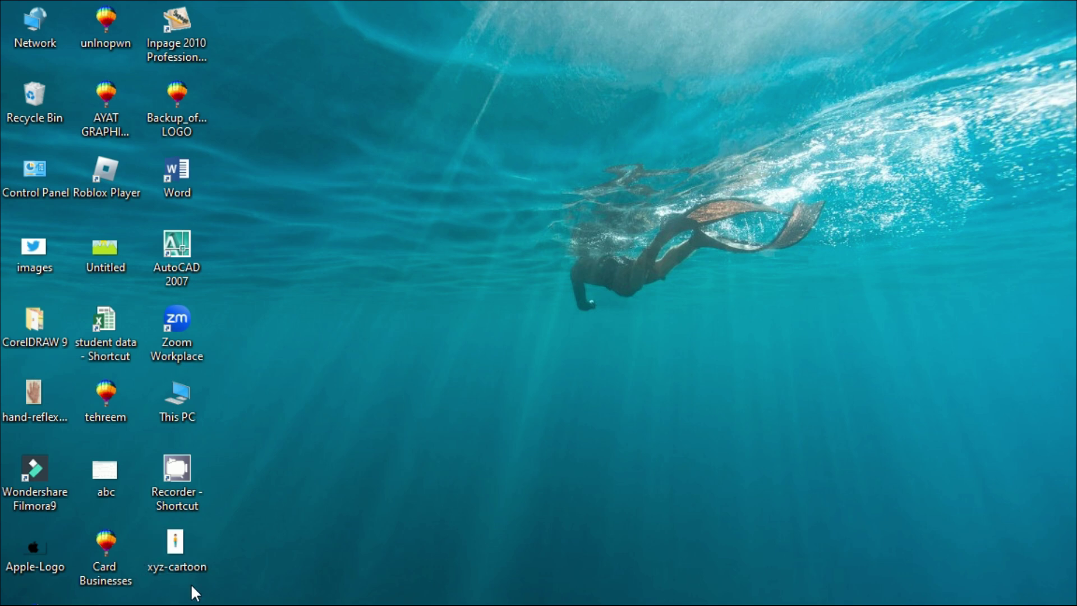
# Step: Open the xyz-cartoon GIF from the desktop to watch the animation
pyautogui.doubleClick(176, 547)
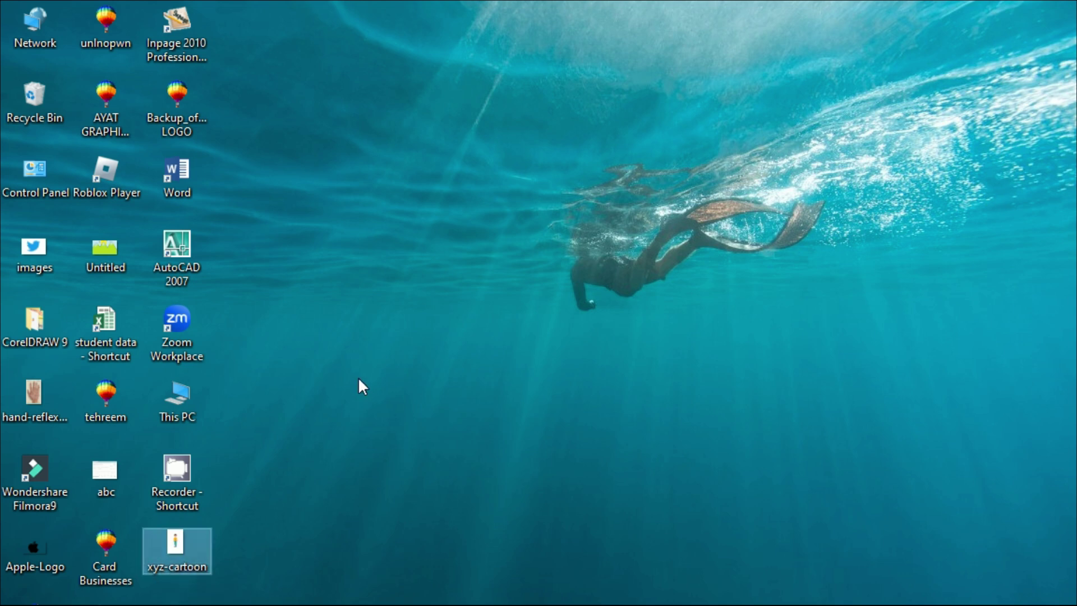